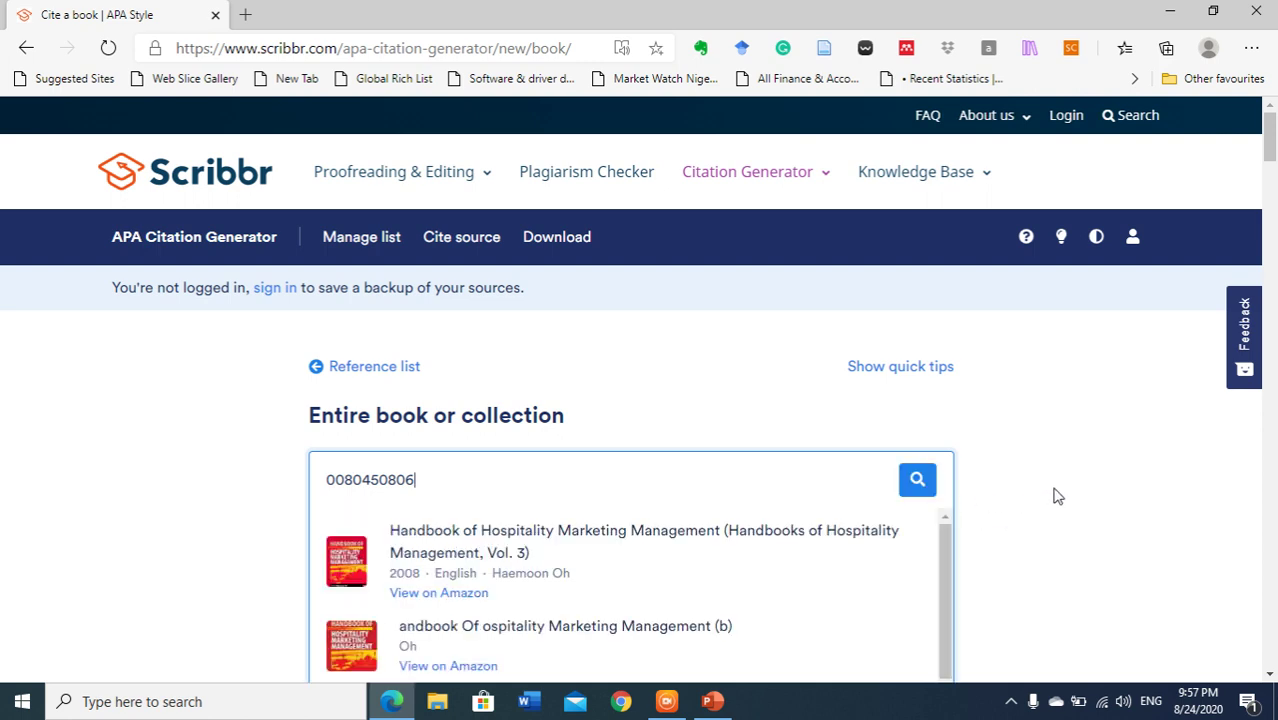
{"action": "left_click", "coordinate": [1119, 495]}
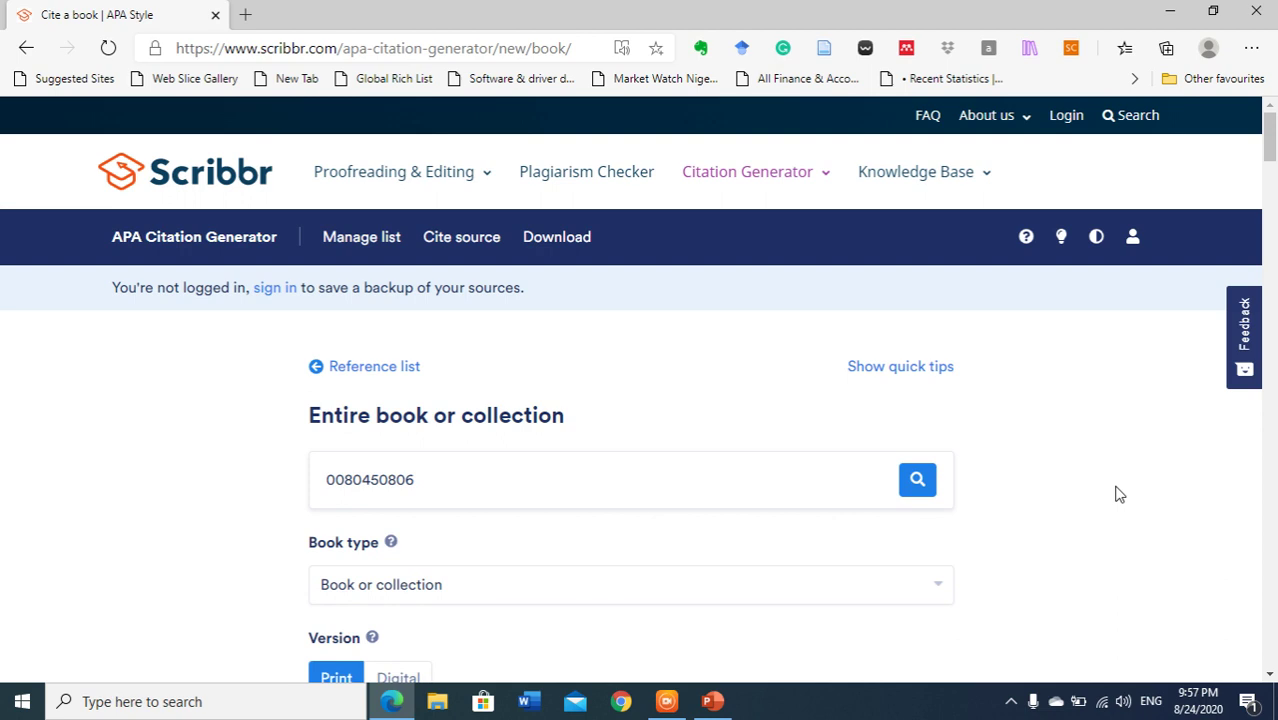
{"action": "left_click", "coordinate": [857, 479]}
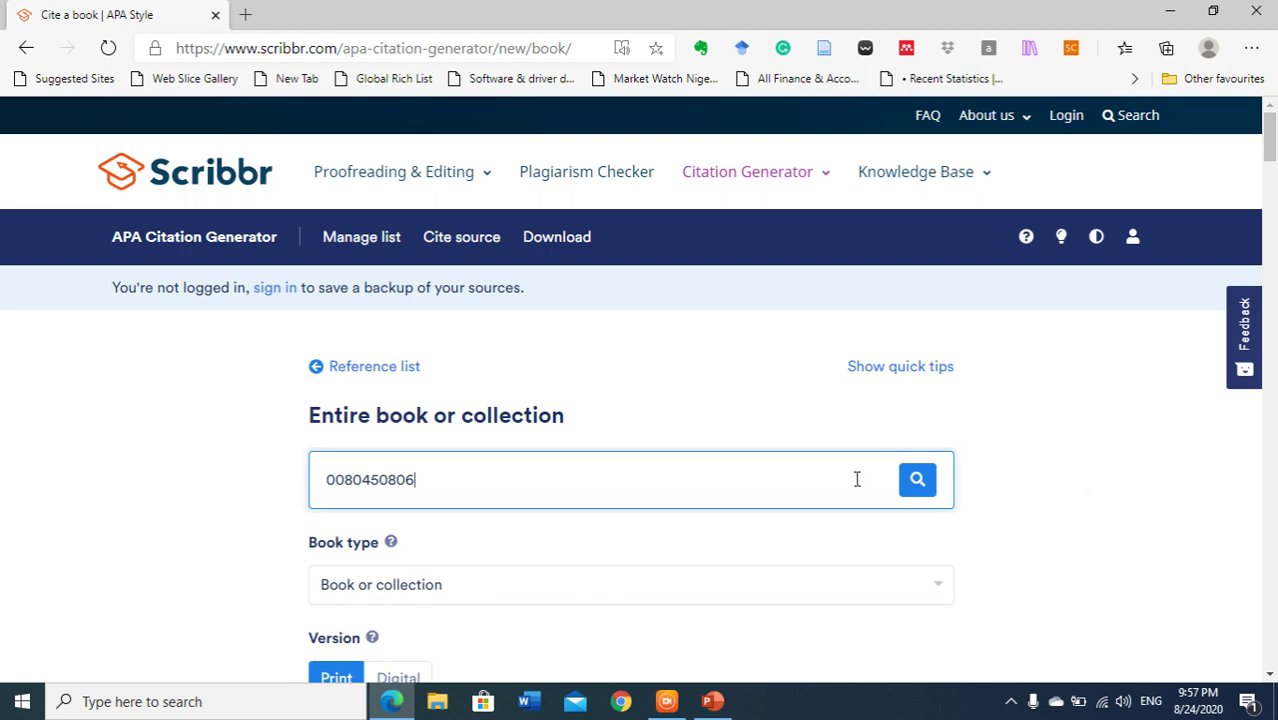
{"action": "key", "text": "Return"}
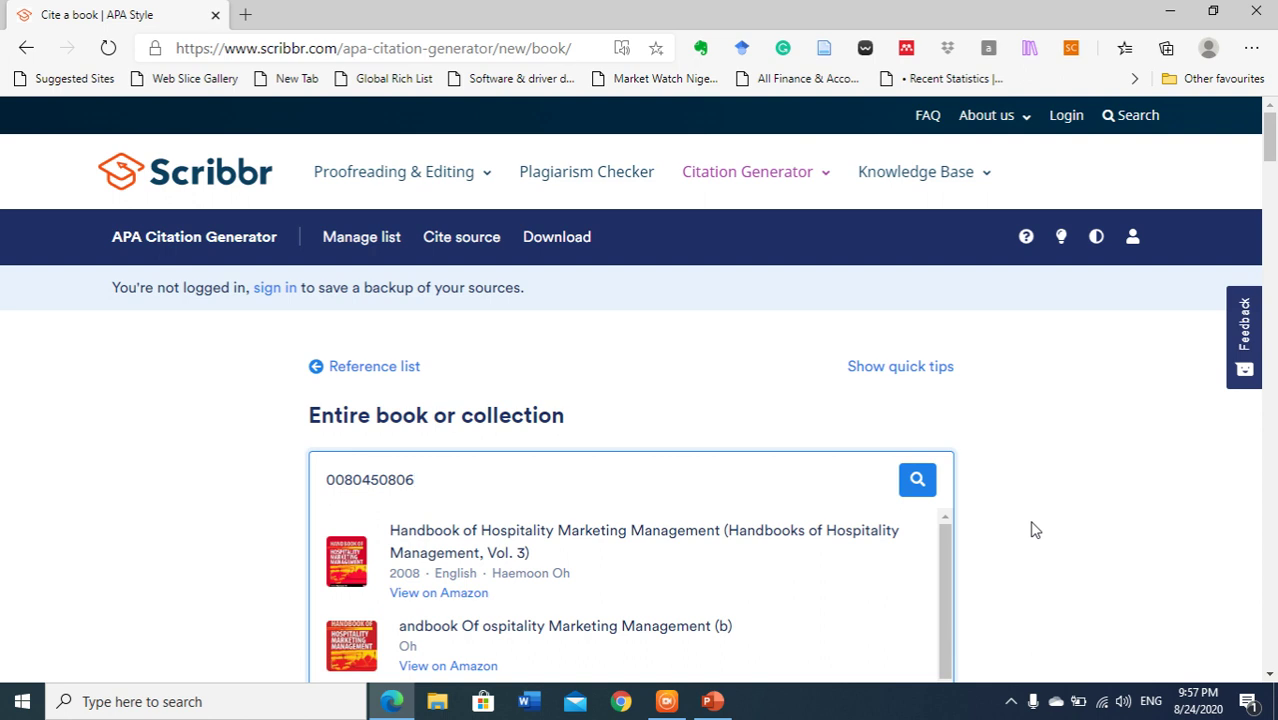
{"action": "left_click_drag", "start_coordinate": [944, 569], "coordinate": [938, 664]}
{"action": "left_click", "coordinate": [550, 588]}
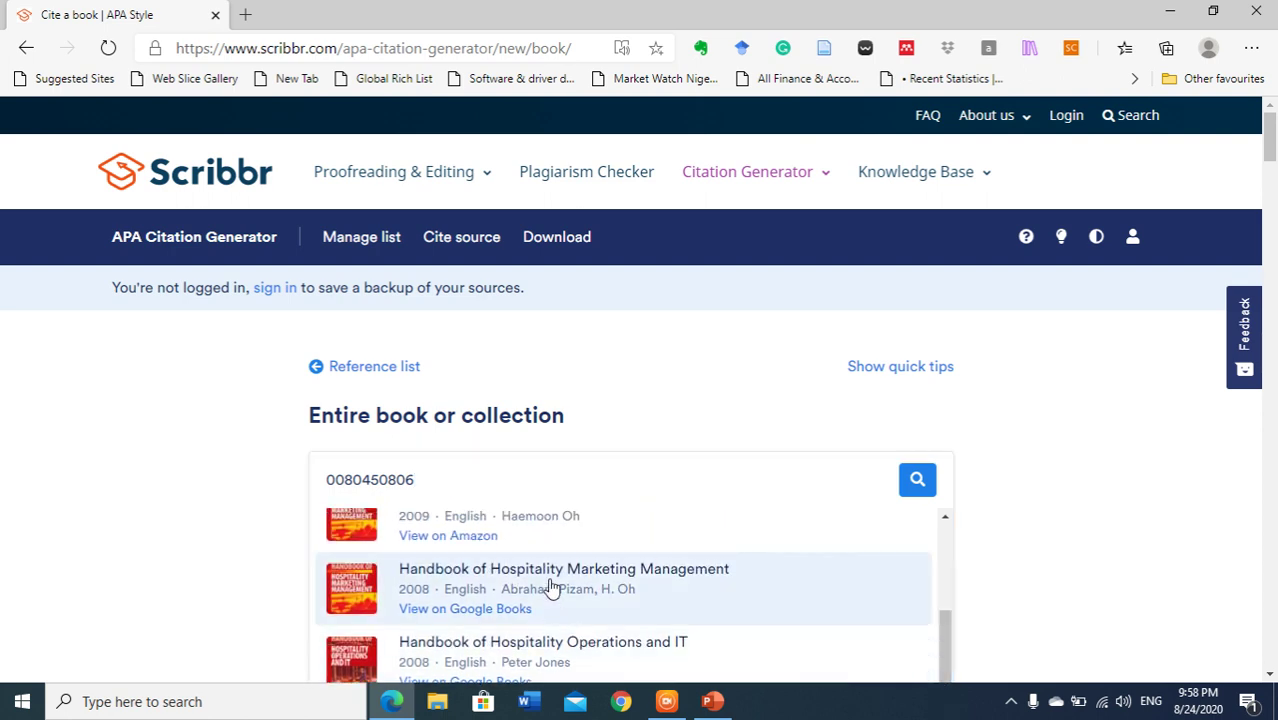
{"action": "left_click", "coordinate": [550, 581]}
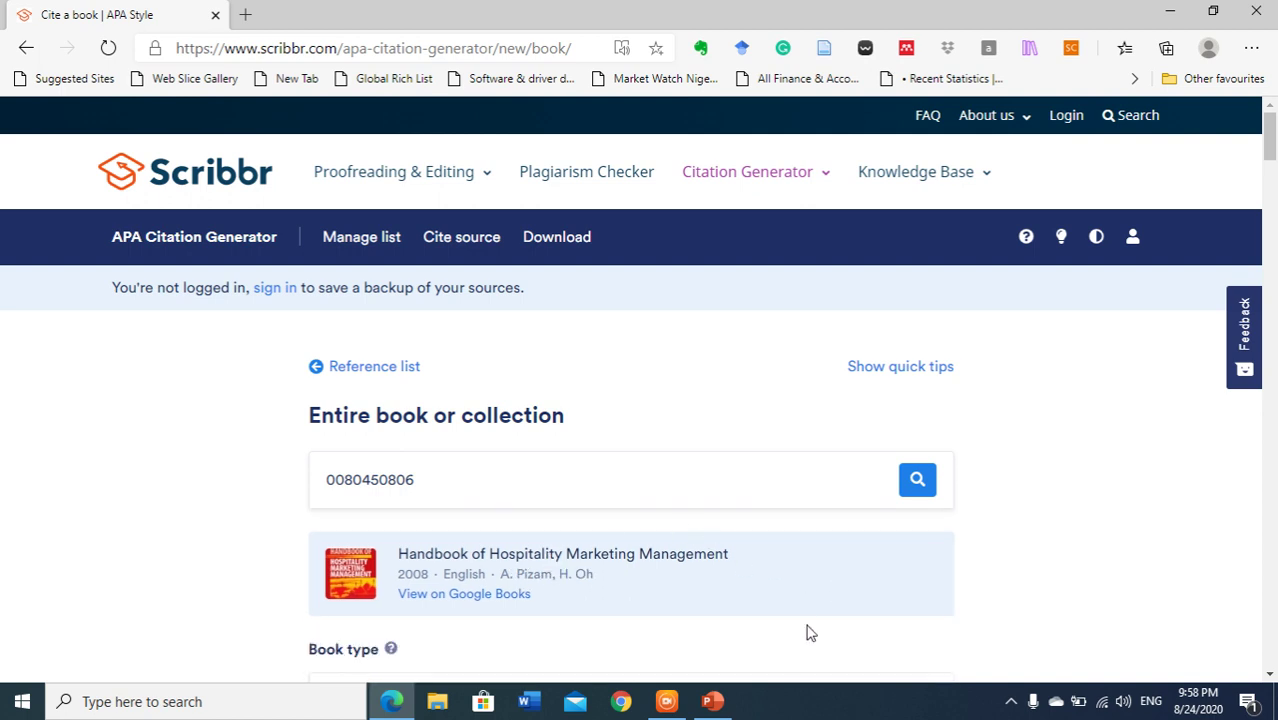
Step: Review the filled-in details of Handbook of Hospitality Marketing Management and cite it as a source in the reference list
{"action": "scroll", "coordinate": [1176, 488], "scroll_direction": "down", "scroll_amount": 7}
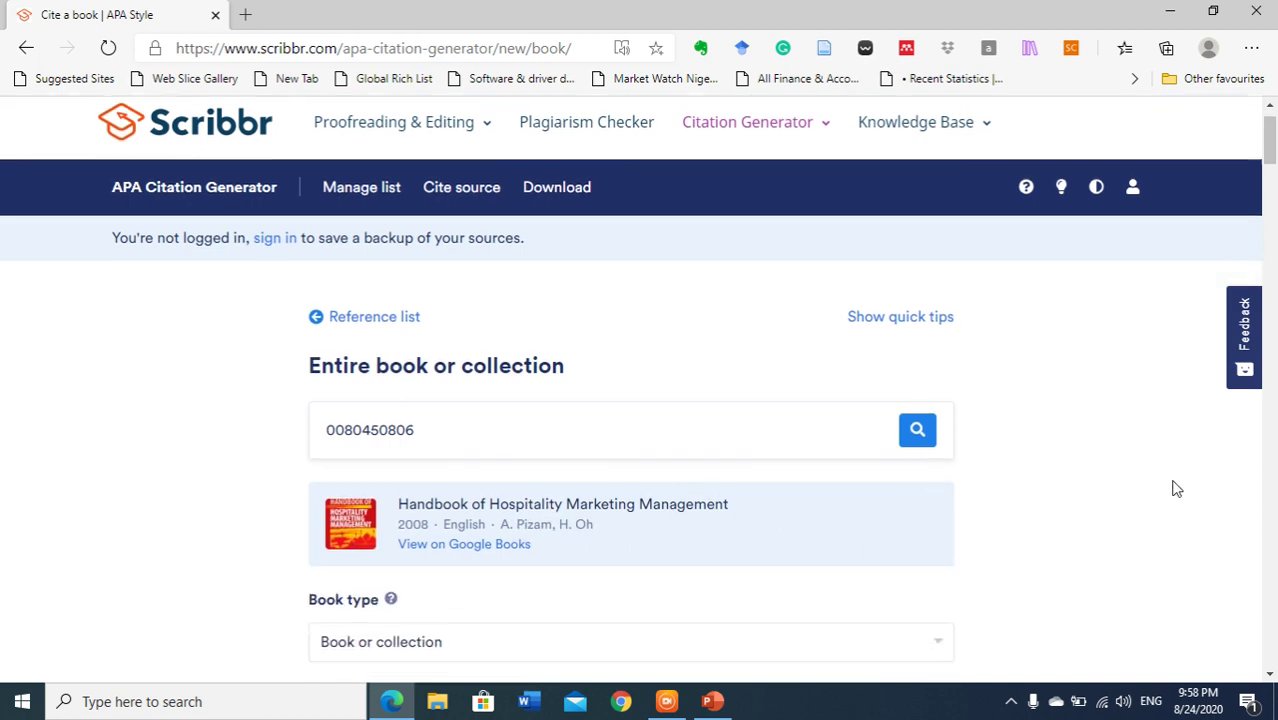
{"action": "scroll", "coordinate": [1176, 488], "scroll_direction": "down", "scroll_amount": 3}
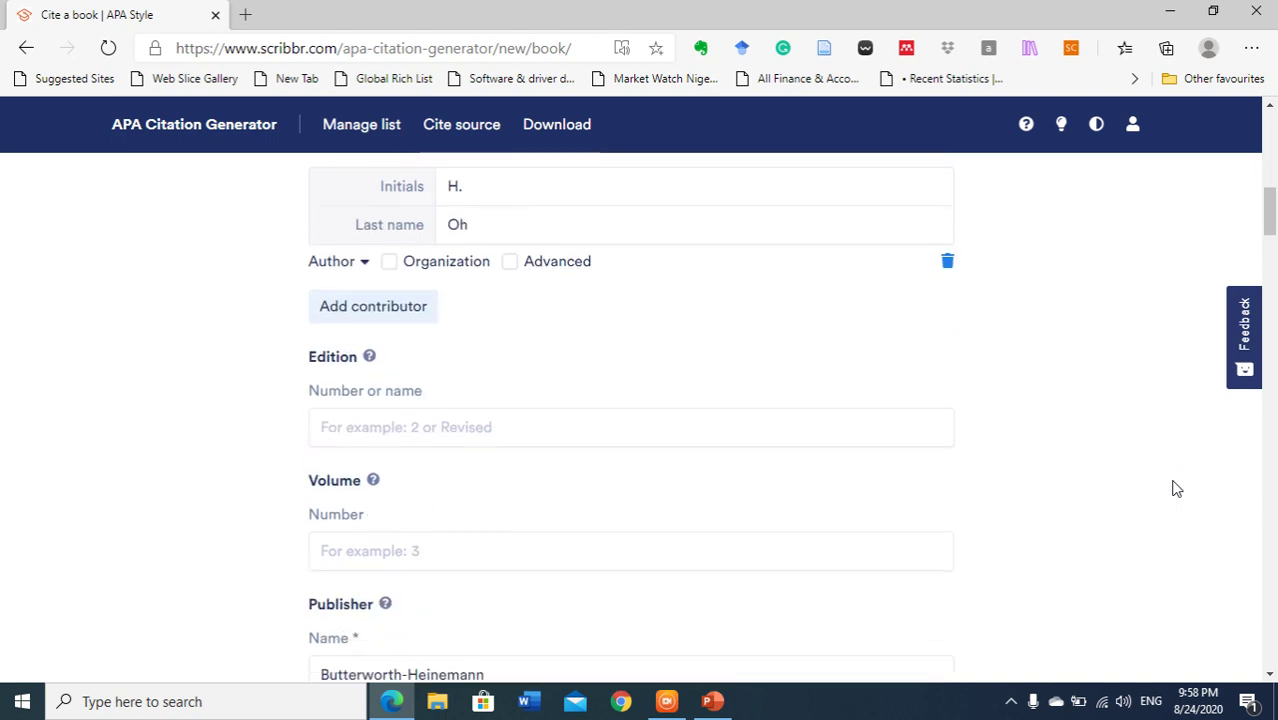
{"action": "scroll", "coordinate": [1176, 488], "scroll_direction": "up", "scroll_amount": 5}
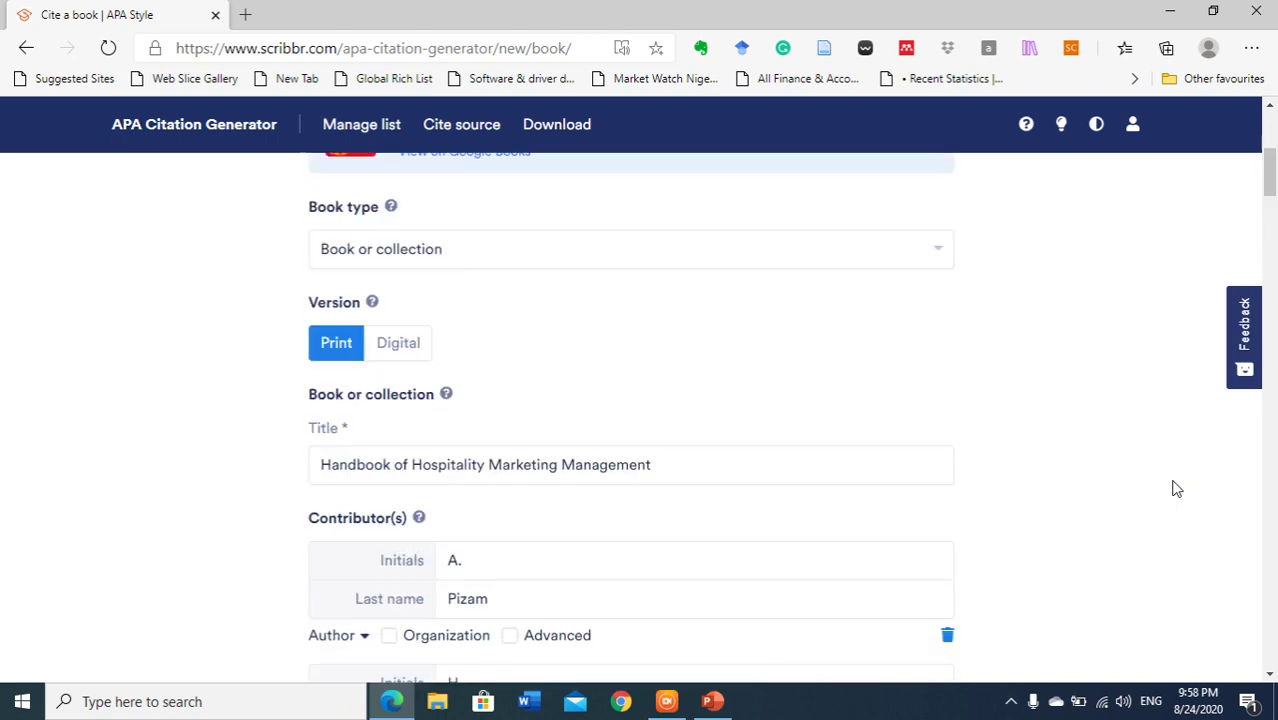
{"action": "scroll", "coordinate": [1176, 488], "scroll_direction": "down", "scroll_amount": 2}
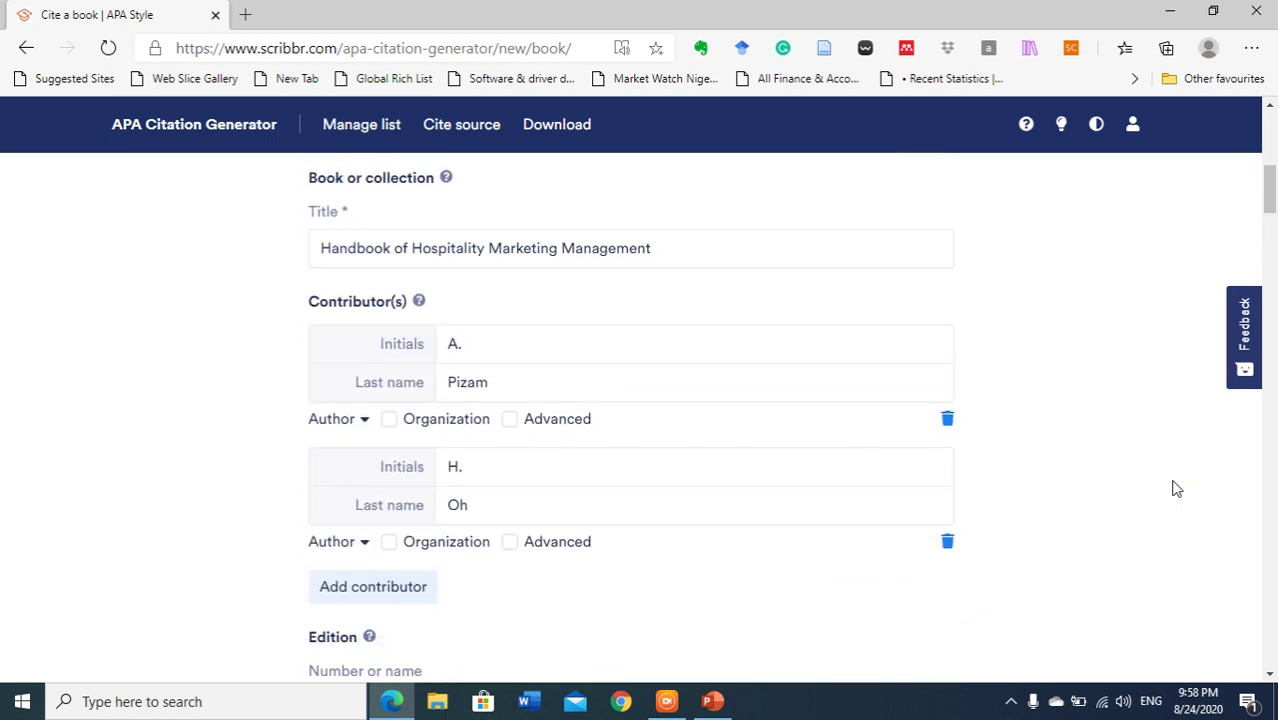
{"action": "scroll", "coordinate": [1176, 488], "scroll_direction": "down", "scroll_amount": 5}
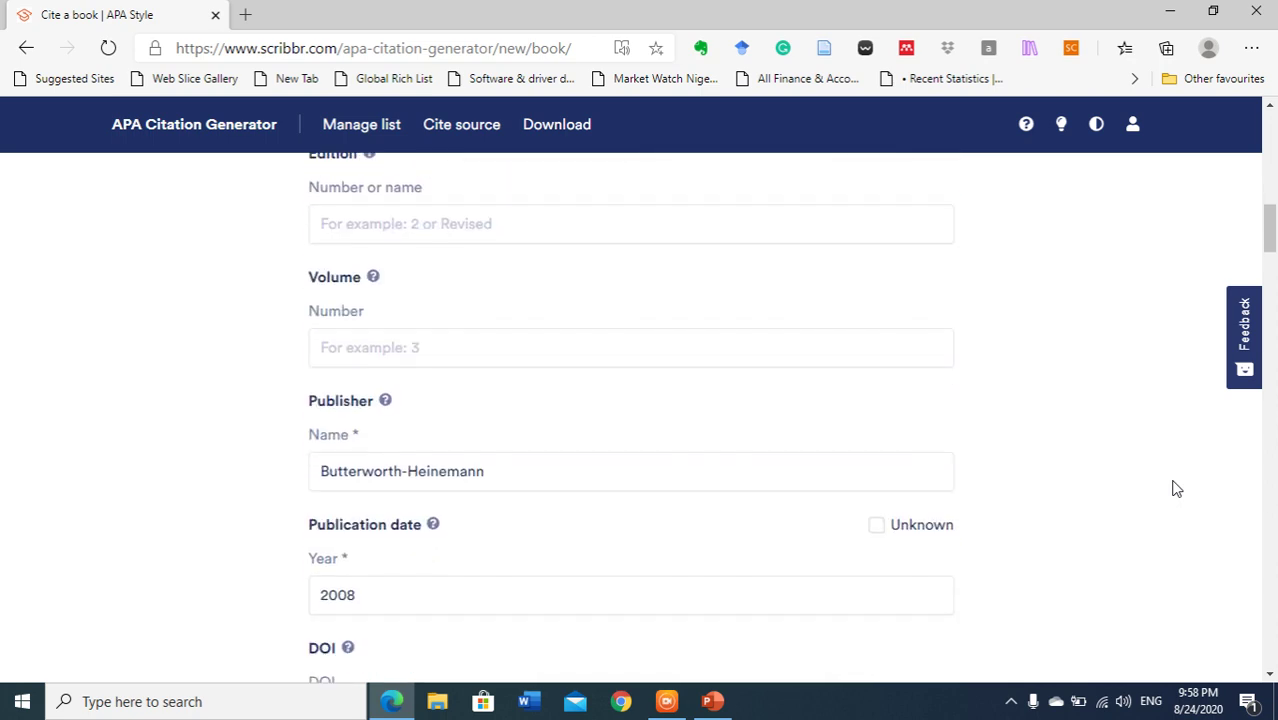
{"action": "scroll", "coordinate": [1176, 488], "scroll_direction": "down", "scroll_amount": 2}
{"action": "left_click", "coordinate": [358, 533]}
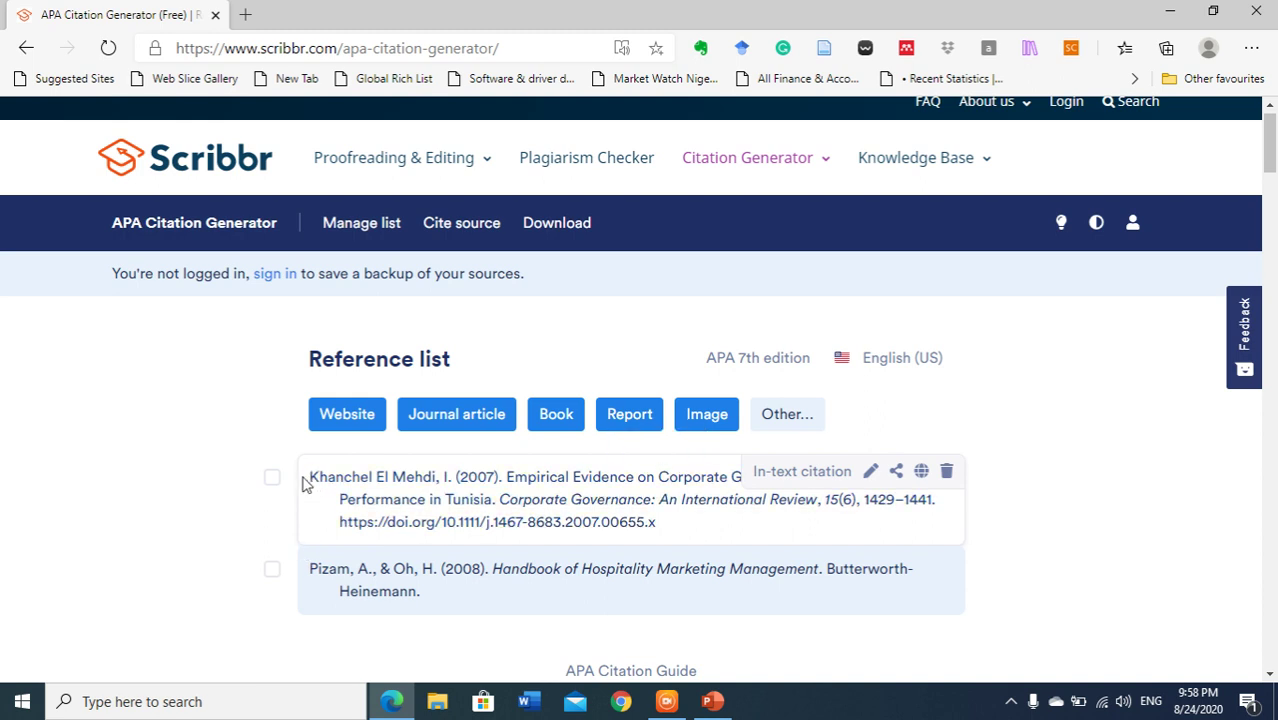
Step: Switch to the PowerPoint presentation and copy the title "Handbook of quantitative finance and risk management" from the Books section
{"action": "left_click", "coordinate": [711, 703]}
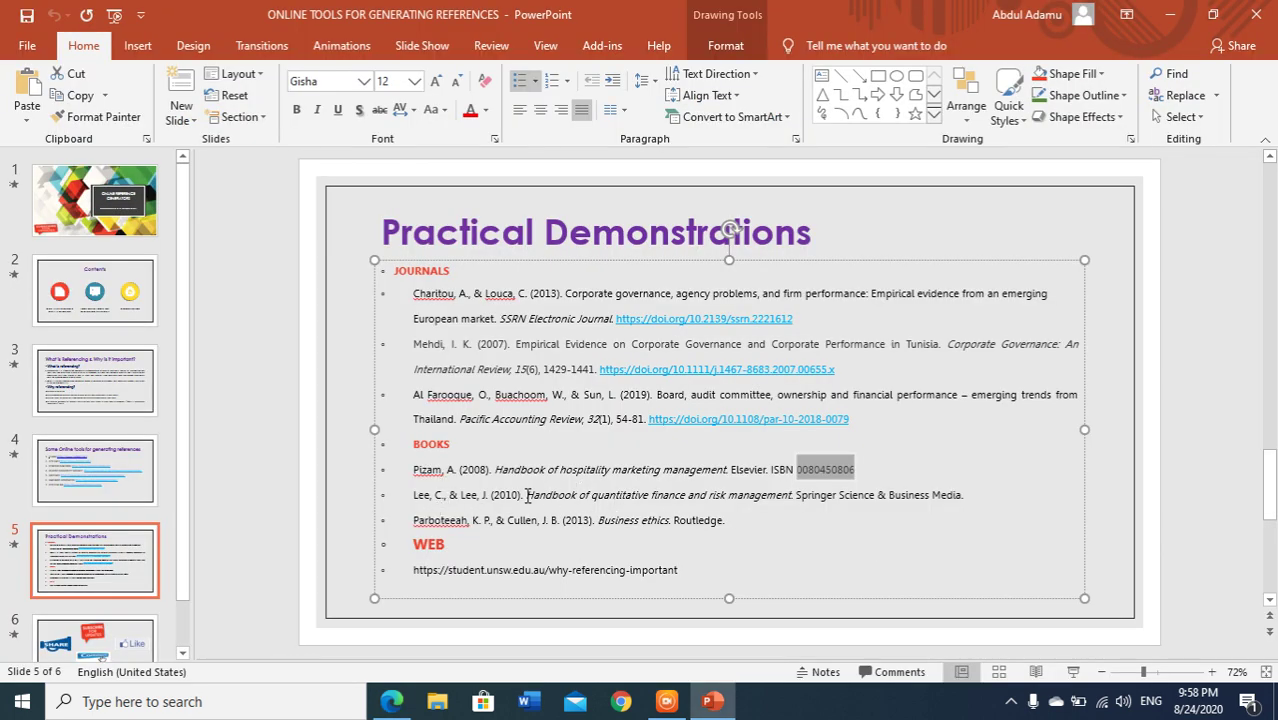
{"action": "left_click_drag", "start_coordinate": [527, 495], "coordinate": [787, 500]}
{"action": "key", "text": "ctrl+c"}
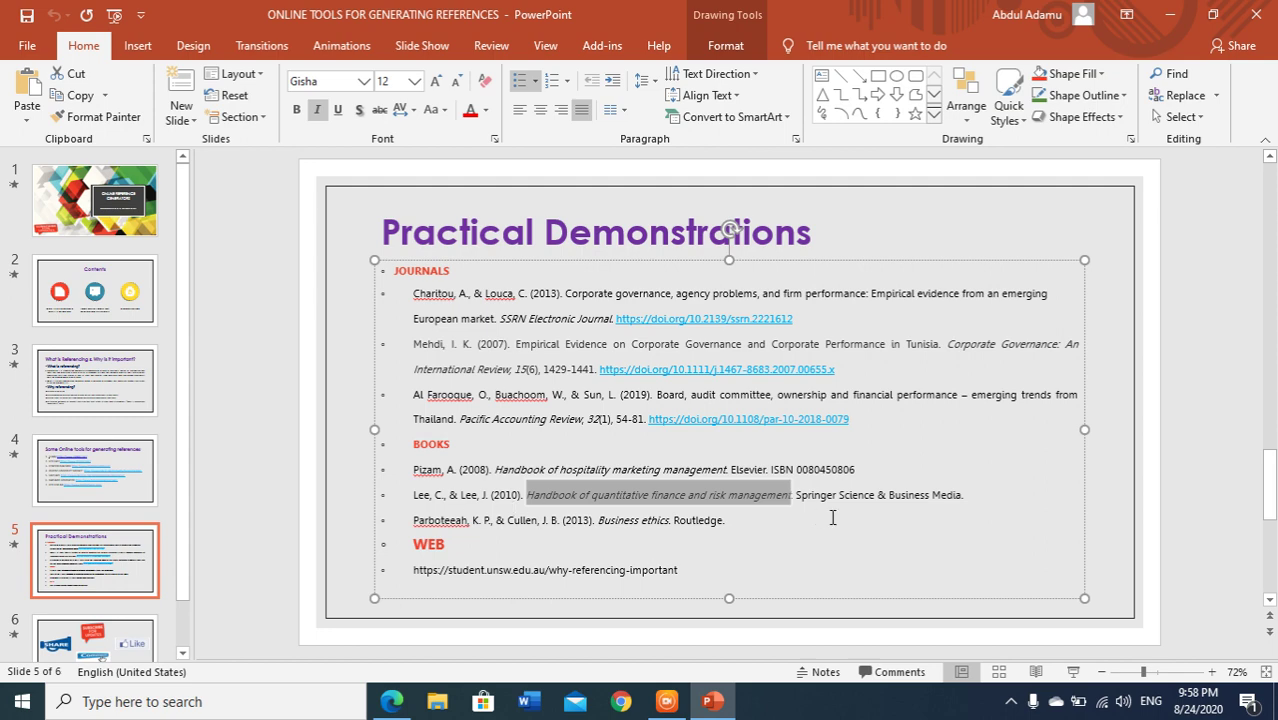
Step: Back in the browser, start a new book citation, search for the copied title and select the 2010 "(v. 1-3)" entry
{"action": "left_click", "coordinate": [391, 701]}
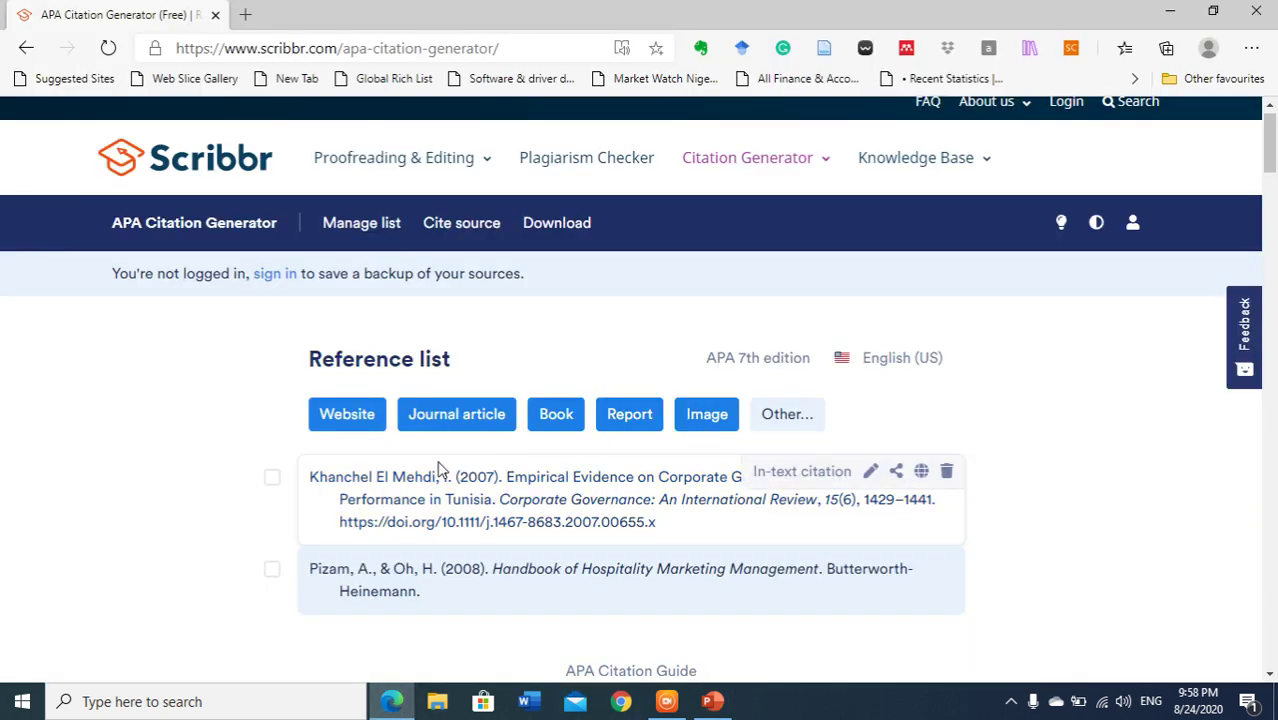
{"action": "left_click", "coordinate": [552, 418]}
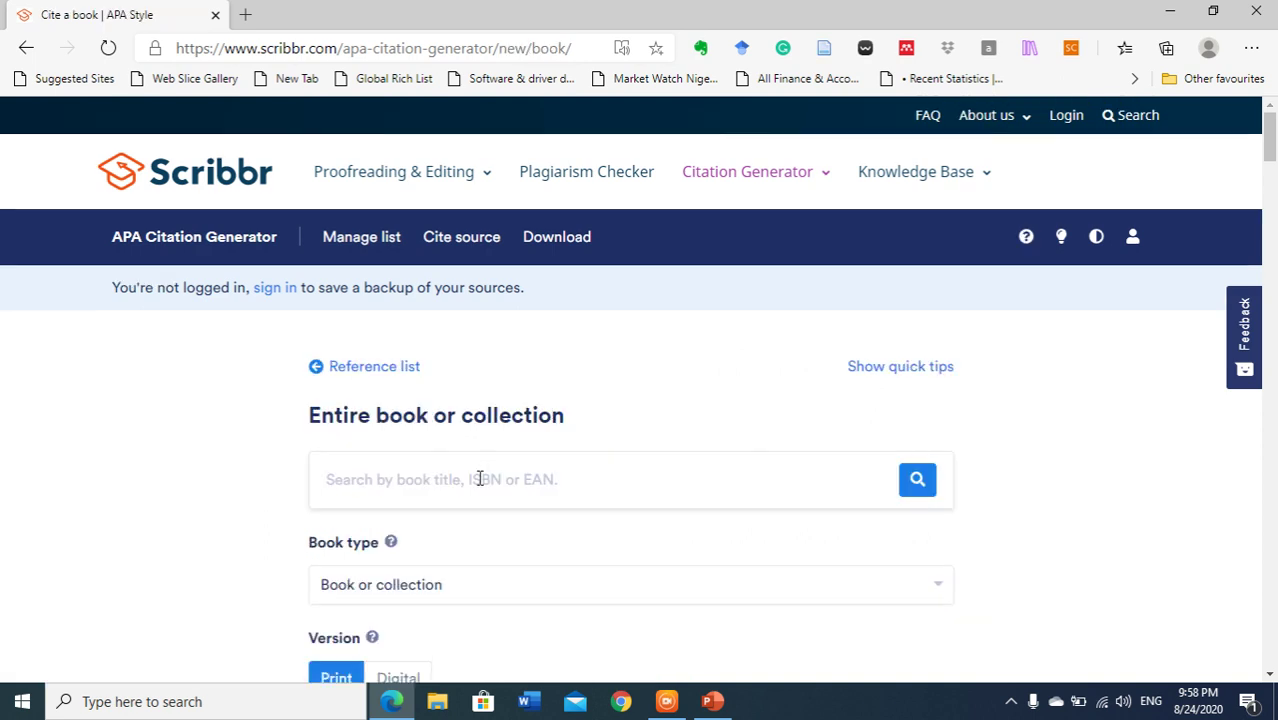
{"action": "left_click", "coordinate": [480, 479]}
{"action": "key", "text": "ctrl+v"}
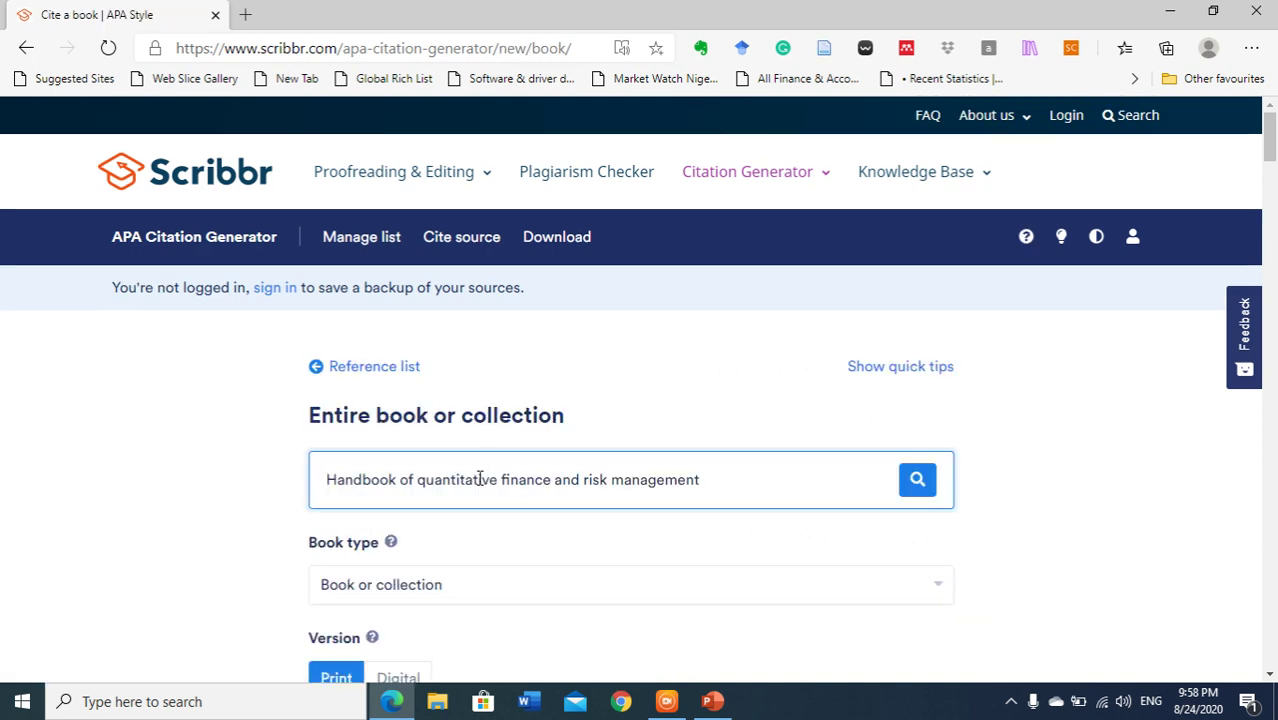
{"action": "key", "text": "Return"}
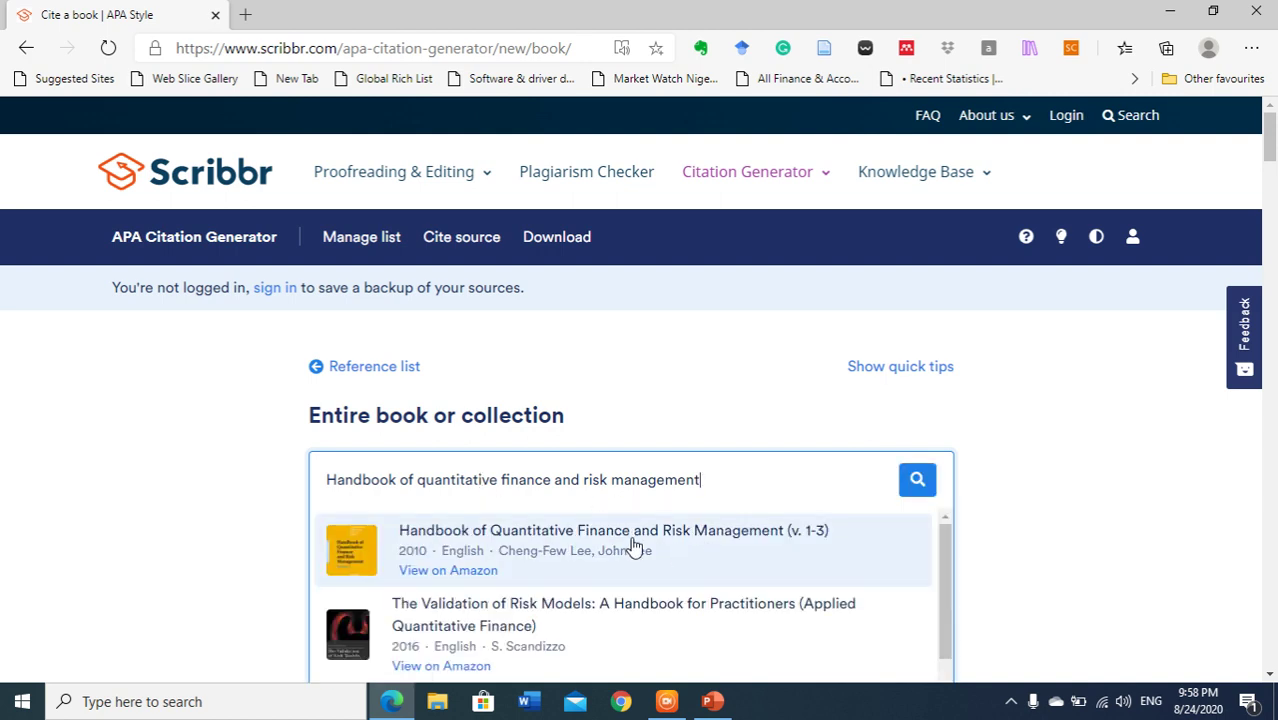
{"action": "left_click", "coordinate": [633, 544]}
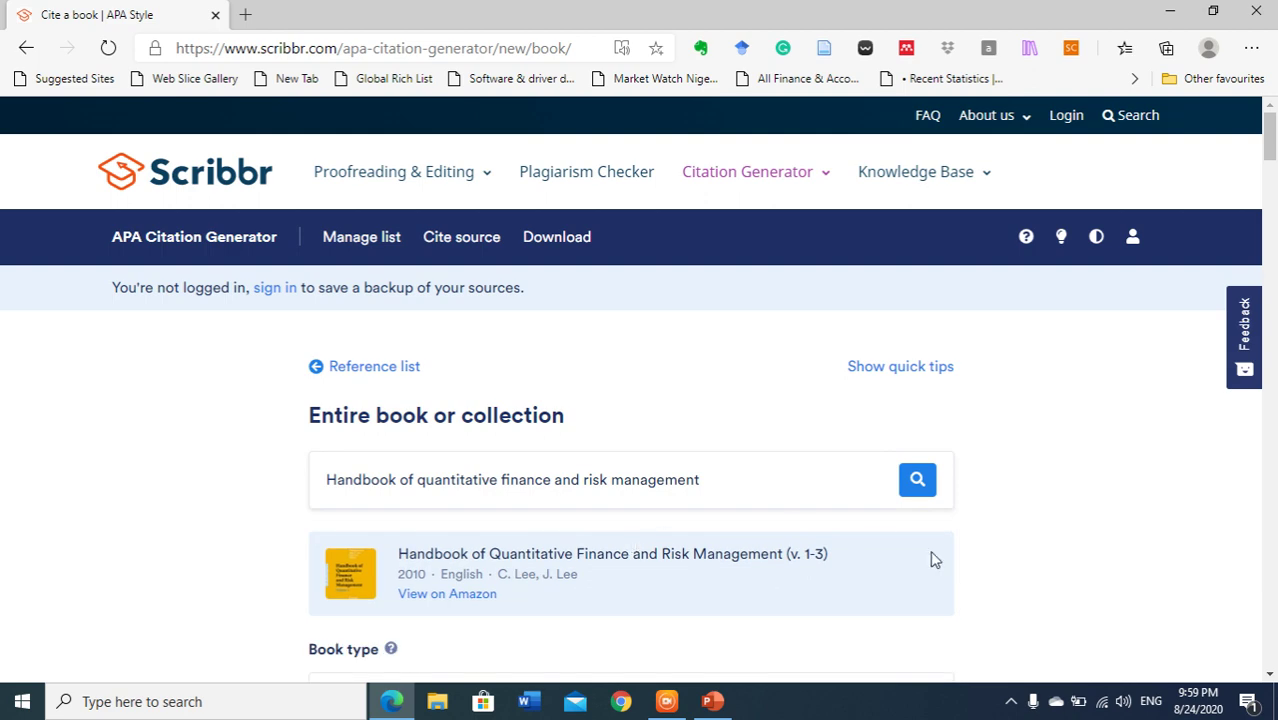
Step: Cite Handbook of Quantitative Finance and Risk Management as a source with its filled-in details
{"action": "scroll", "coordinate": [1100, 525], "scroll_direction": "down", "scroll_amount": 10}
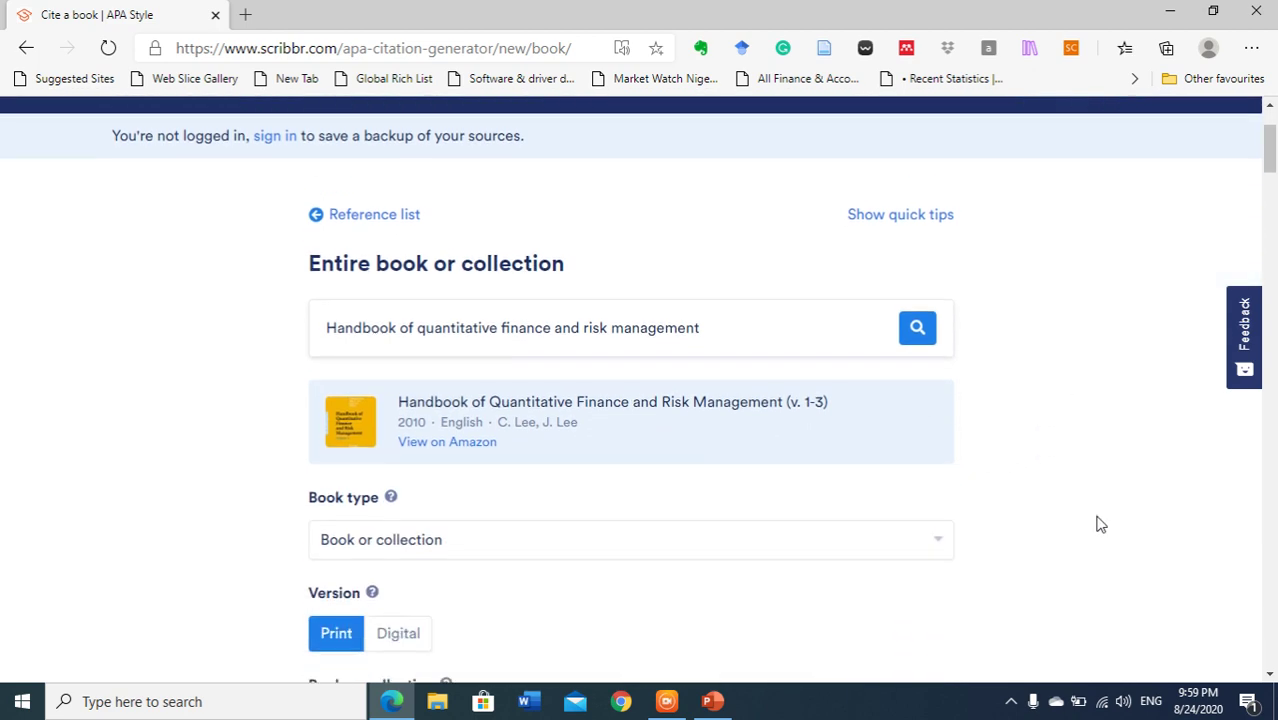
{"action": "scroll", "coordinate": [1100, 525], "scroll_direction": "down", "scroll_amount": 7}
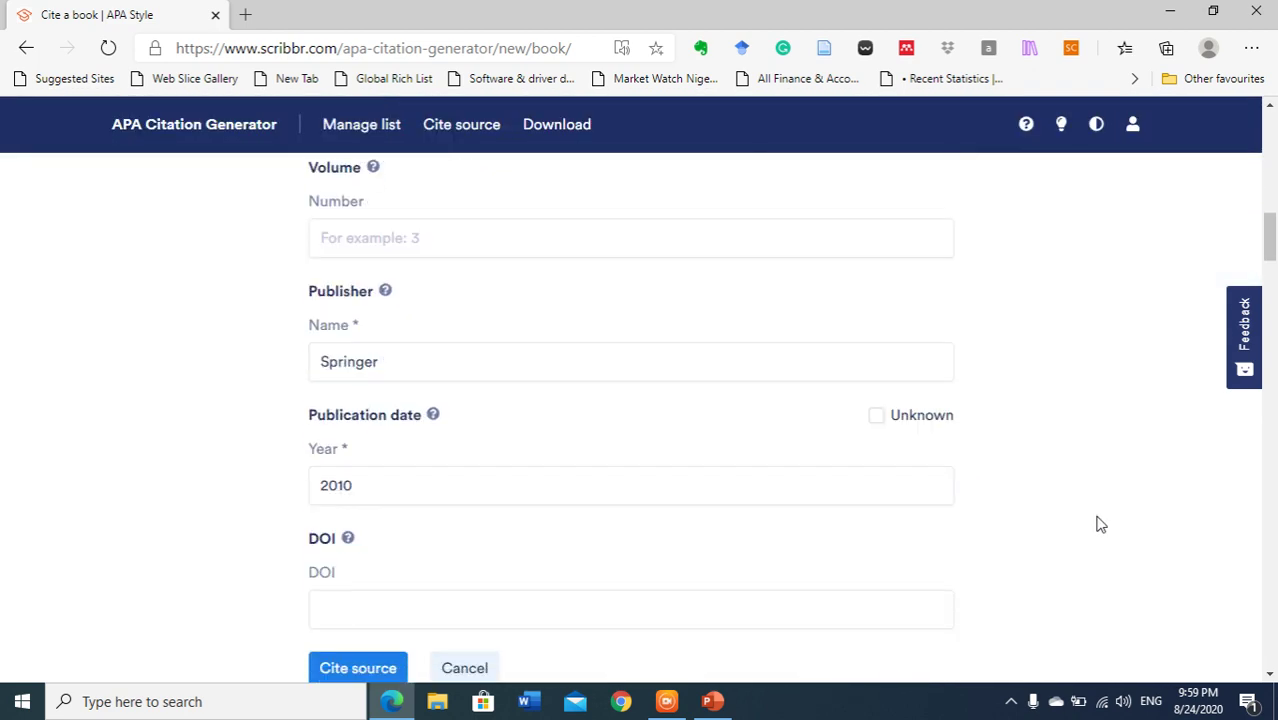
{"action": "left_click", "coordinate": [355, 532]}
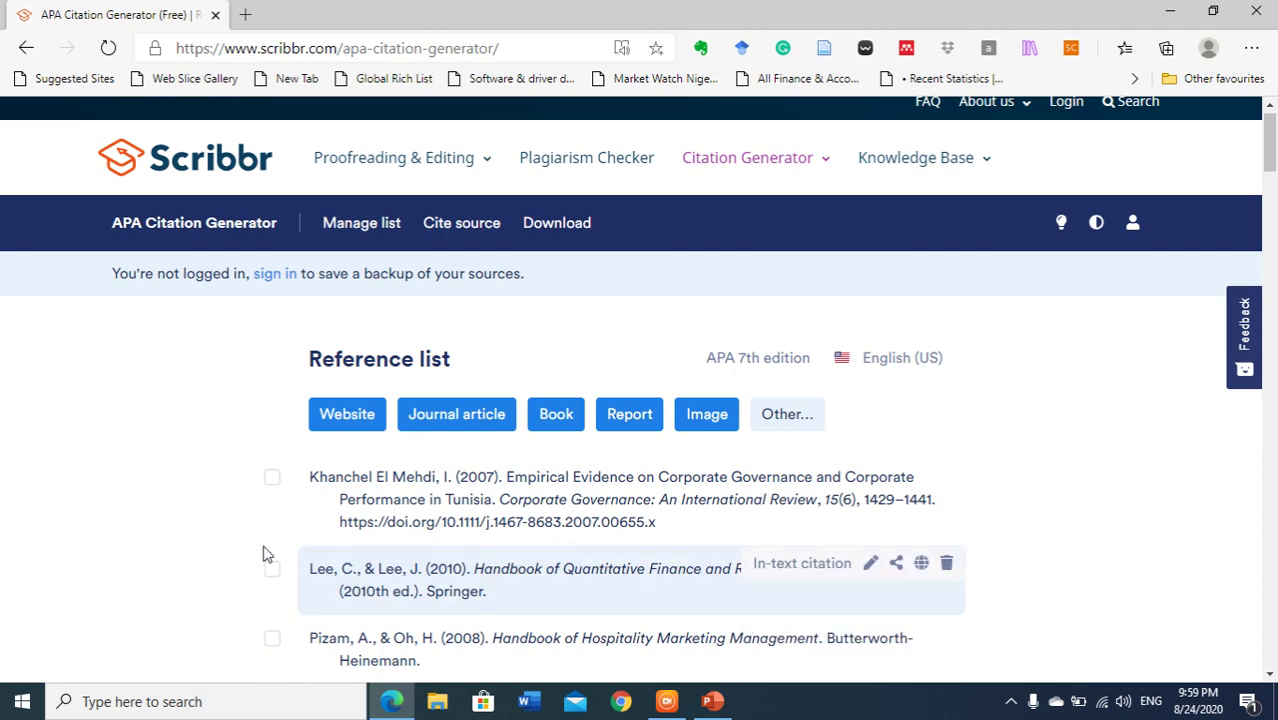
Step: Check the entries in the reference list and download the list as a Microsoft Word (.docx) file
{"action": "scroll", "coordinate": [213, 548], "scroll_direction": "down", "scroll_amount": 2}
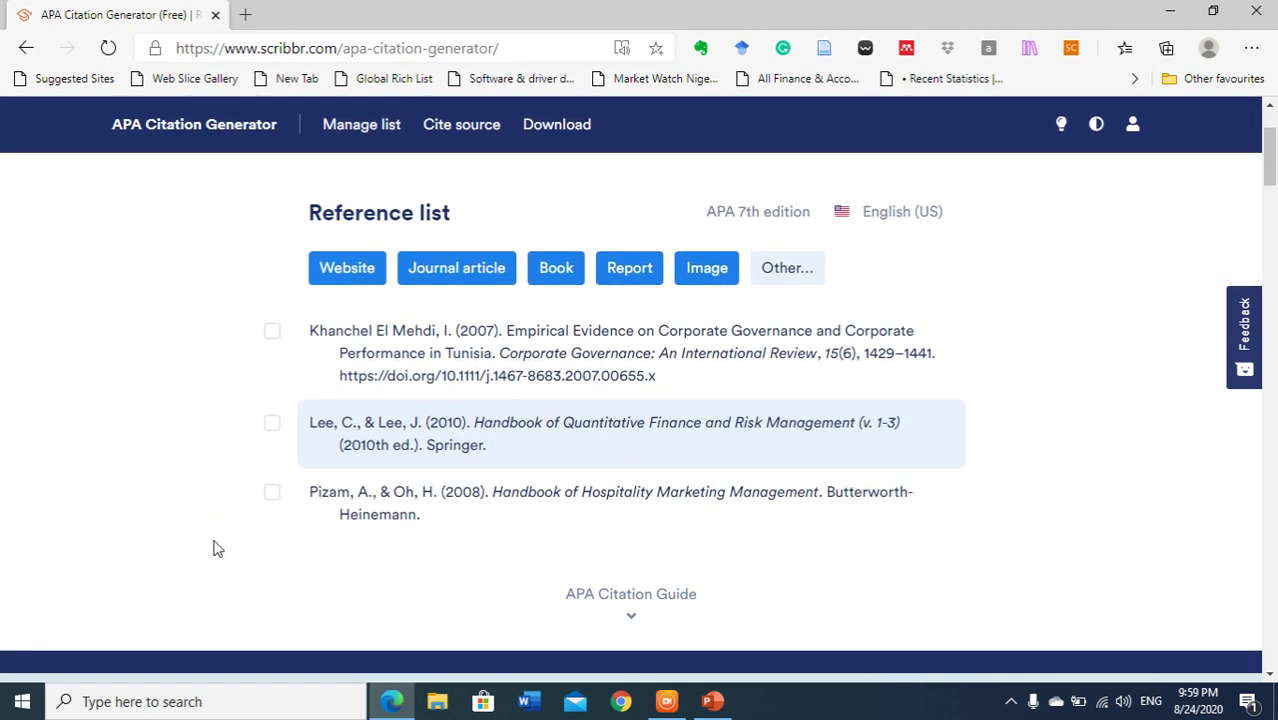
{"action": "scroll", "coordinate": [213, 548], "scroll_direction": "up", "scroll_amount": 2}
{"action": "scroll", "coordinate": [213, 548], "scroll_direction": "down", "scroll_amount": 1}
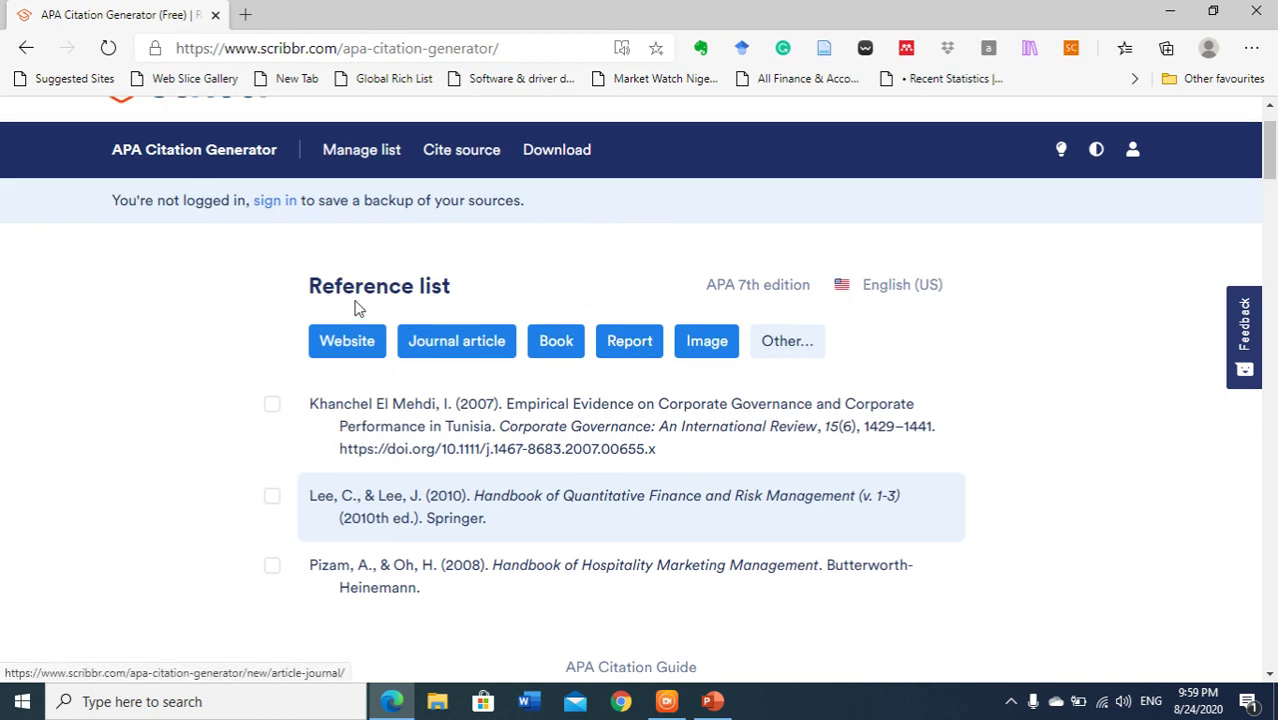
{"action": "left_click", "coordinate": [533, 160]}
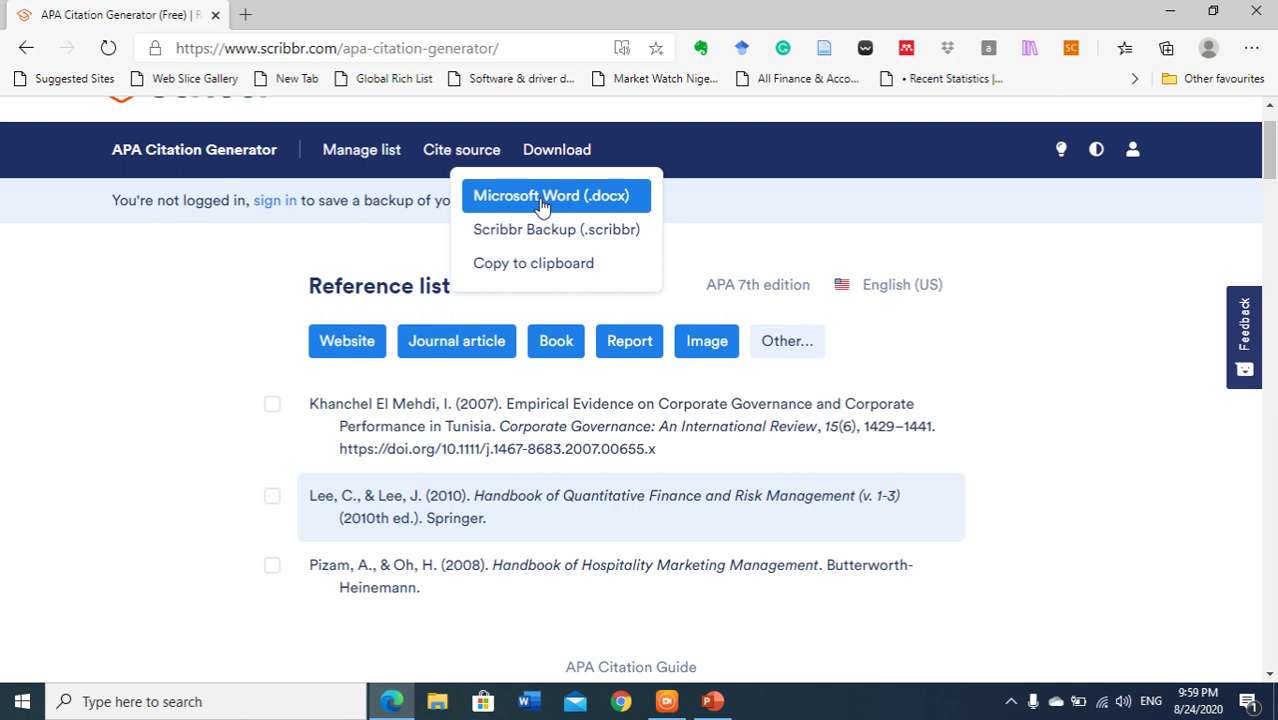
{"action": "left_click", "coordinate": [541, 200]}
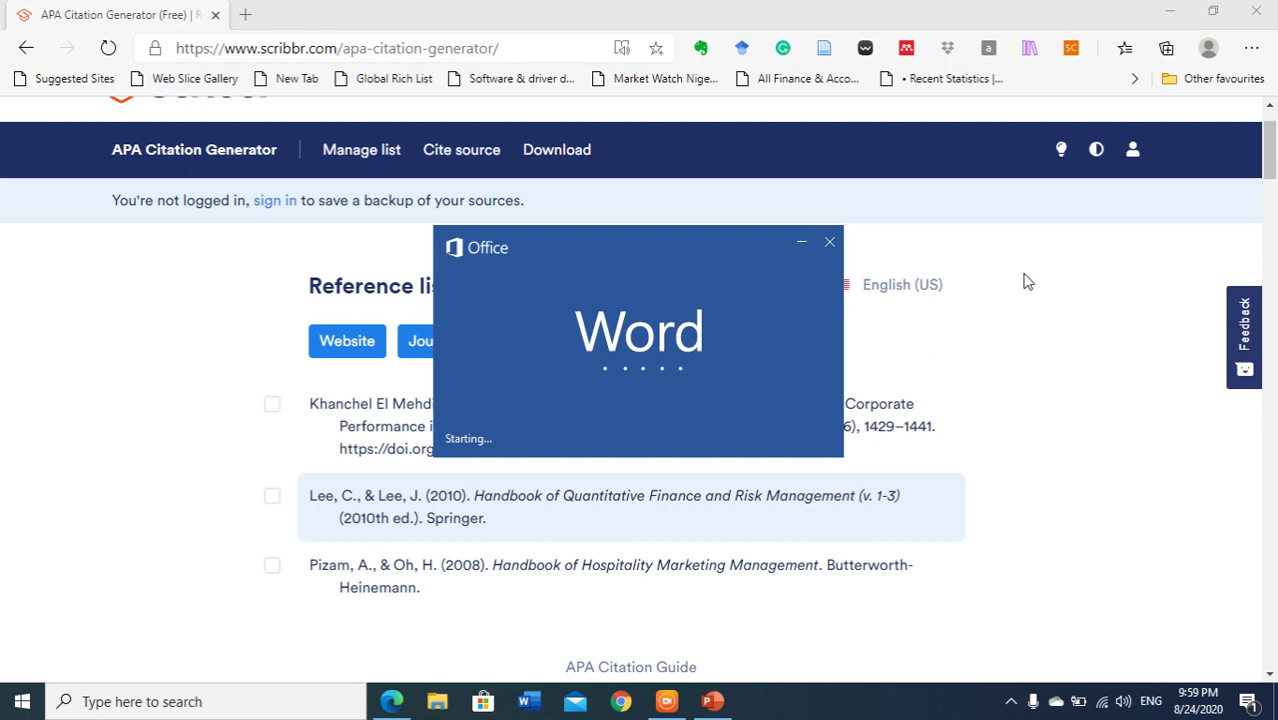
Step: Switch to PowerPoint and copy the CITE FAST web address from the slide of online reference tools
{"action": "left_click", "coordinate": [723, 706]}
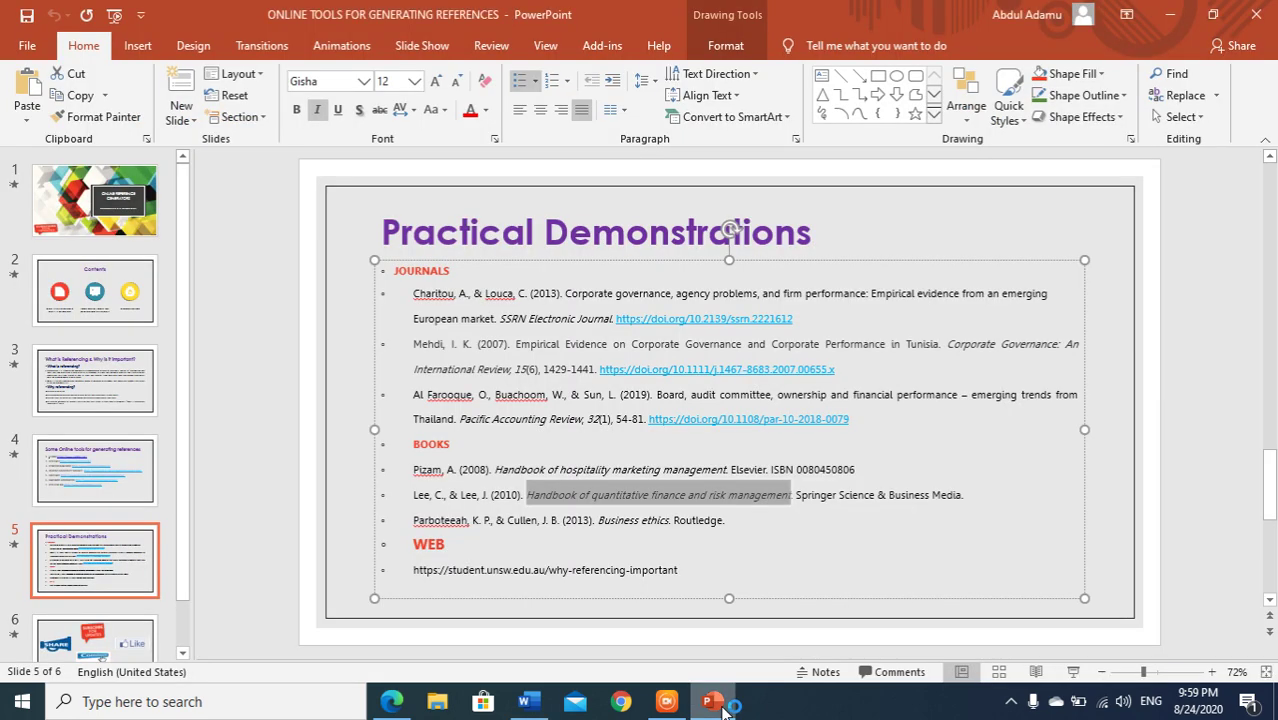
{"action": "left_click", "coordinate": [348, 456]}
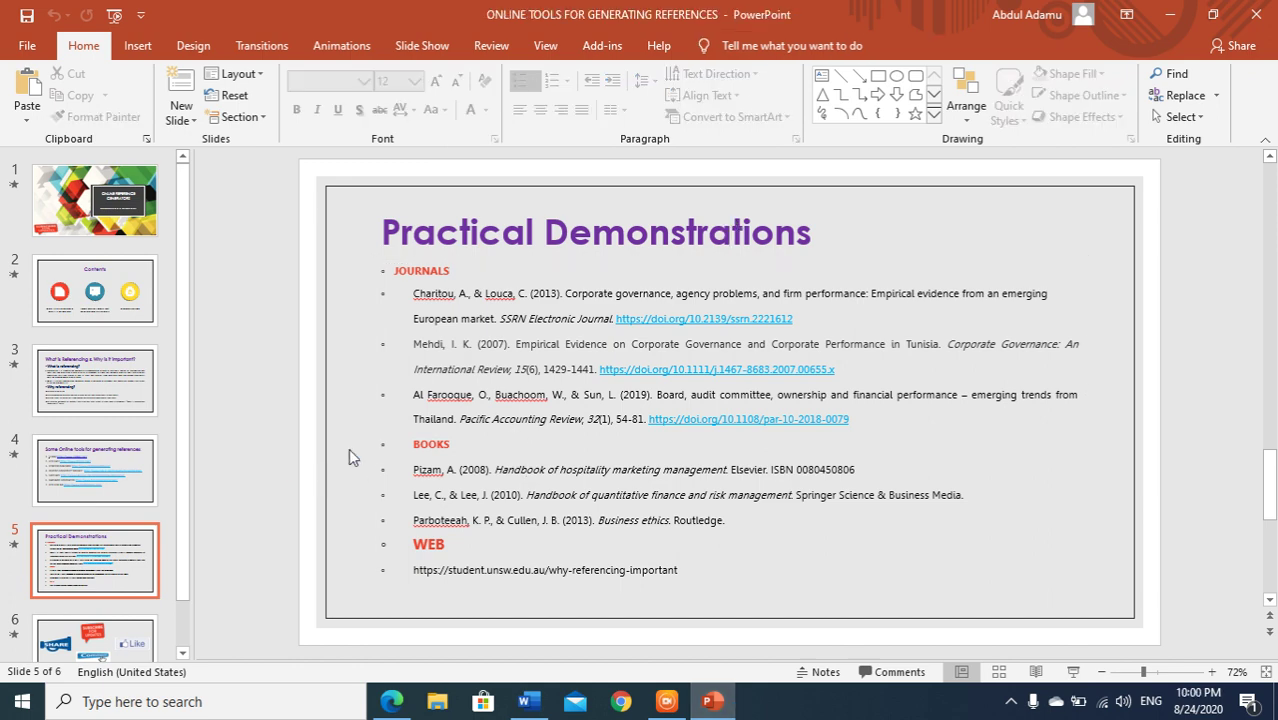
{"action": "key", "text": "Page_Up"}
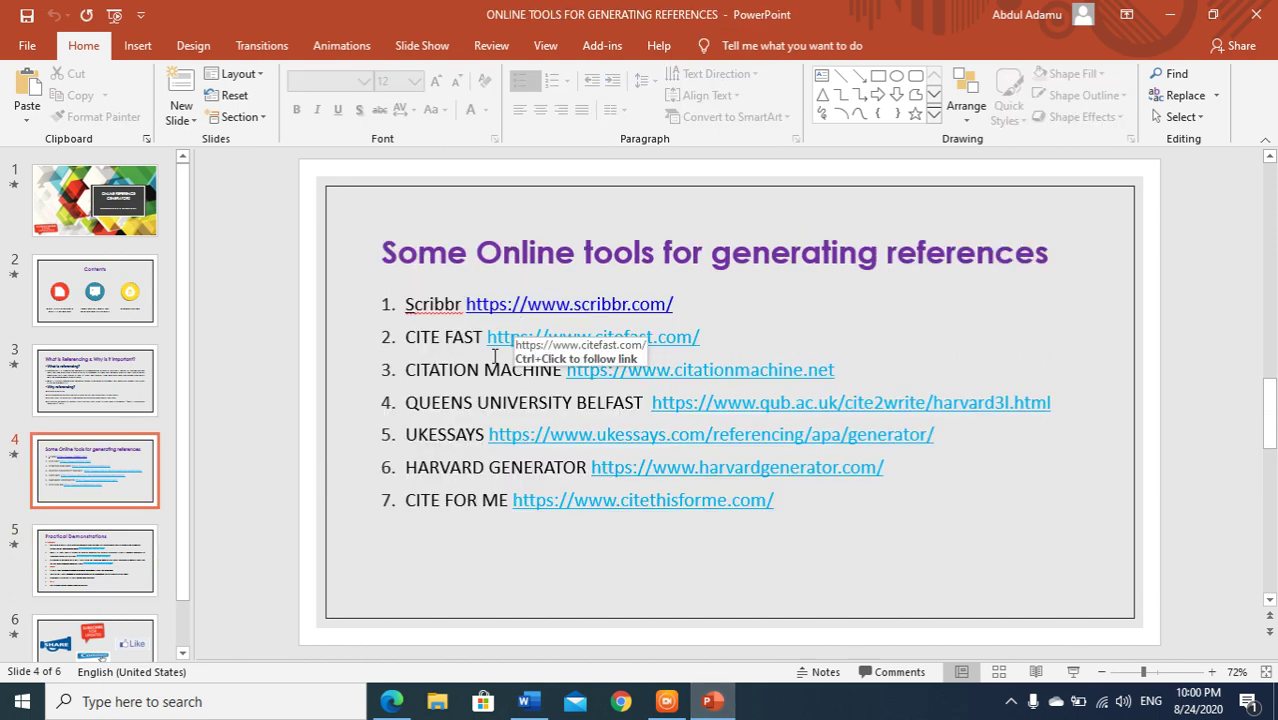
{"action": "left_click_drag", "start_coordinate": [487, 337], "coordinate": [700, 341]}
{"action": "key", "text": "ctrl+c"}
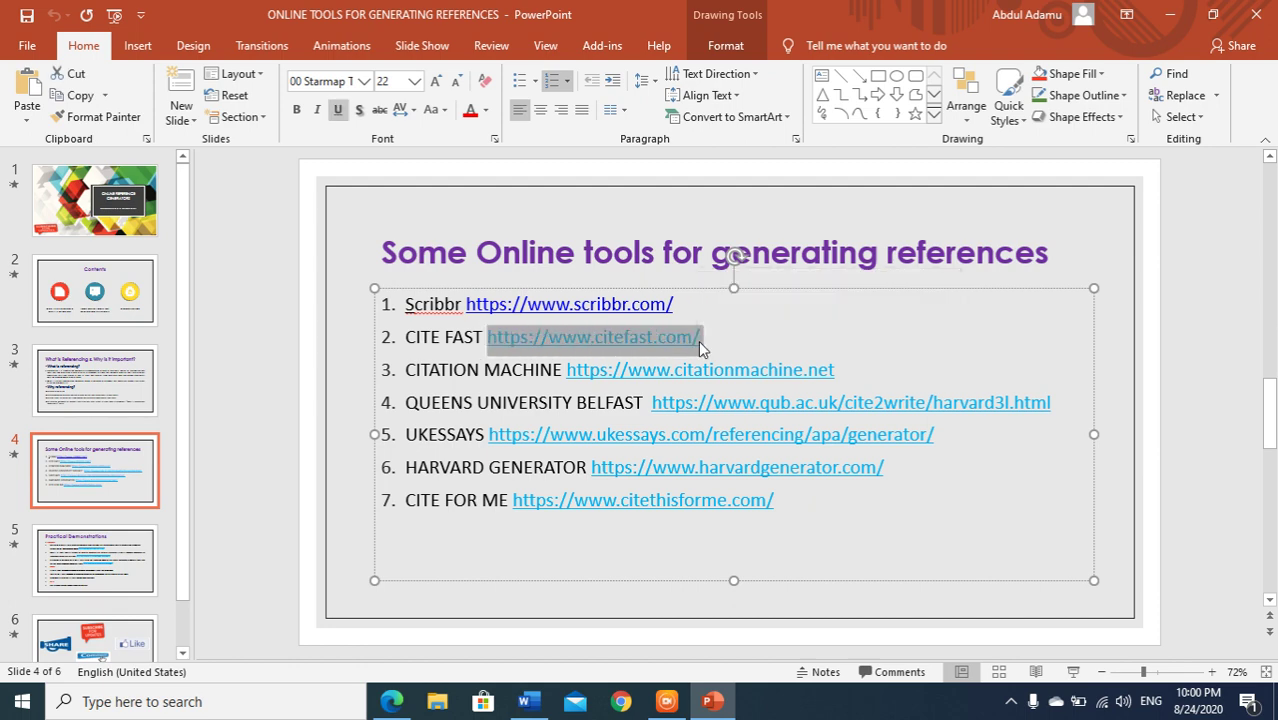
{"action": "left_click", "coordinate": [391, 701]}
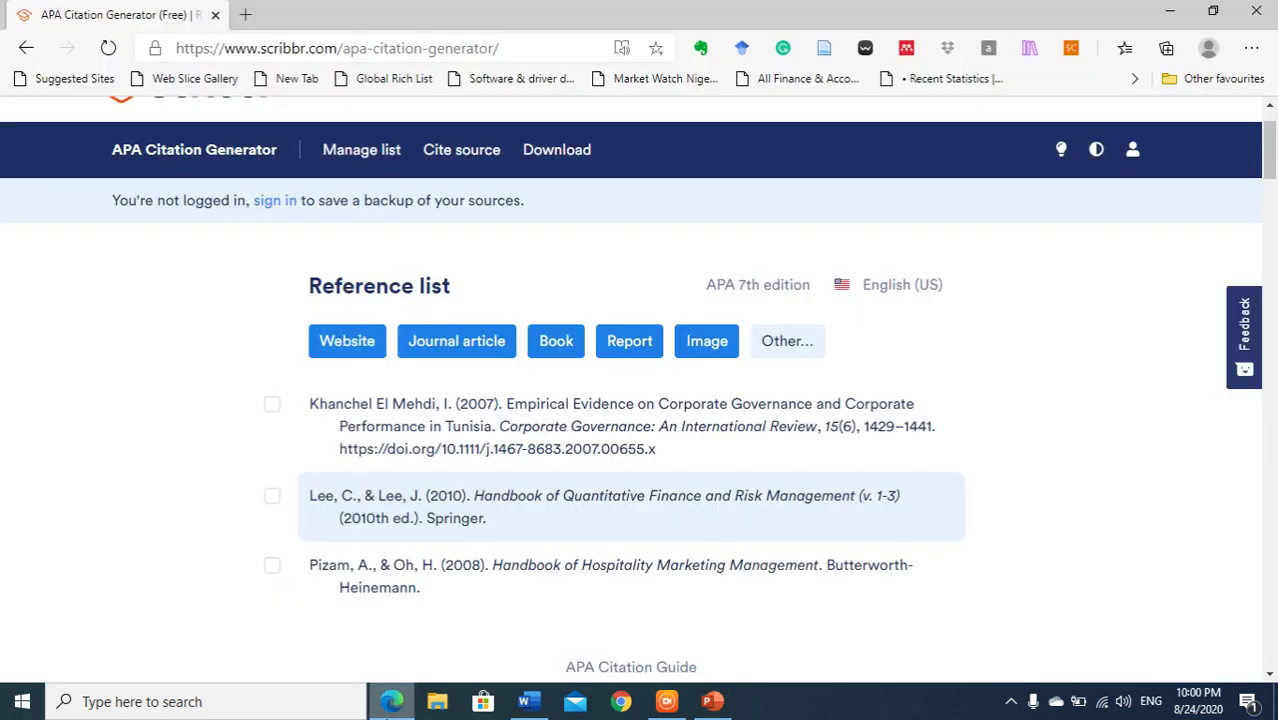
{"action": "left_click", "coordinate": [245, 15]}
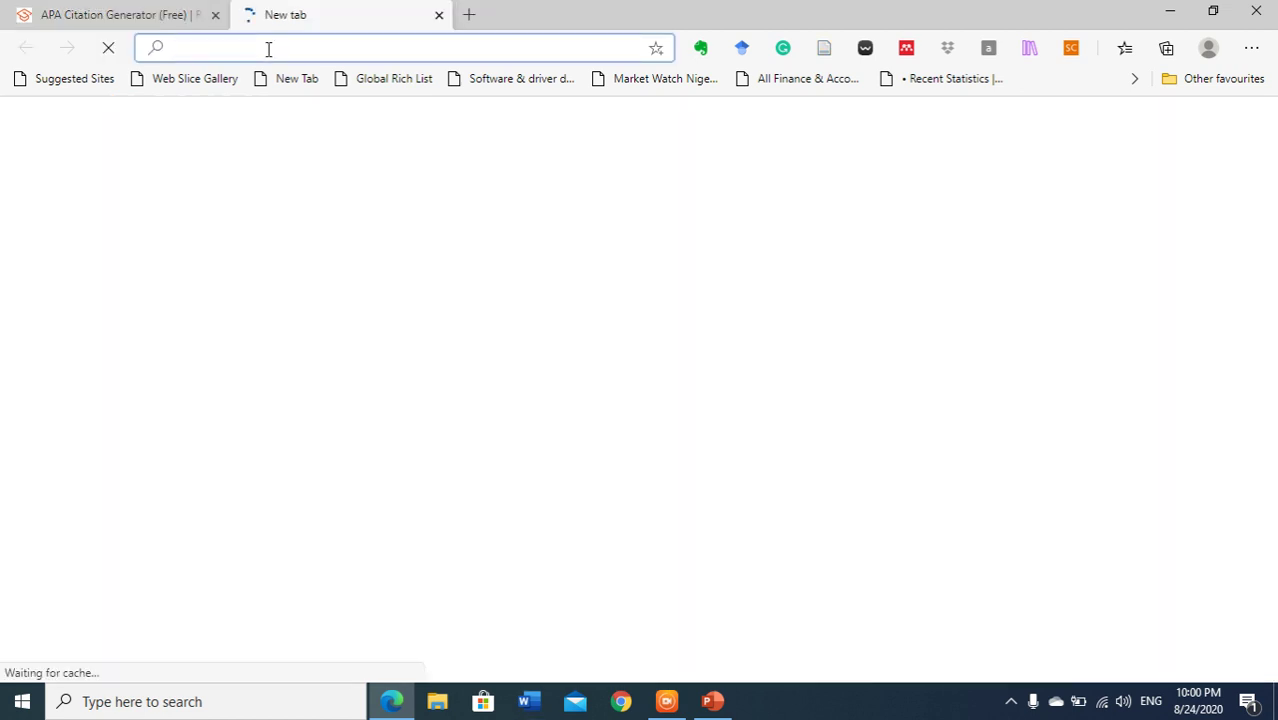
{"action": "key", "text": "ctrl+v"}
{"action": "key", "text": "Return"}
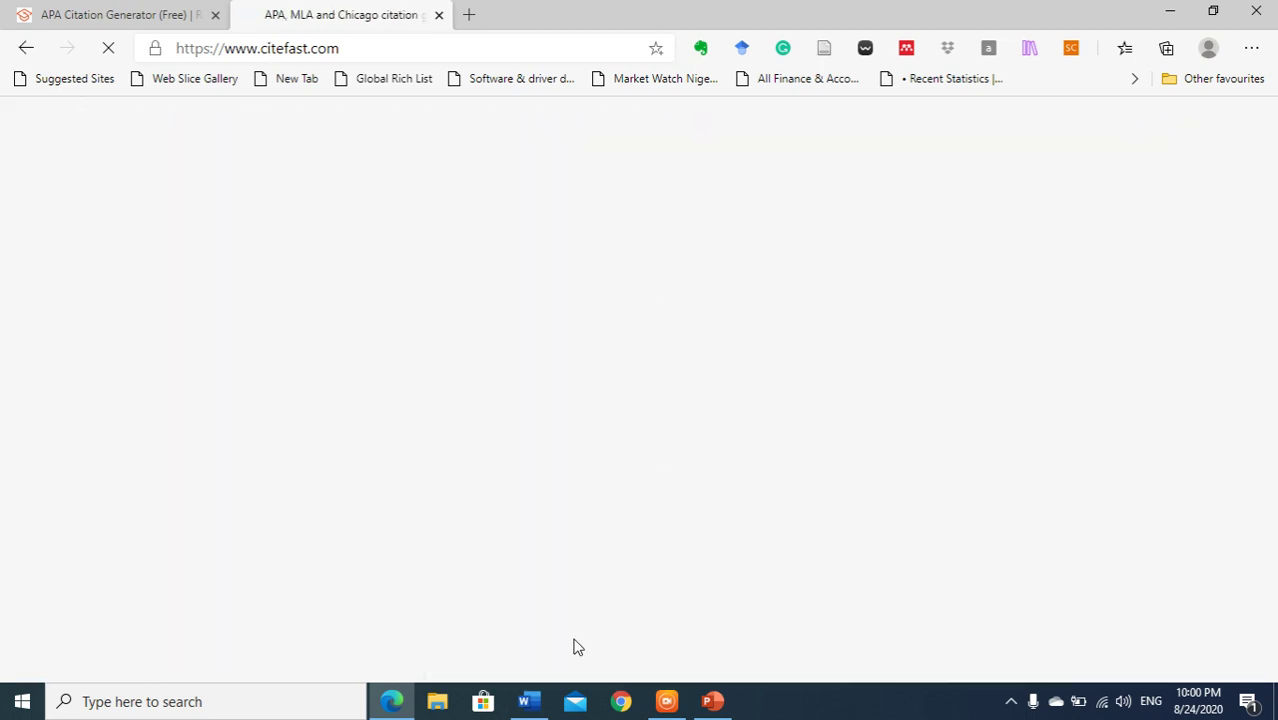
Step: Switch to the downloaded reference list in Word and enable editing of the document
{"action": "left_click", "coordinate": [528, 703]}
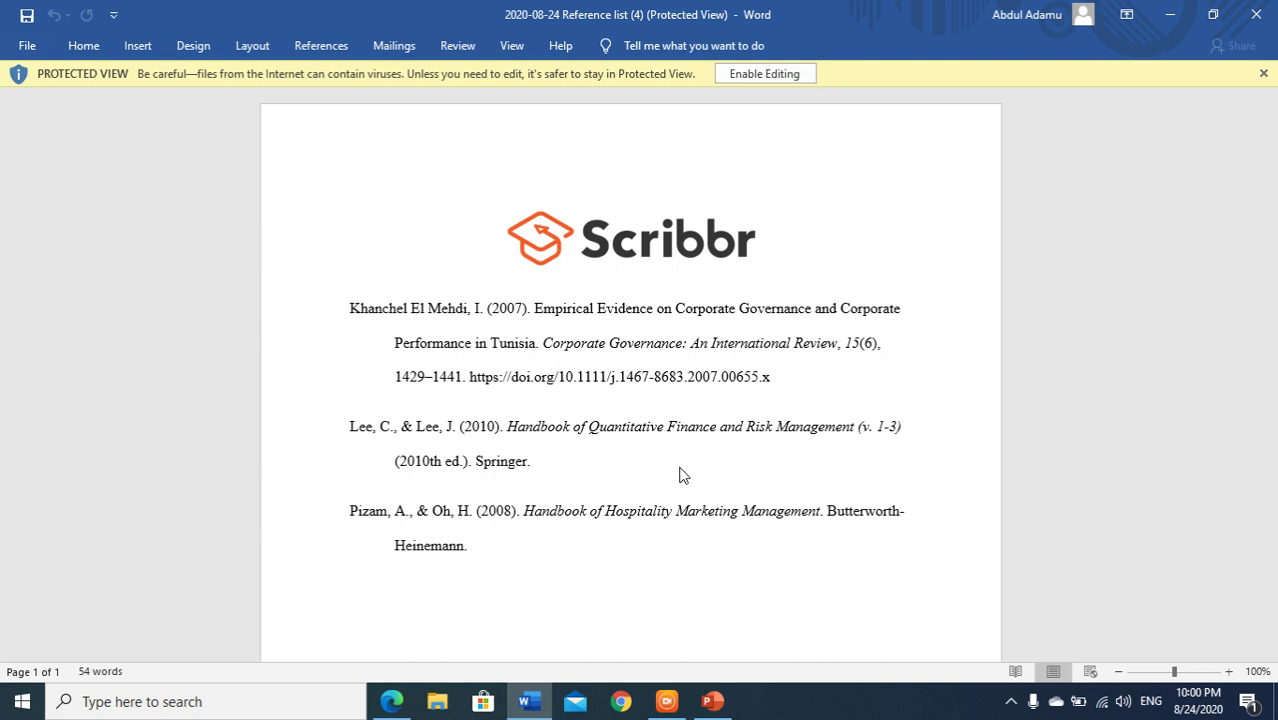
{"action": "left_click", "coordinate": [636, 246]}
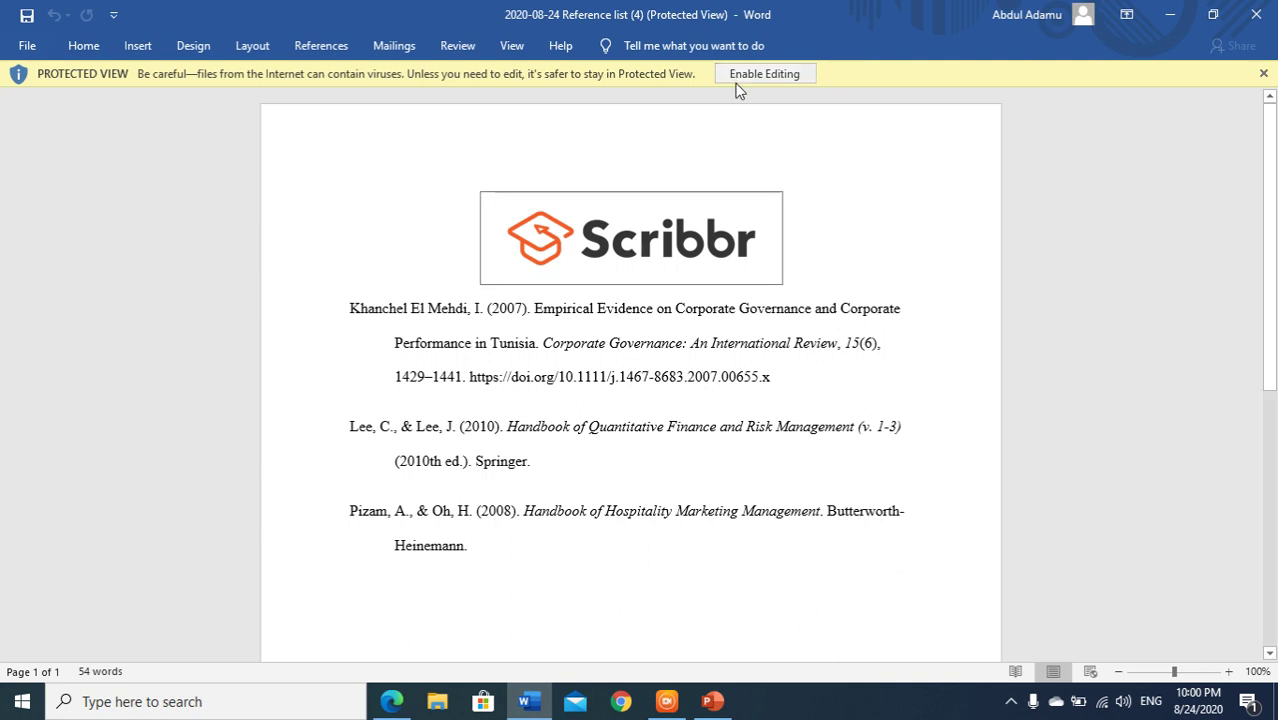
{"action": "left_click", "coordinate": [740, 76]}
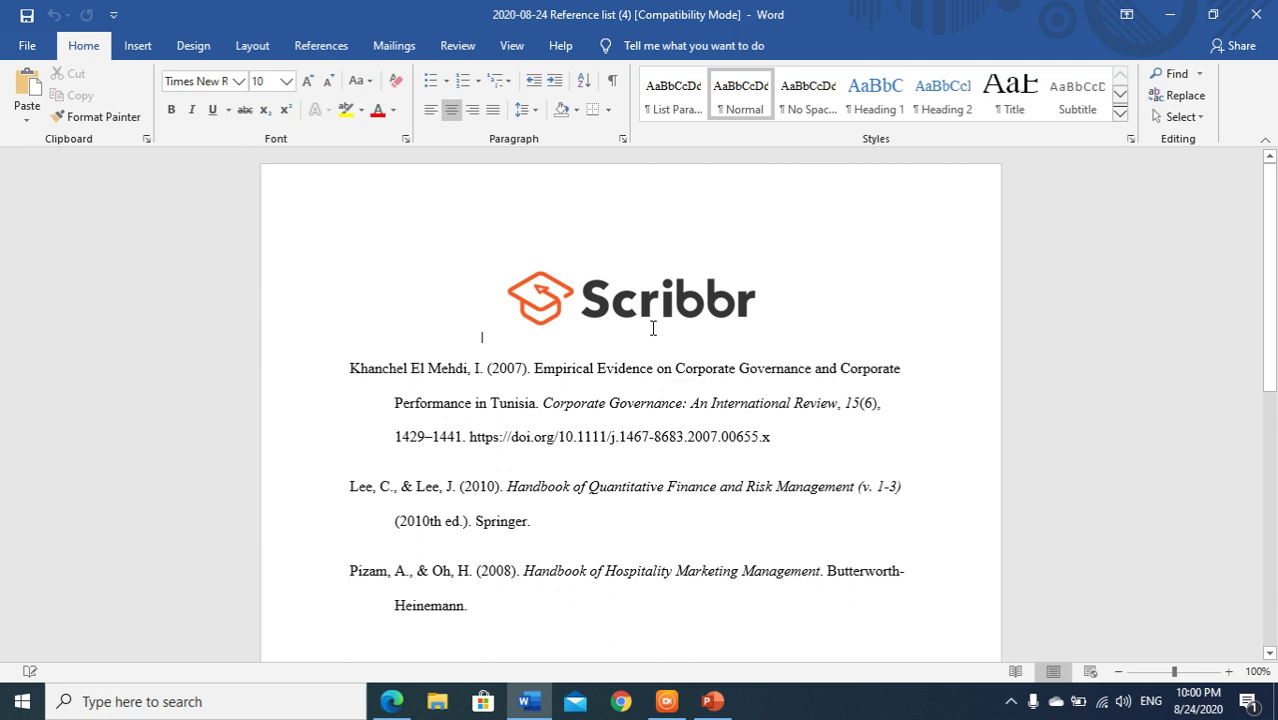
Step: Delete the Scribbr logo from the top of the reference list and justify all of the document's text
{"action": "left_click", "coordinate": [661, 314]}
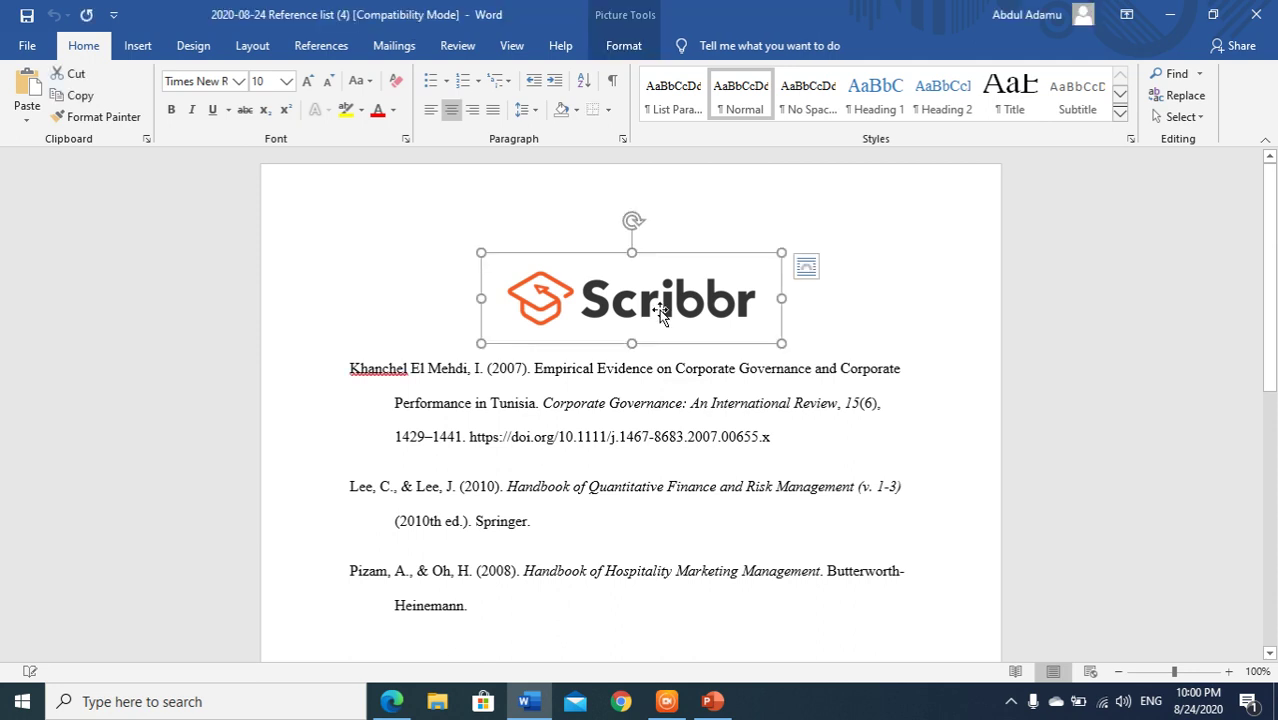
{"action": "key", "text": "Delete"}
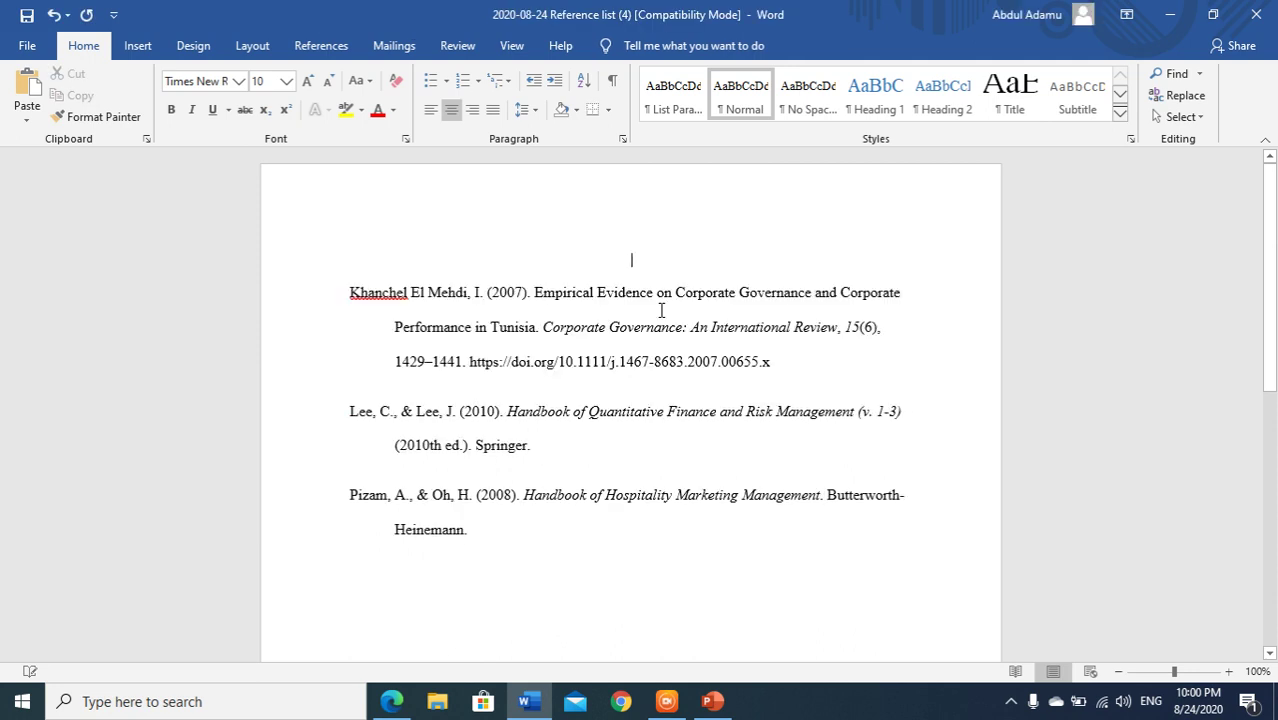
{"action": "key", "text": "ctrl+a"}
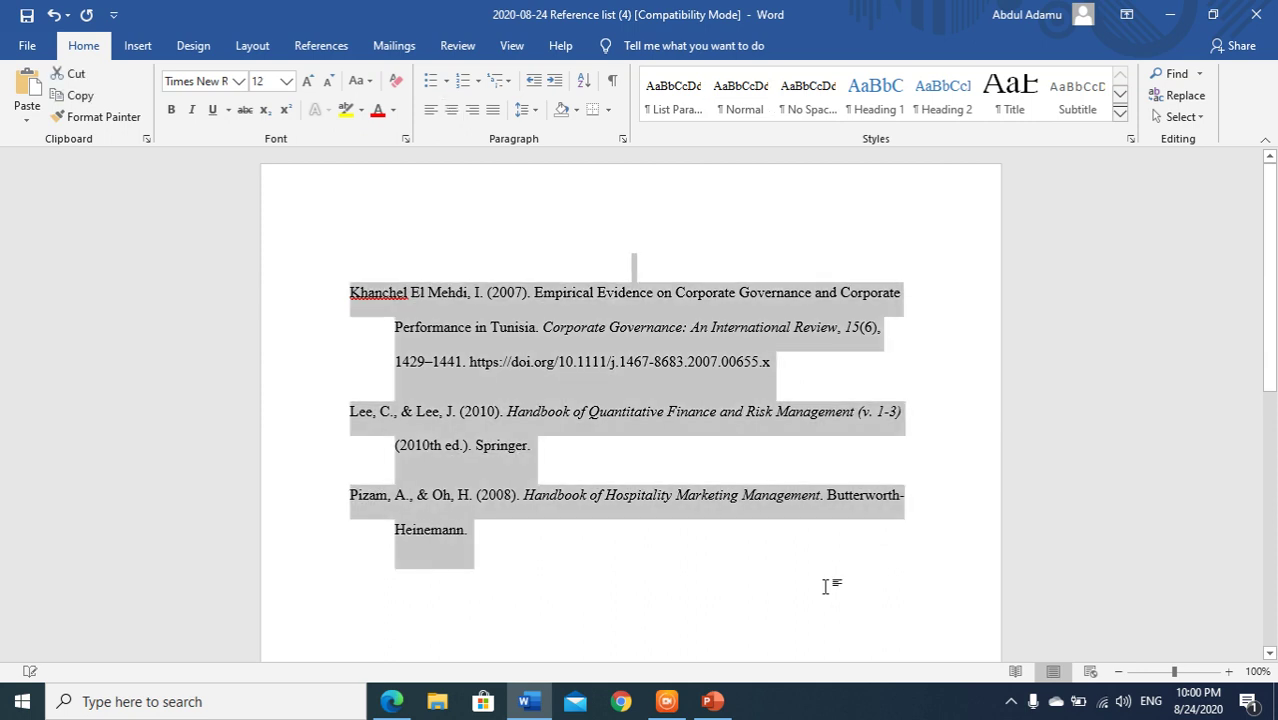
{"action": "key", "text": "ctrl+j"}
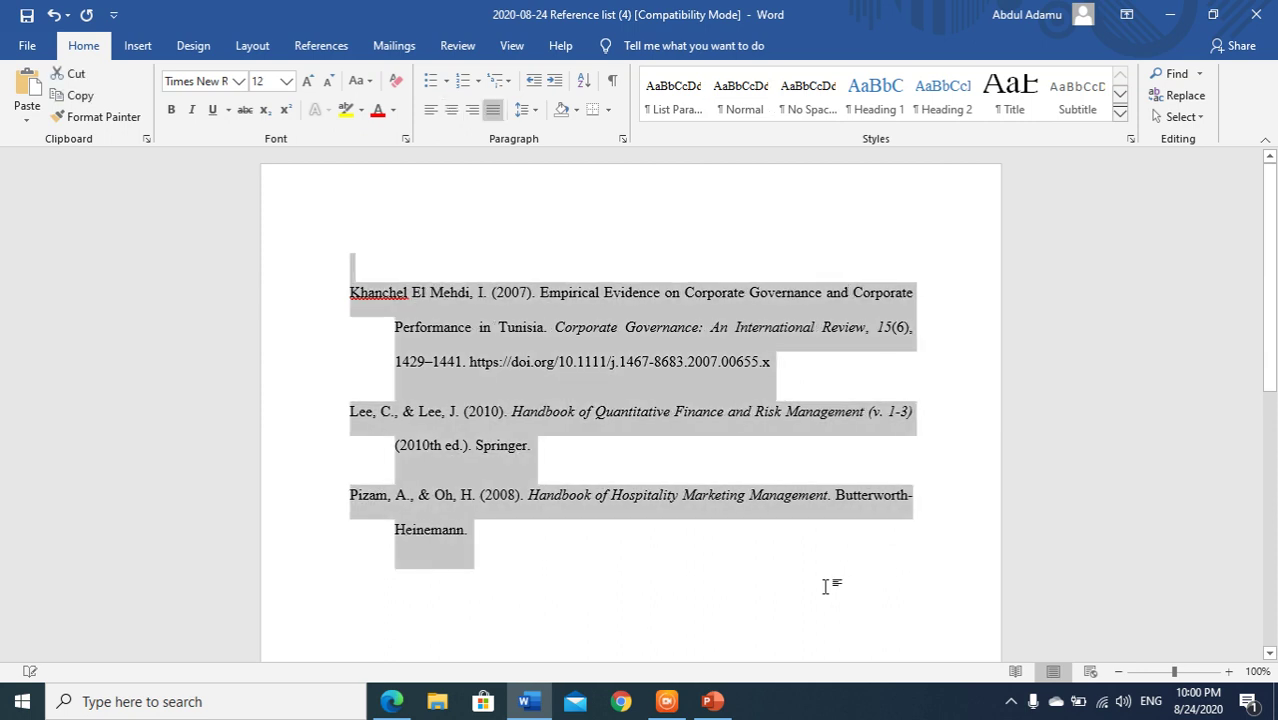
{"action": "left_click", "coordinate": [705, 600]}
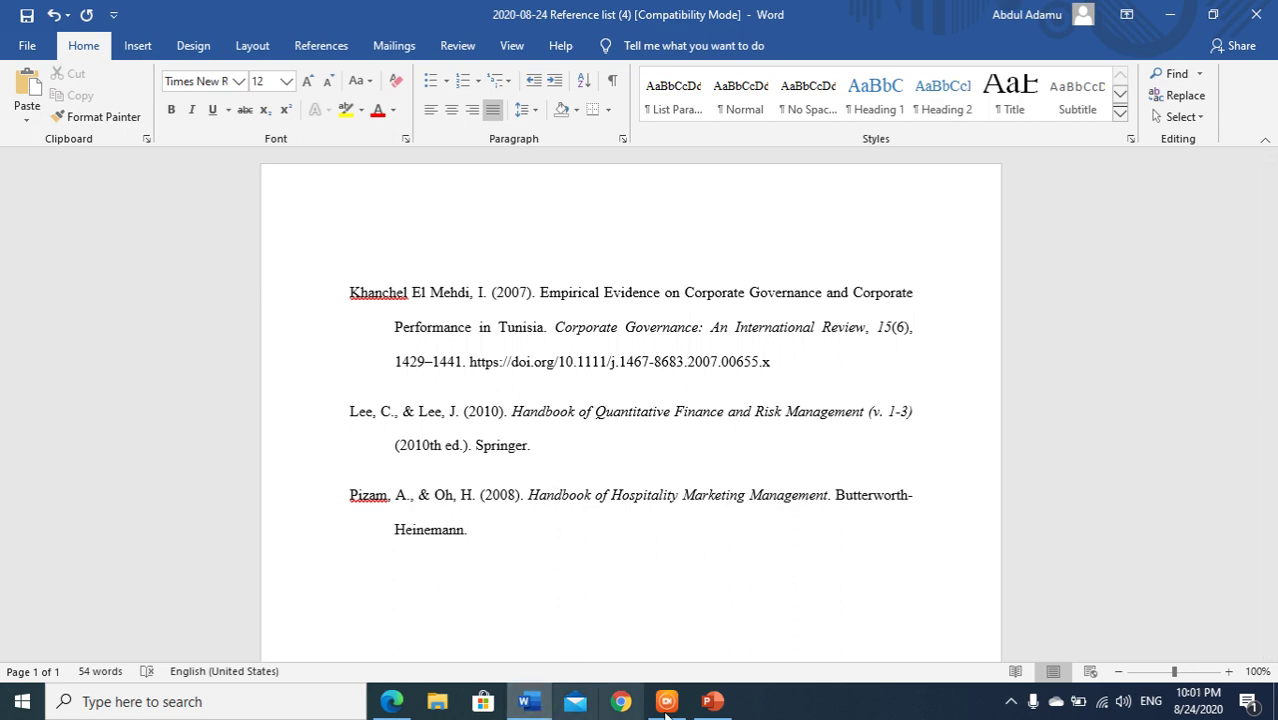
{"action": "left_click", "coordinate": [712, 701]}
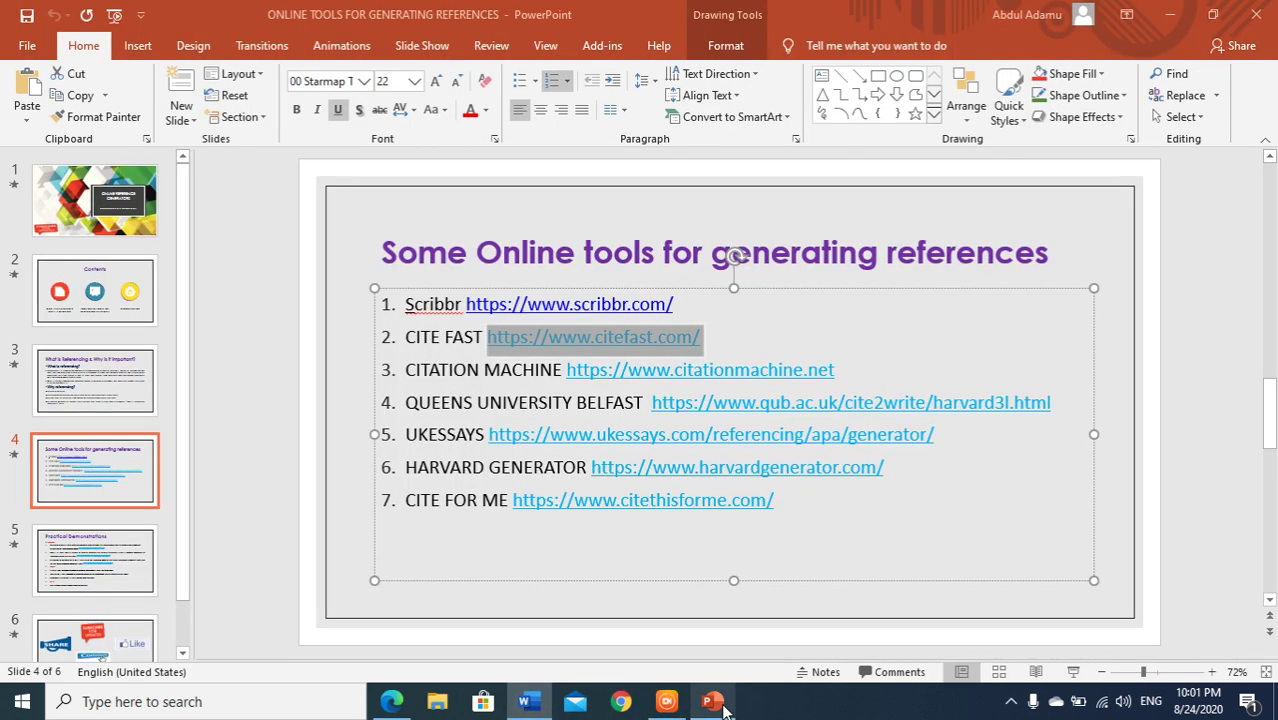
{"action": "left_click", "coordinate": [391, 701]}
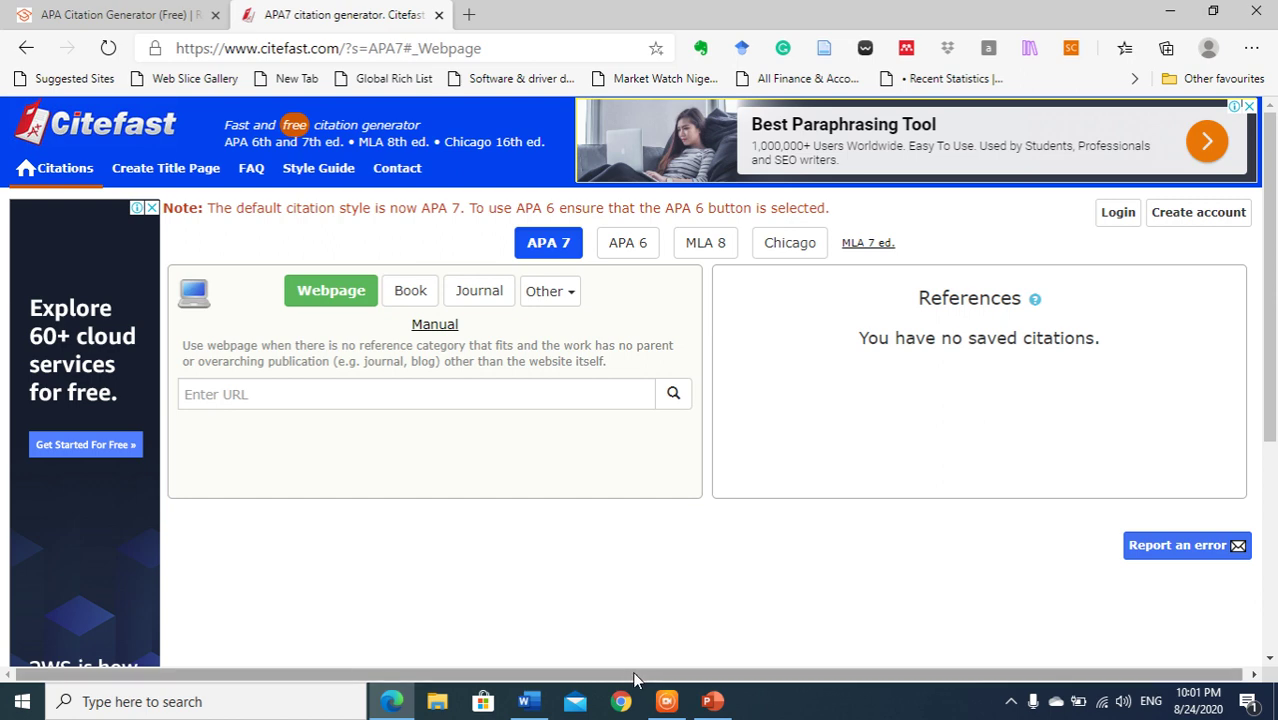
{"action": "left_click", "coordinate": [712, 701]}
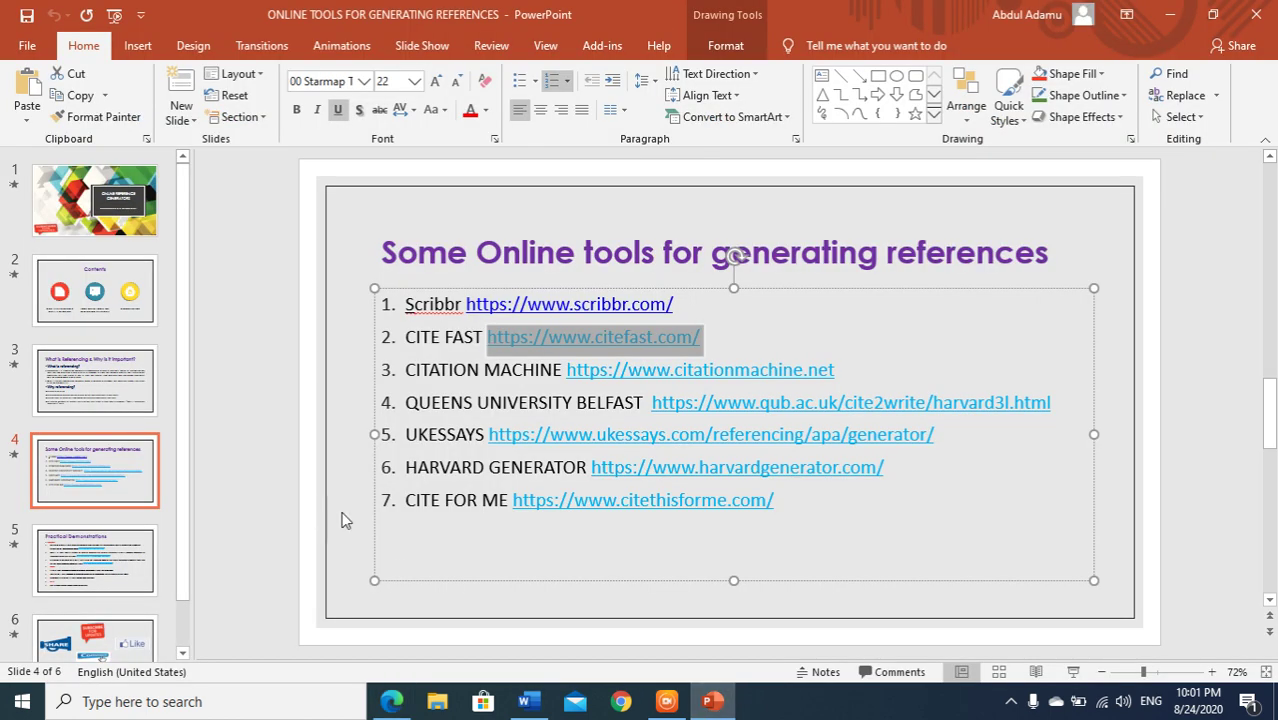
{"action": "left_click", "coordinate": [344, 519]}
{"action": "scroll", "coordinate": [343, 519], "scroll_direction": "down", "scroll_amount": 2}
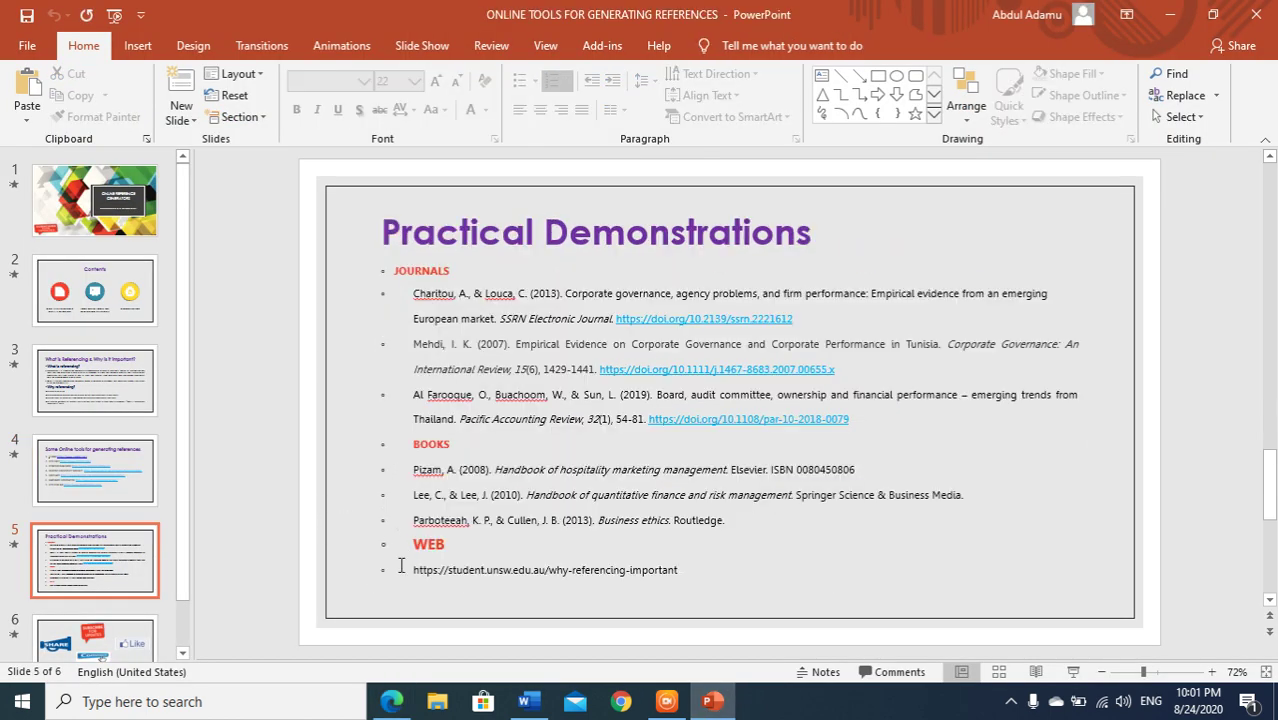
{"action": "left_click_drag", "start_coordinate": [413, 571], "coordinate": [644, 572]}
{"action": "key", "text": "ctrl+c"}
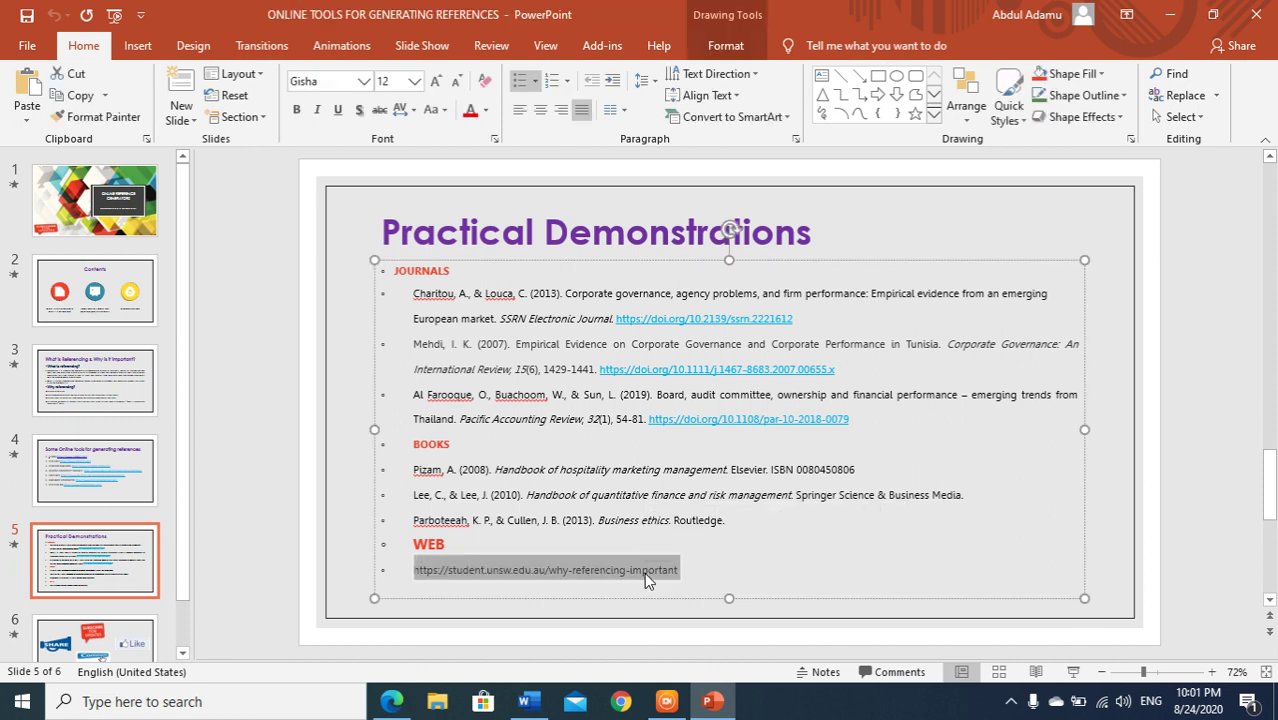
Step: Switch to the browser, generate an APA 7 webpage citation in Citefast from the copied address, and save it
{"action": "left_click", "coordinate": [391, 701]}
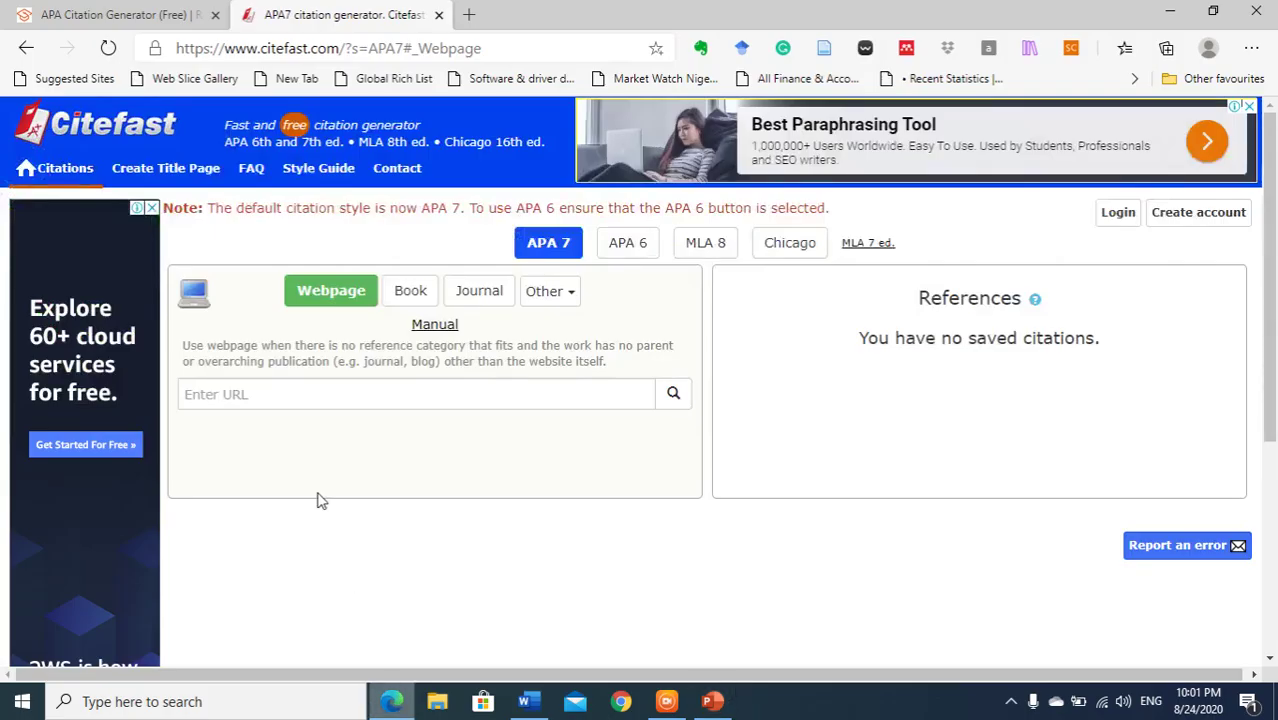
{"action": "left_click", "coordinate": [288, 395]}
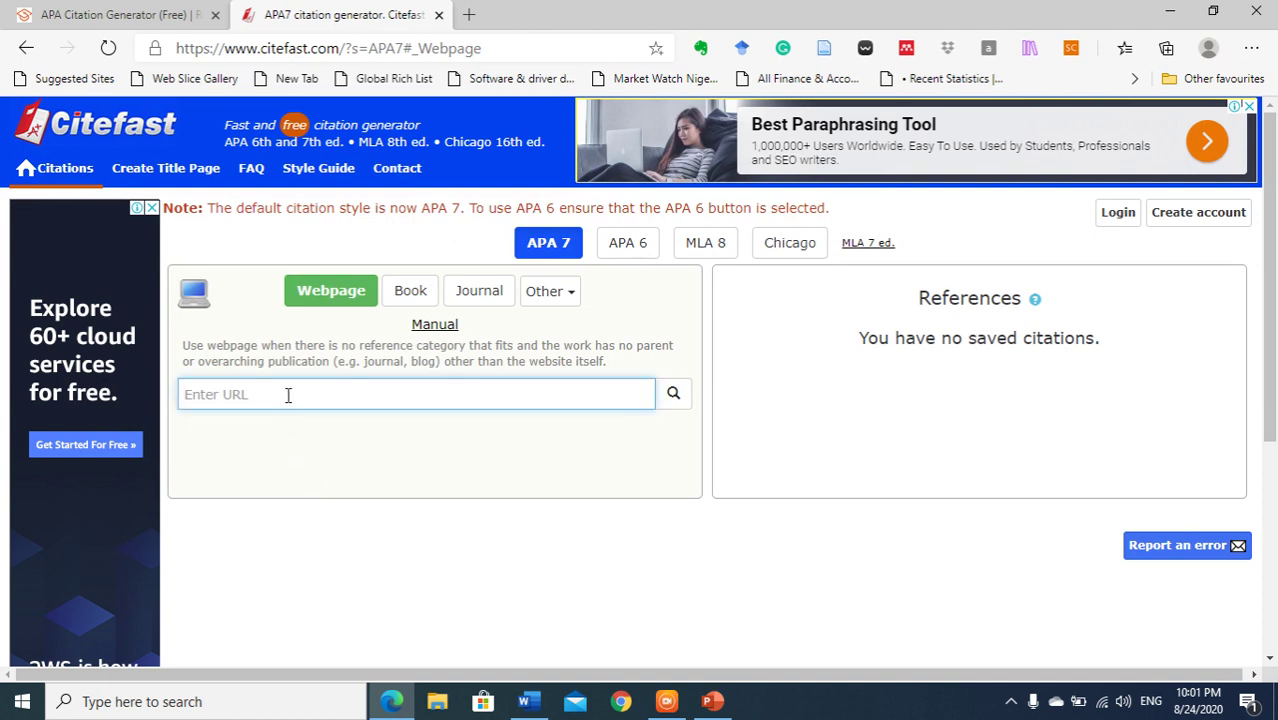
{"action": "key", "text": "ctrl+v"}
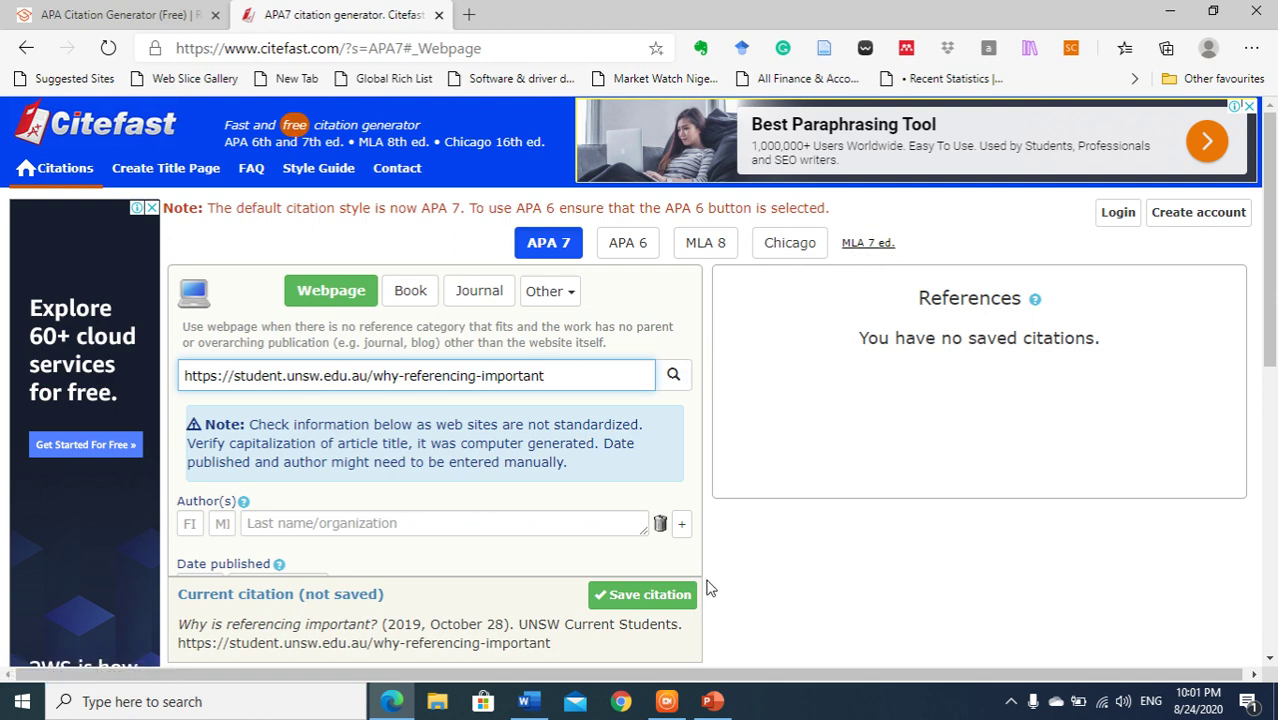
{"action": "left_click", "coordinate": [630, 600]}
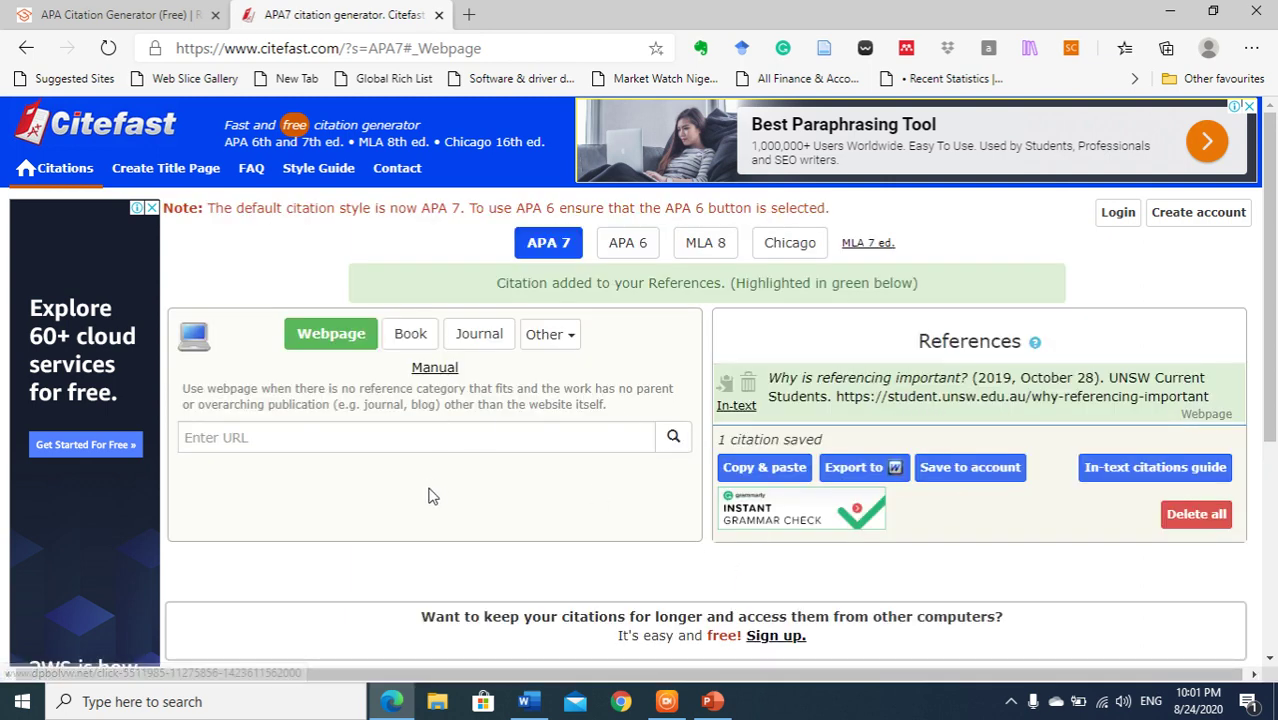
Step: Set the Citefast source type to Book and copy the title Handbook of hospitality marketing management from the PowerPoint slide
{"action": "left_click", "coordinate": [418, 340]}
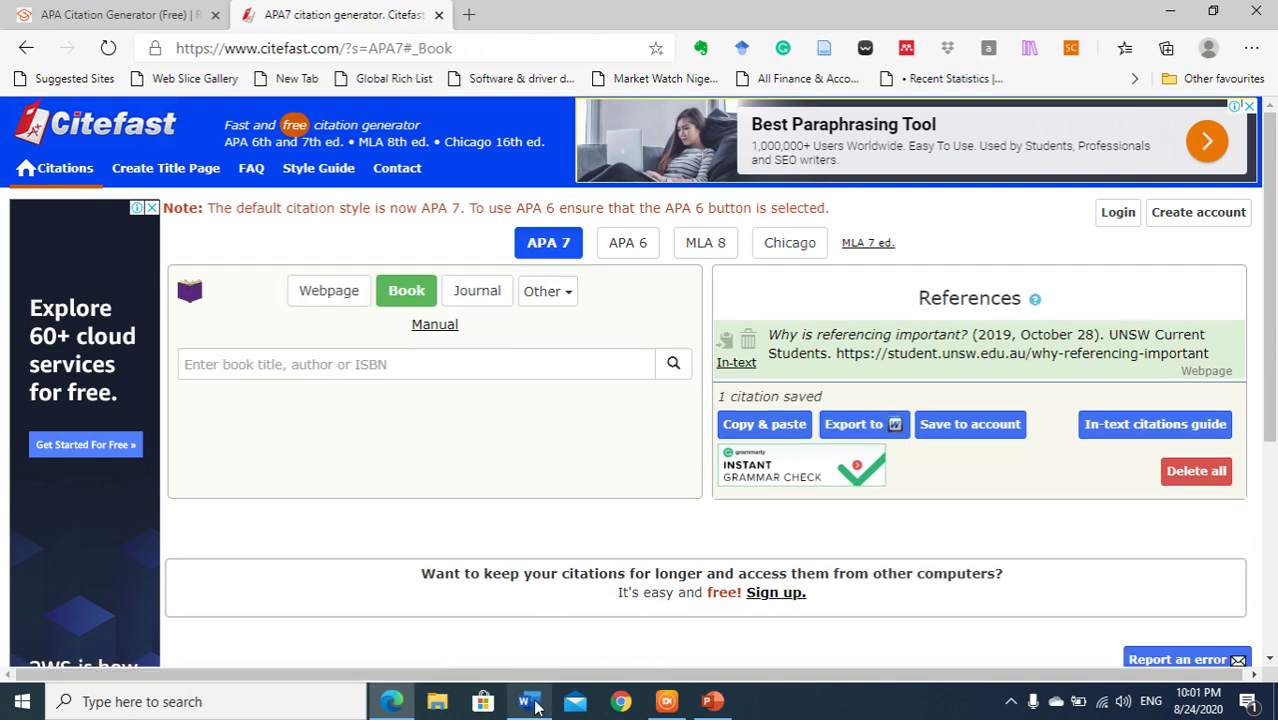
{"action": "left_click", "coordinate": [711, 702]}
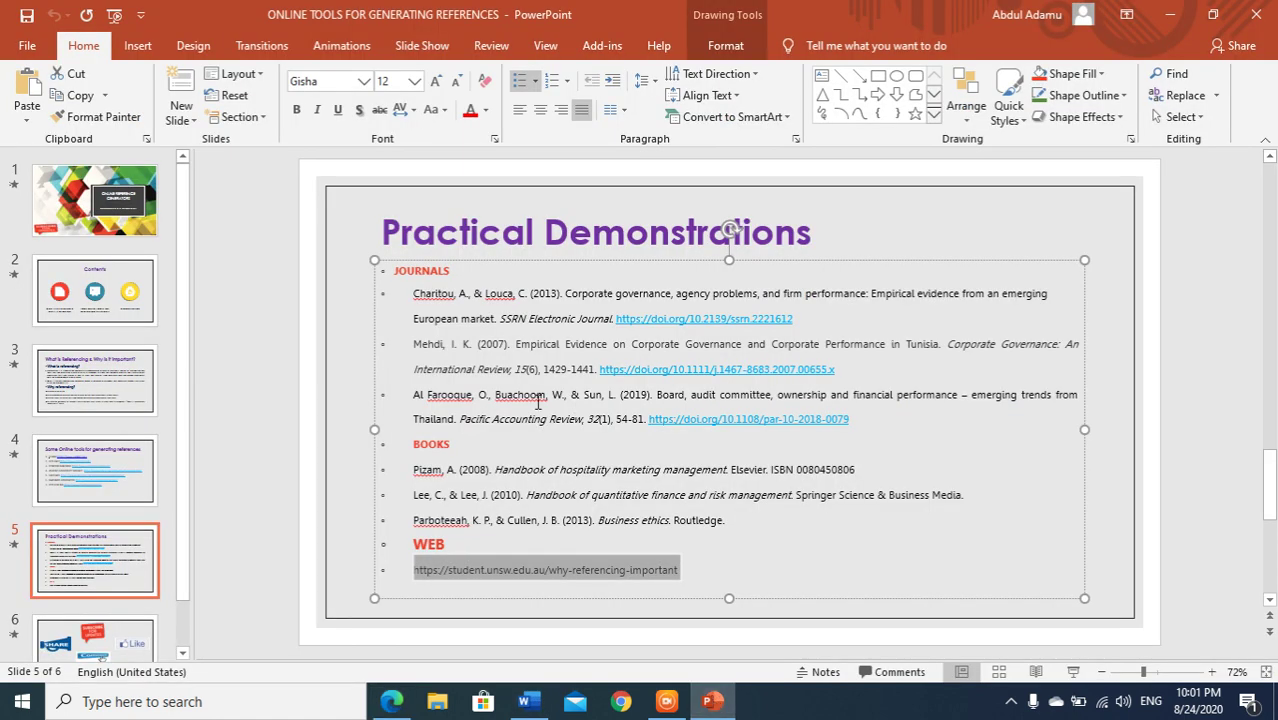
{"action": "left_click", "coordinate": [496, 470]}
{"action": "left_click_drag", "start_coordinate": [496, 470], "coordinate": [728, 466]}
{"action": "key", "text": "ctrl+c"}
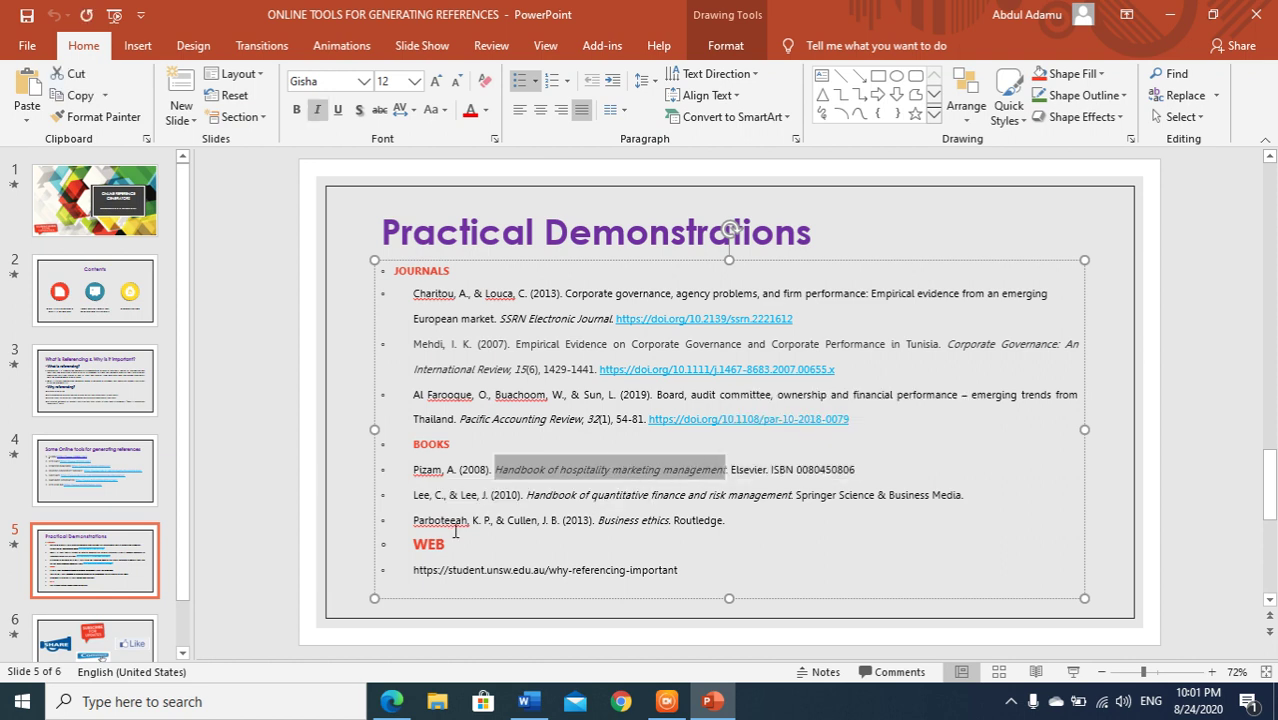
Step: Switch to the browser, search Citefast for the book Handbook of hospitality marketing management, and look through the results
{"action": "left_click", "coordinate": [394, 703]}
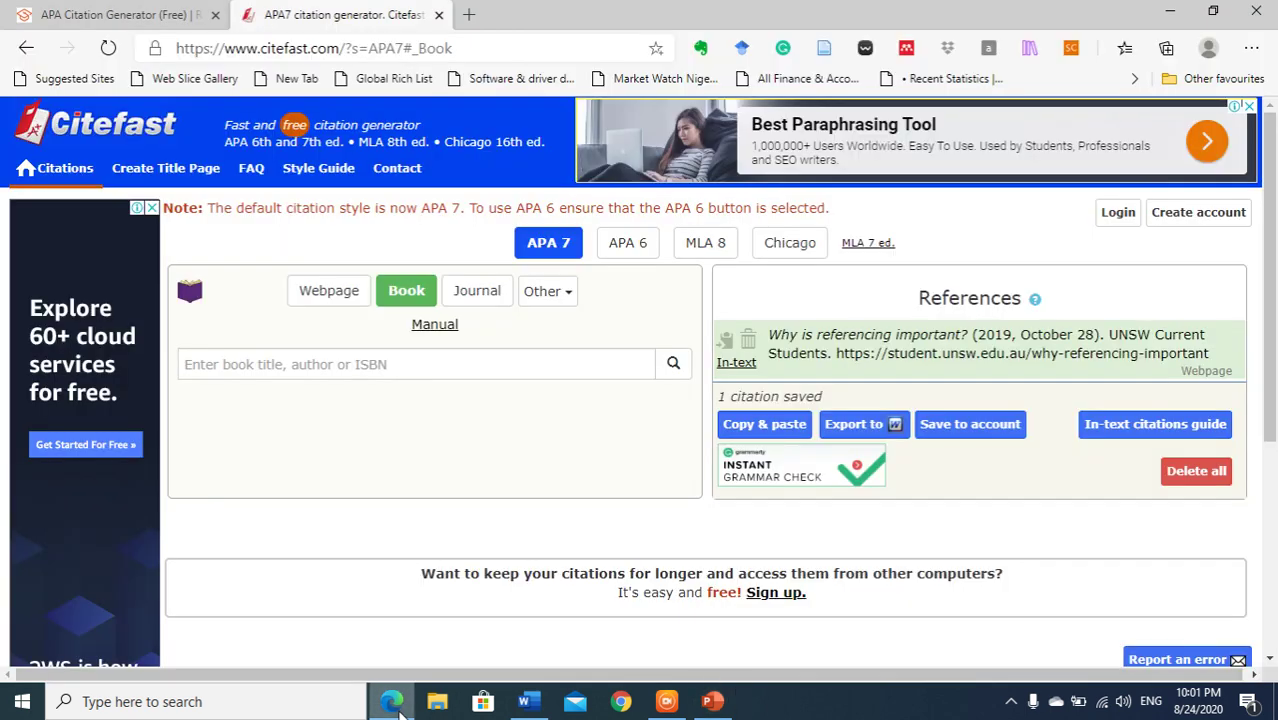
{"action": "left_click", "coordinate": [387, 371]}
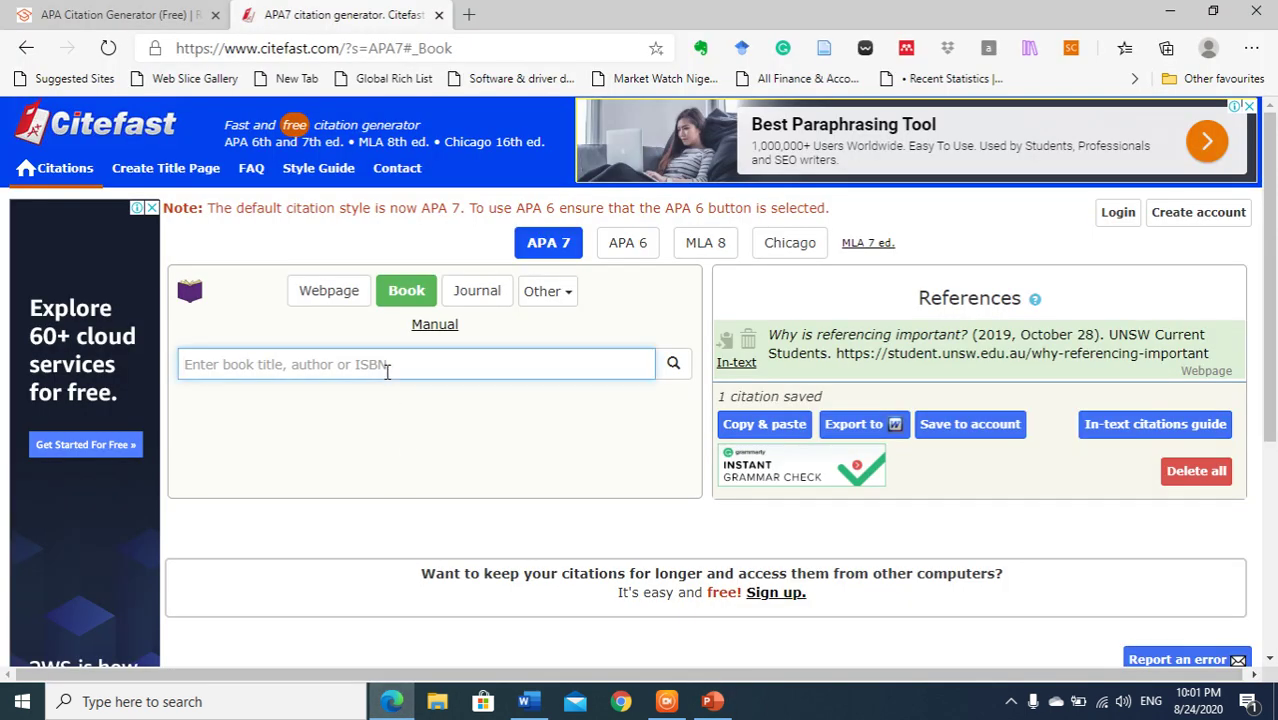
{"action": "key", "text": "ctrl+v"}
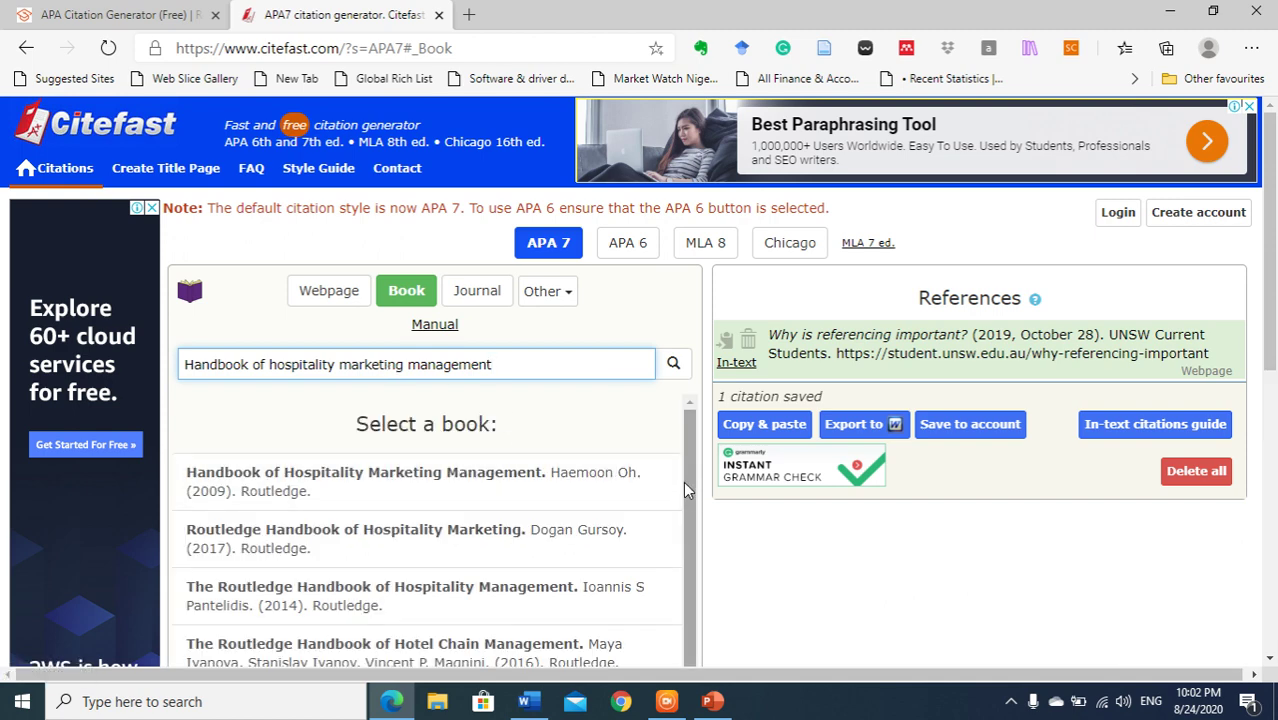
{"action": "left_click_drag", "start_coordinate": [696, 492], "coordinate": [692, 608]}
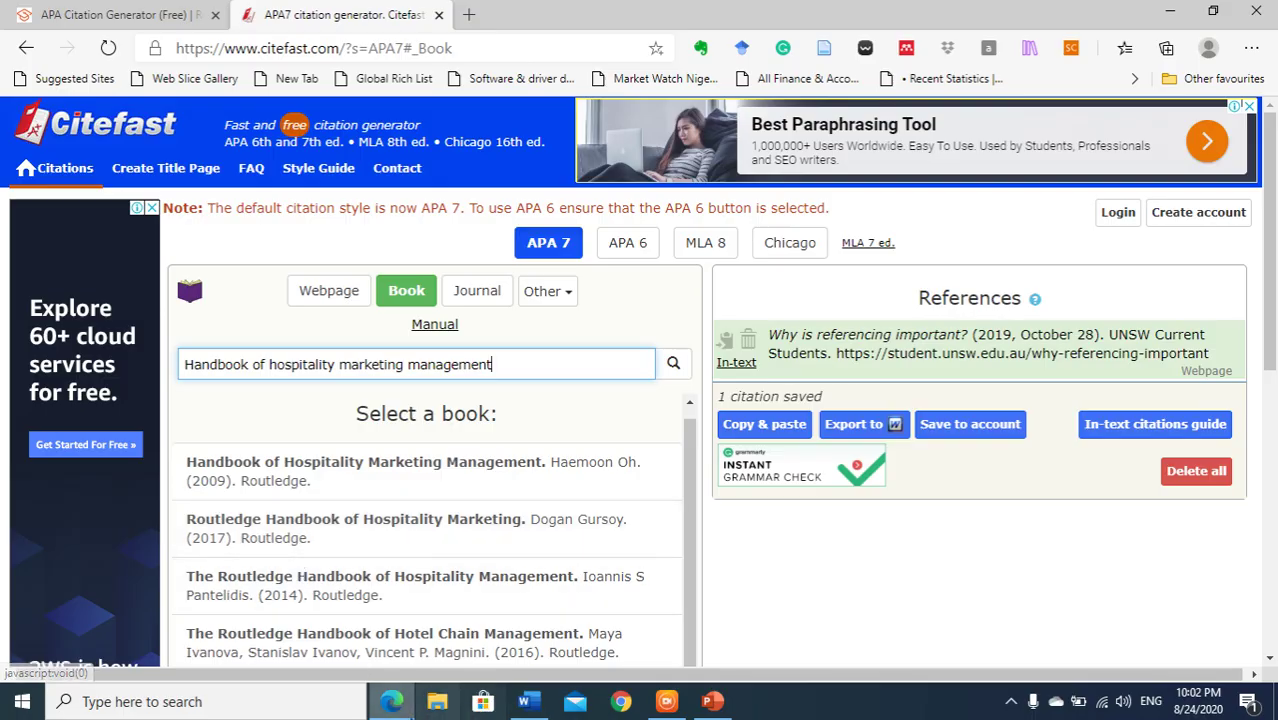
{"action": "left_click", "coordinate": [405, 708]}
{"action": "left_click", "coordinate": [392, 703]}
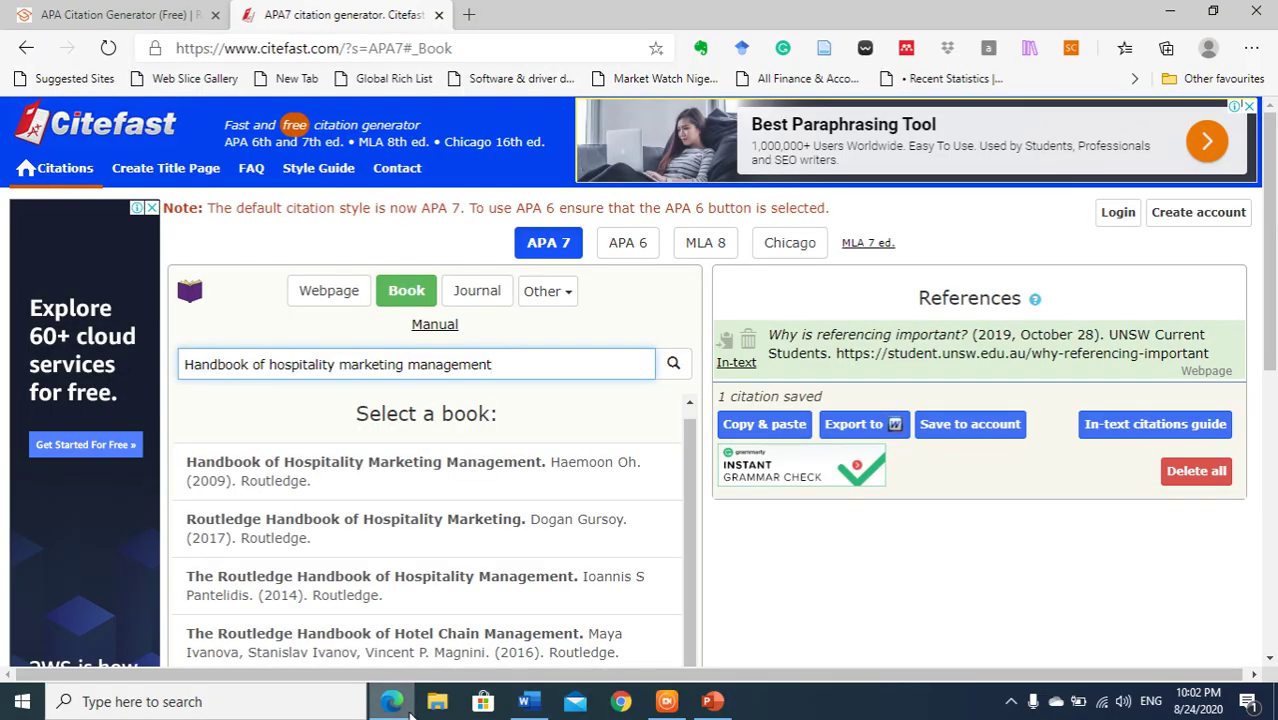
{"action": "left_click", "coordinate": [405, 706]}
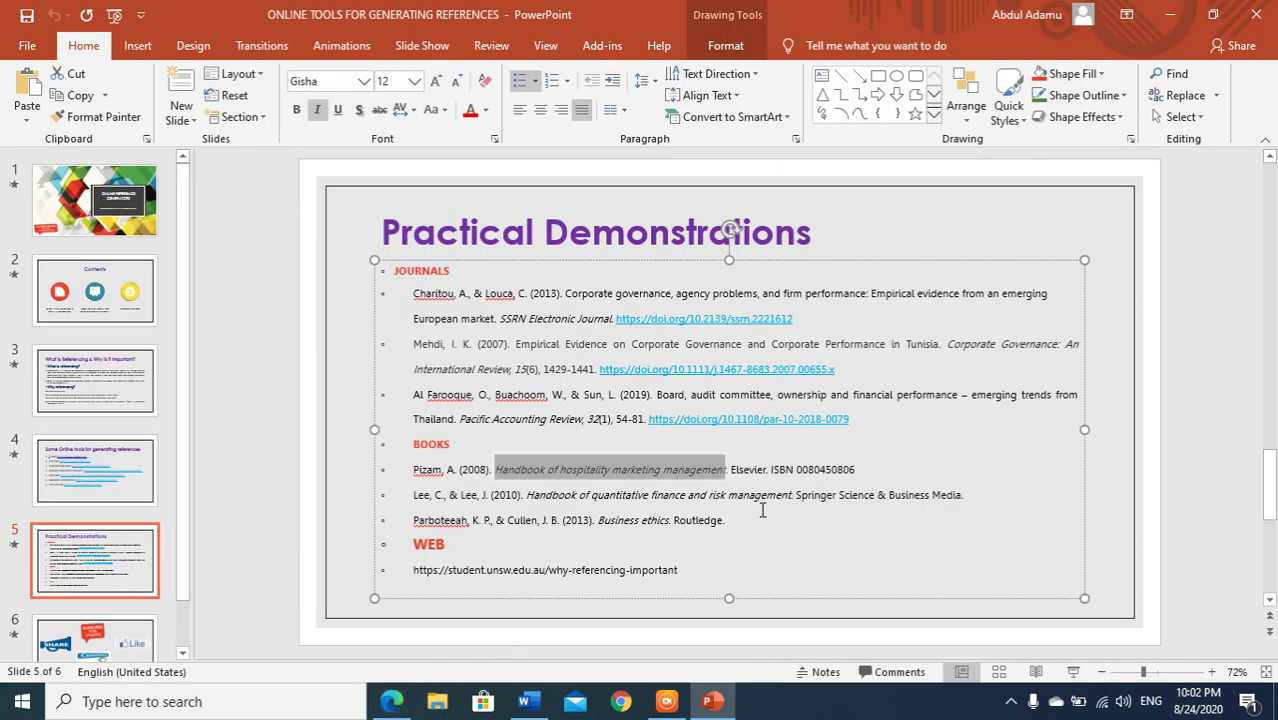
{"action": "left_click_drag", "start_coordinate": [798, 470], "coordinate": [855, 470]}
{"action": "key", "text": "ctrl+c"}
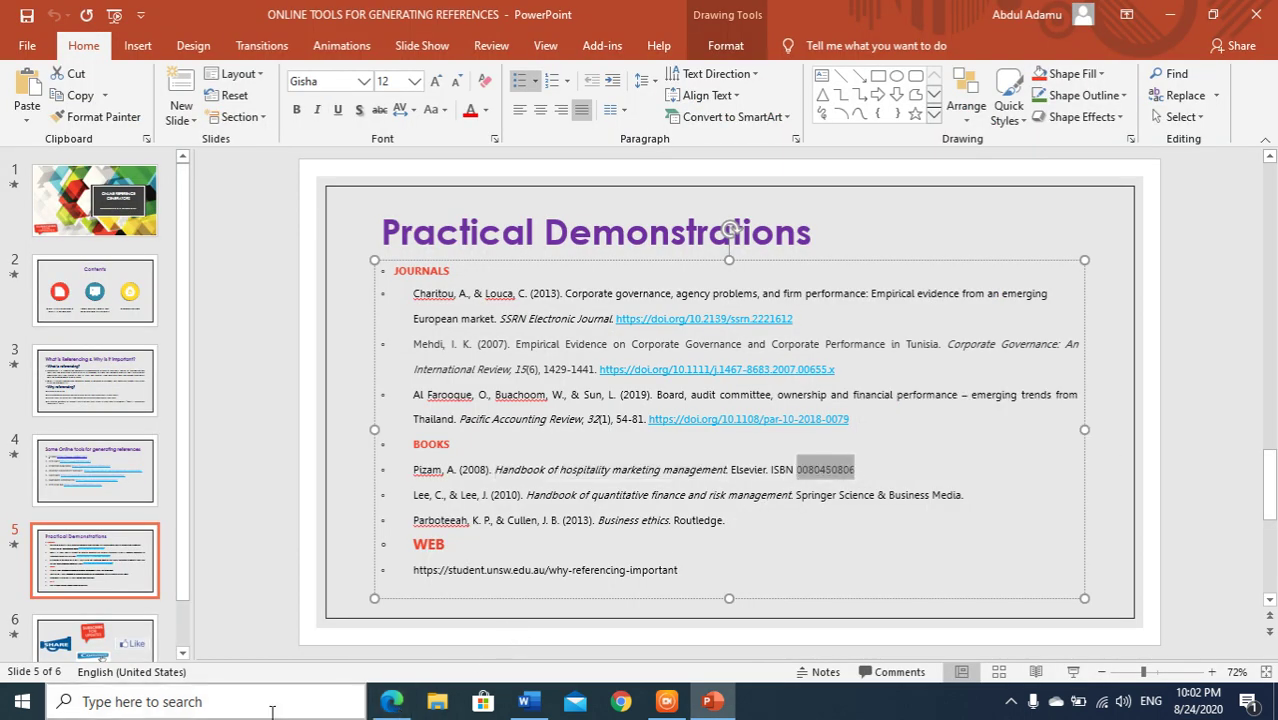
{"action": "left_click", "coordinate": [392, 703]}
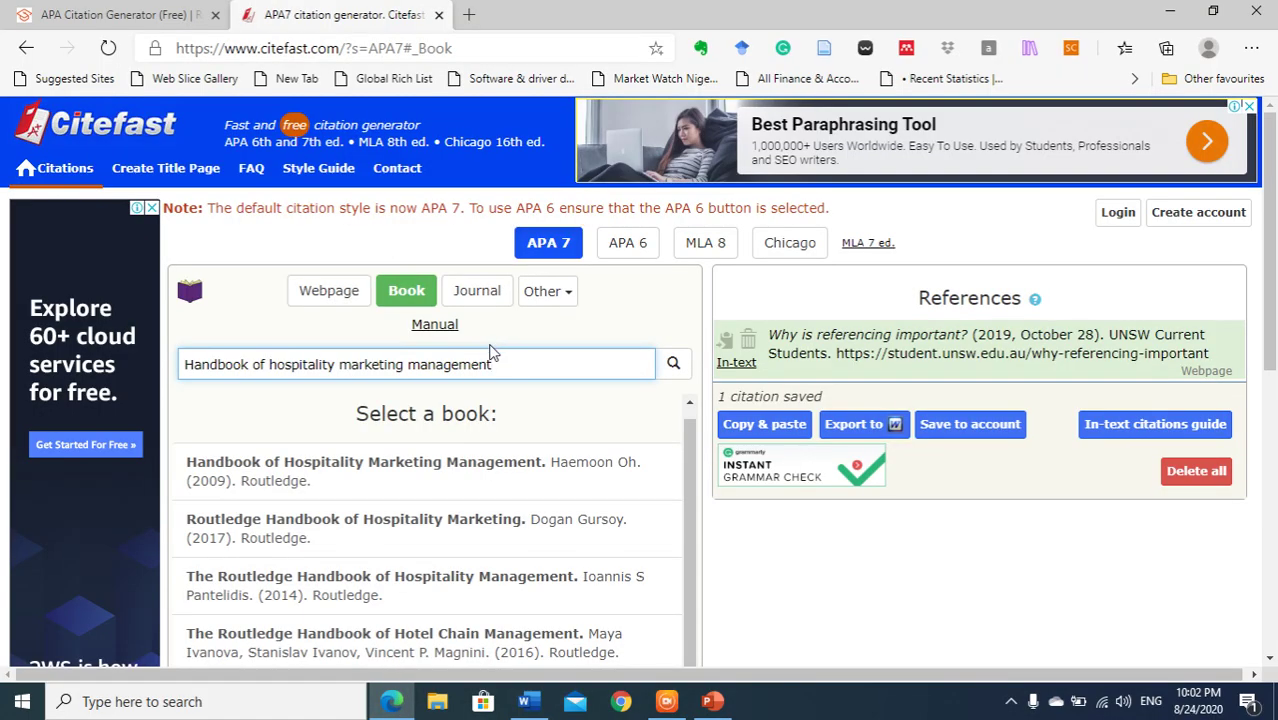
{"action": "triple_click", "coordinate": [497, 365]}
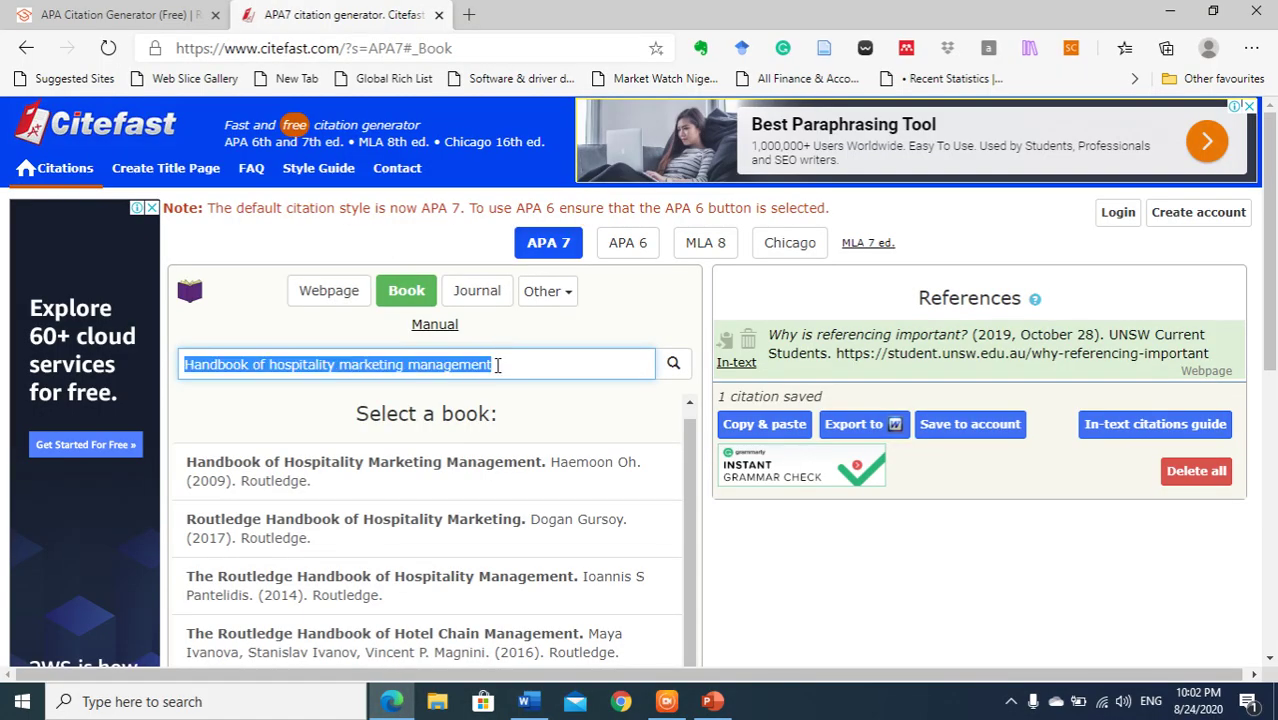
{"action": "key", "text": "ctrl+v"}
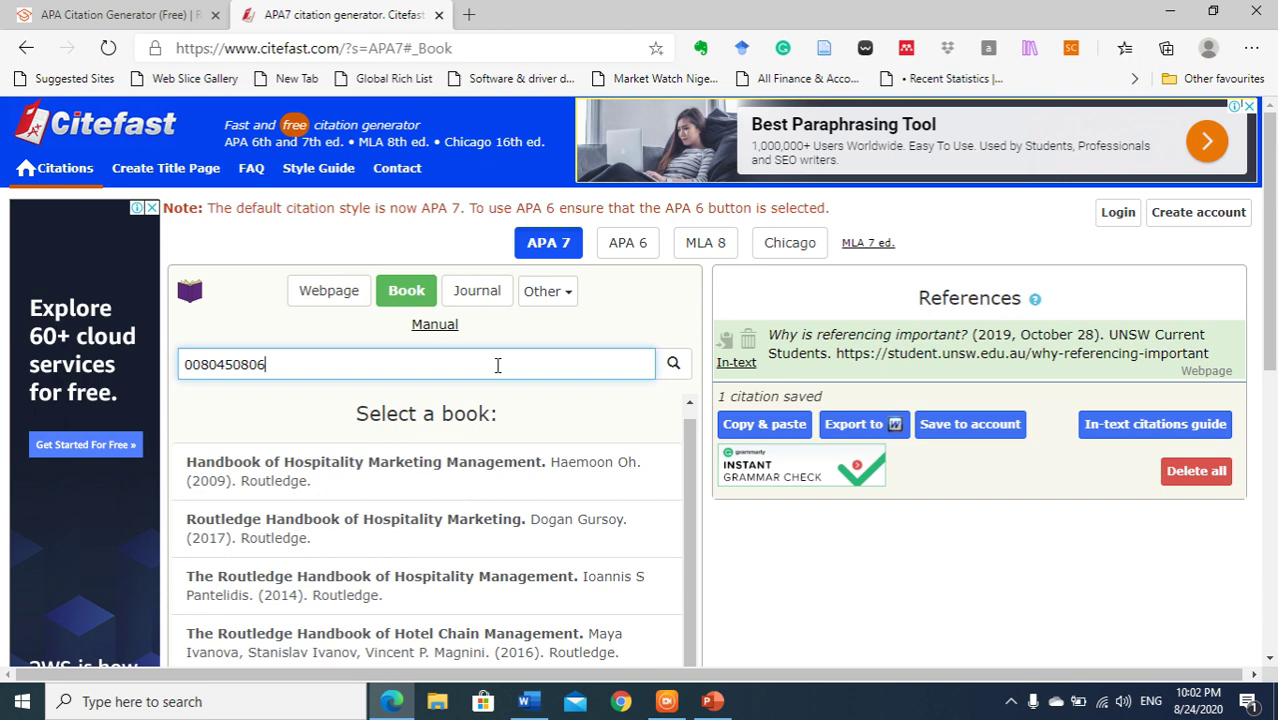
{"action": "key", "text": "Return"}
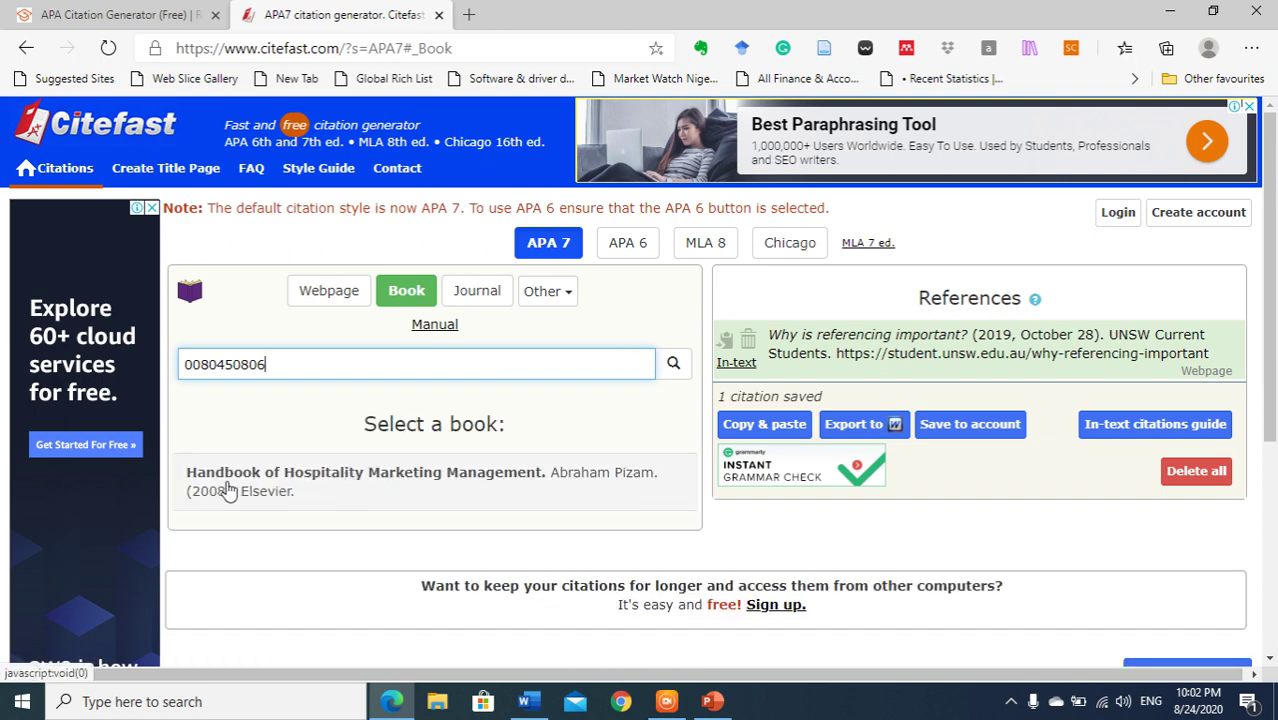
{"action": "left_click", "coordinate": [286, 484]}
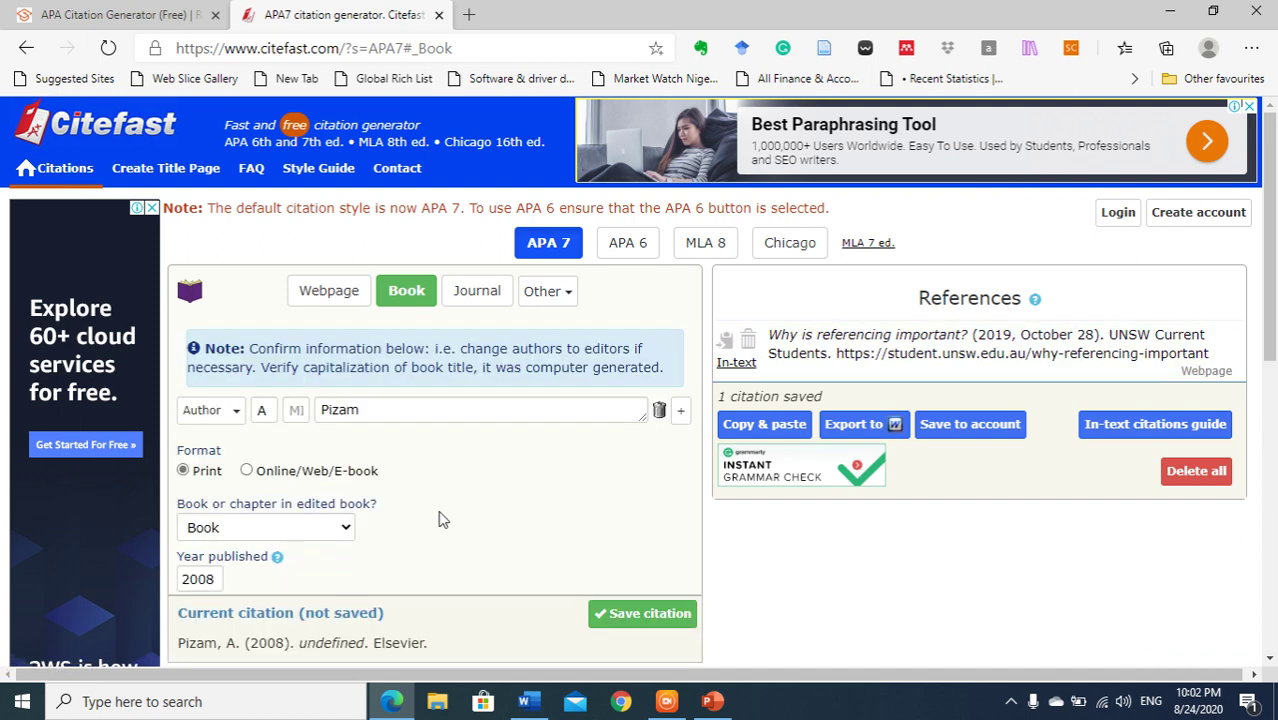
{"action": "left_click", "coordinate": [678, 620]}
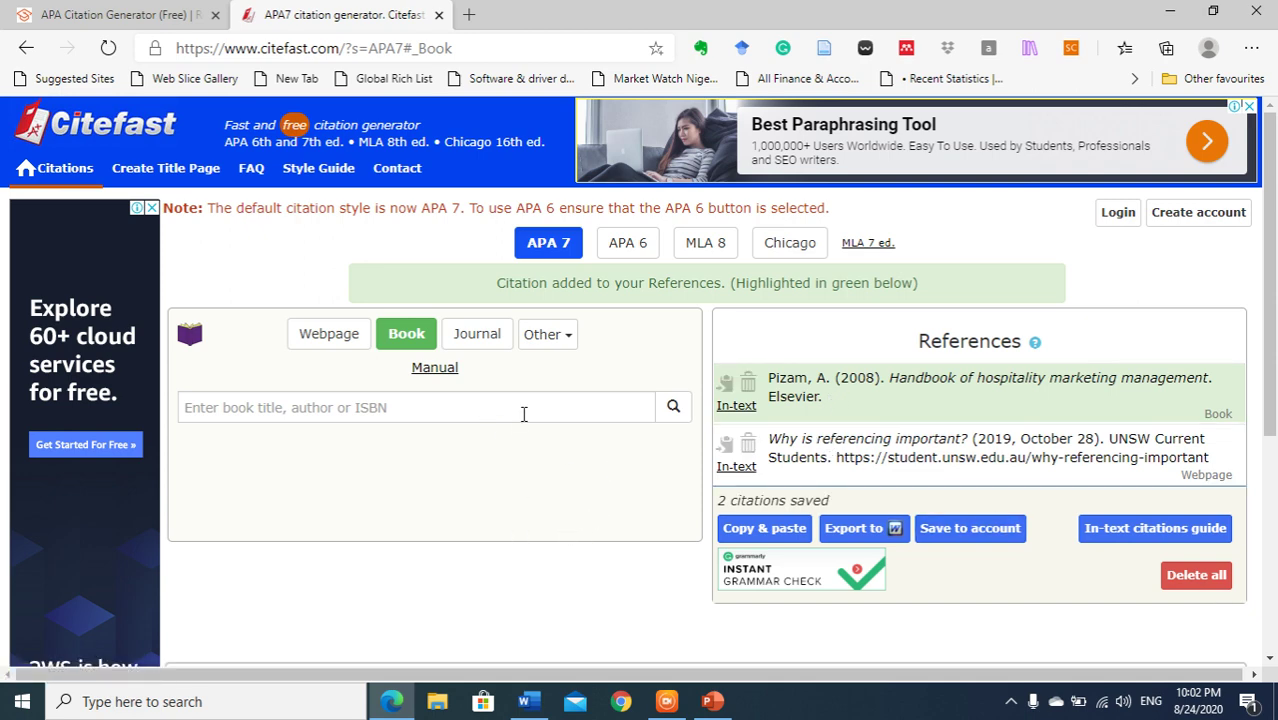
Step: Set the source type to Journal and copy the article title "Board, audit committee, ownership and financial performance – emerging trends from Thailand" from the PowerPoint slide
{"action": "left_click", "coordinate": [476, 336]}
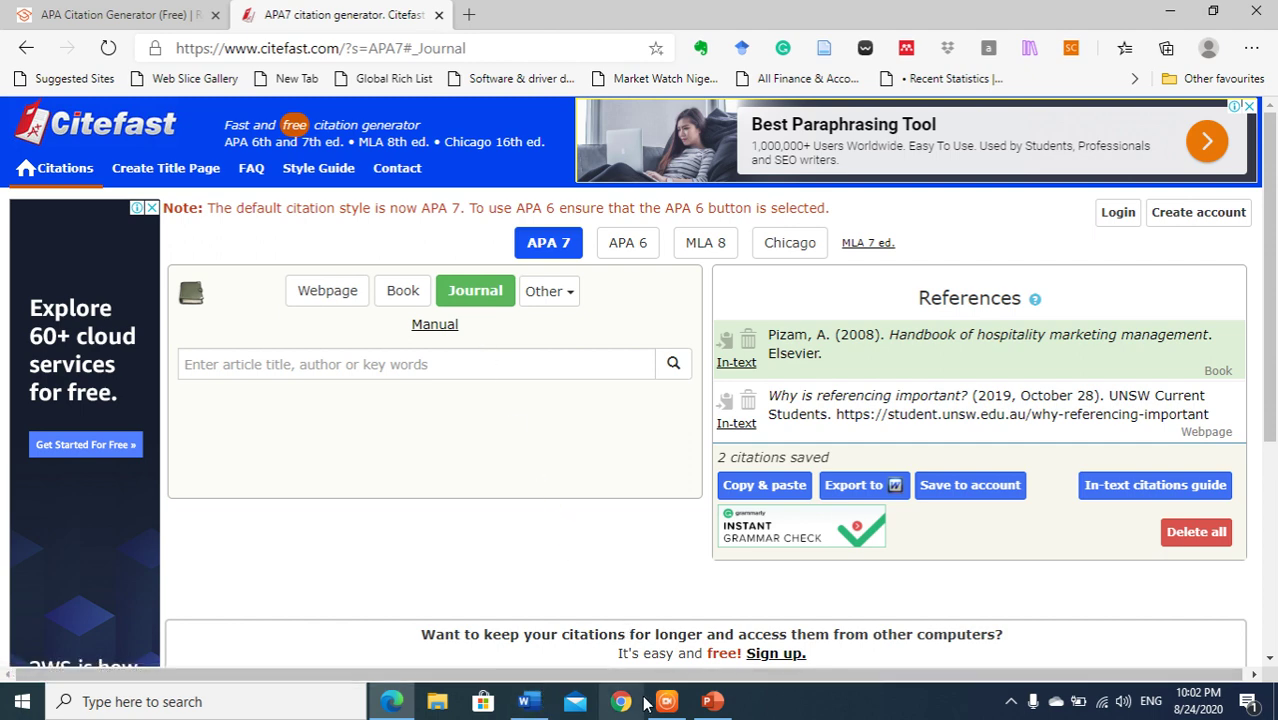
{"action": "left_click", "coordinate": [722, 704]}
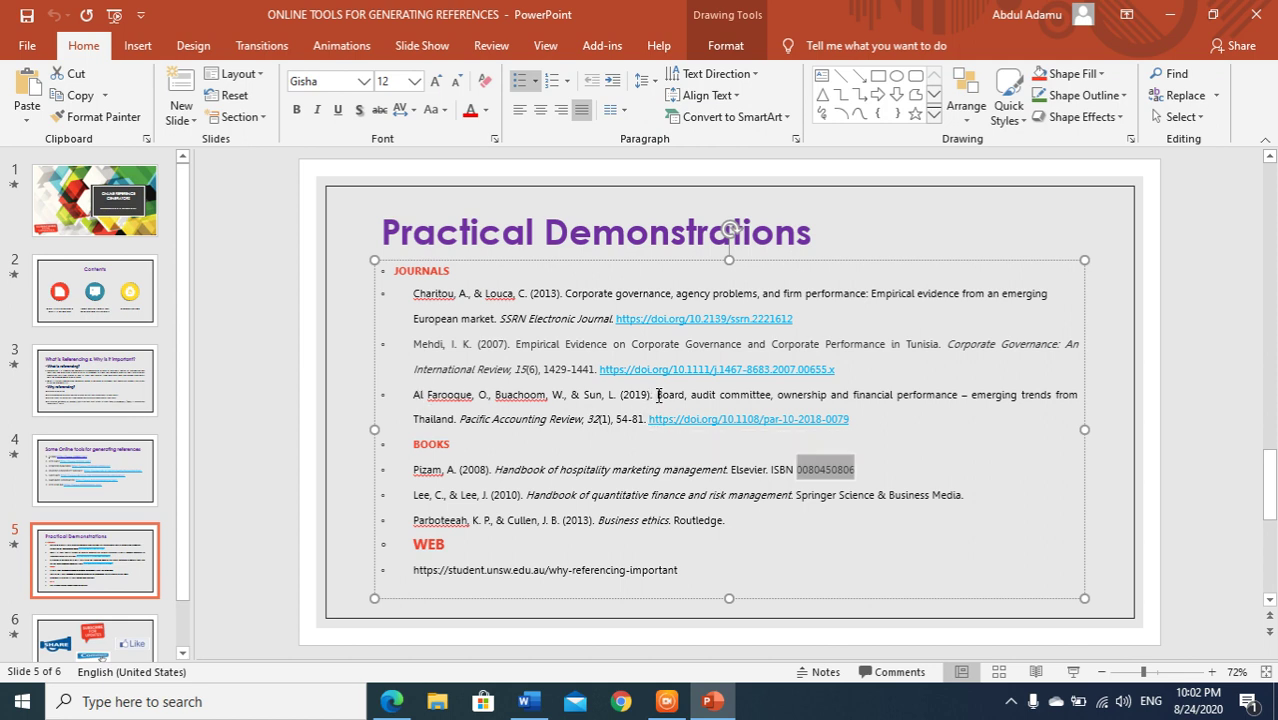
{"action": "left_click_drag", "start_coordinate": [658, 396], "coordinate": [459, 421]}
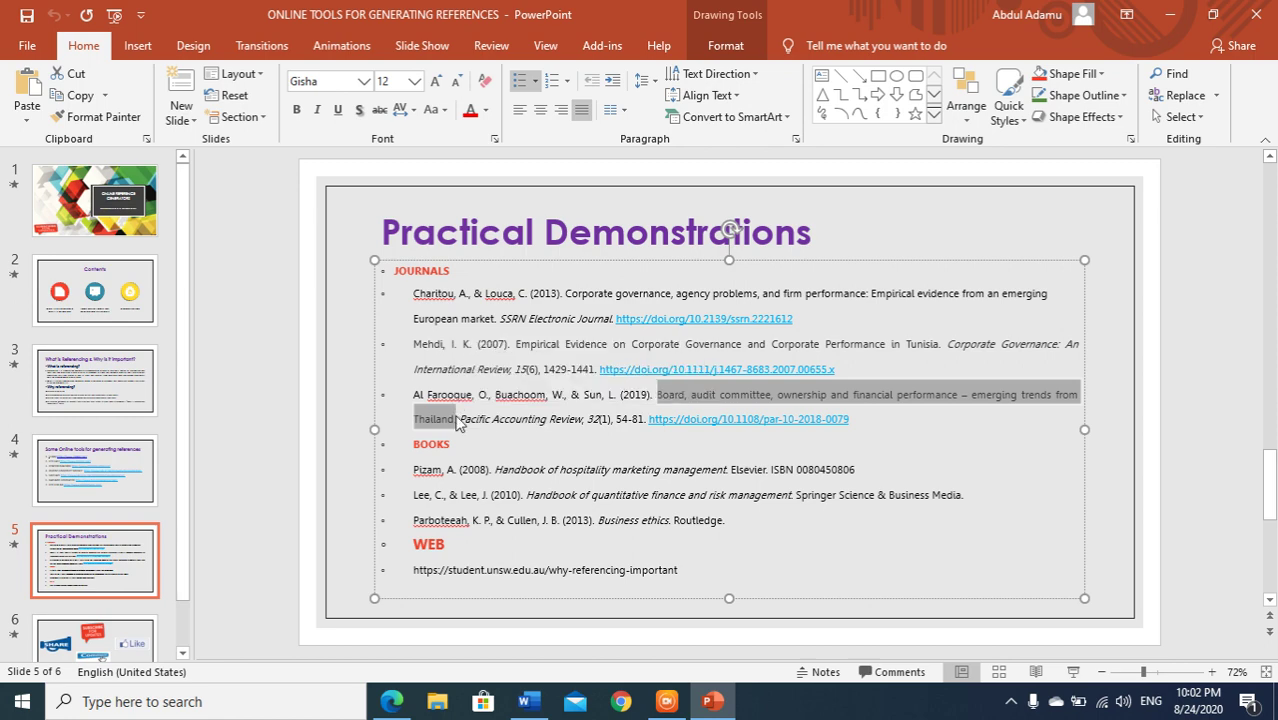
Step: Switch to the browser, search Citefast for the copied article title, and select and save the 2019 Pacific Accounting Review citation
{"action": "left_click", "coordinate": [391, 701]}
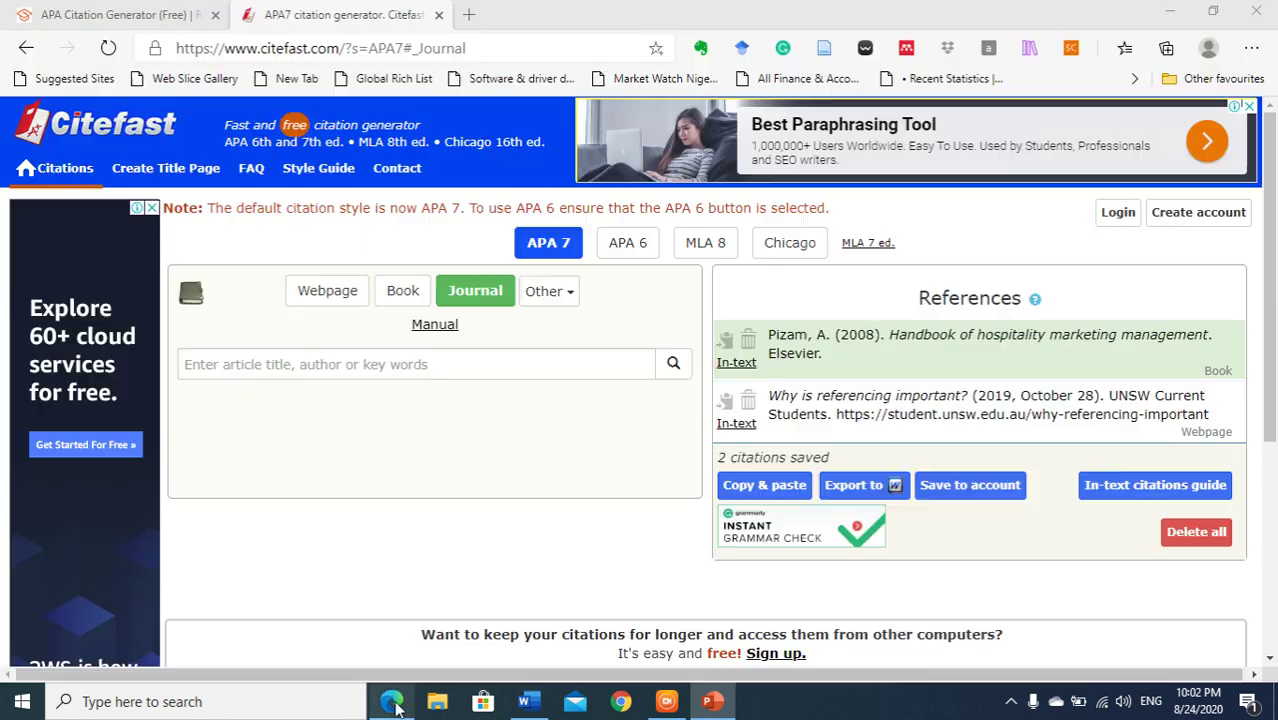
{"action": "left_click", "coordinate": [382, 368]}
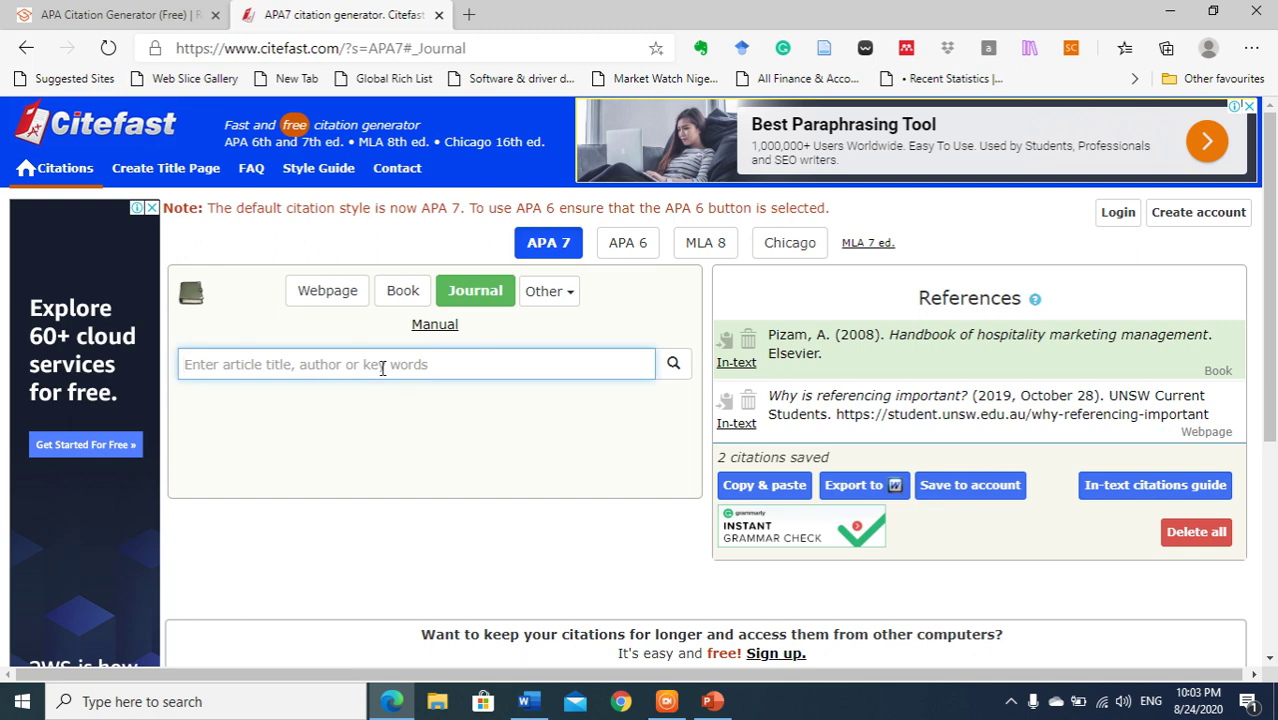
{"action": "key", "text": "ctrl+v"}
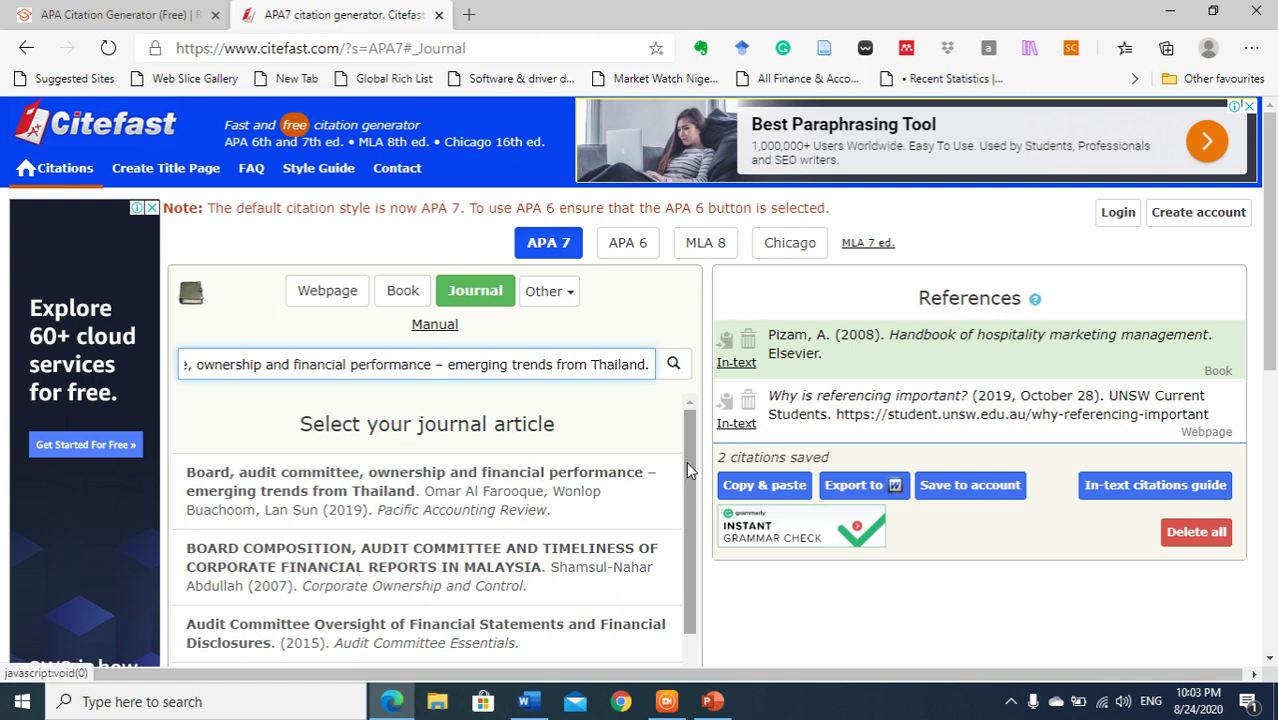
{"action": "left_click_drag", "start_coordinate": [692, 478], "coordinate": [571, 502]}
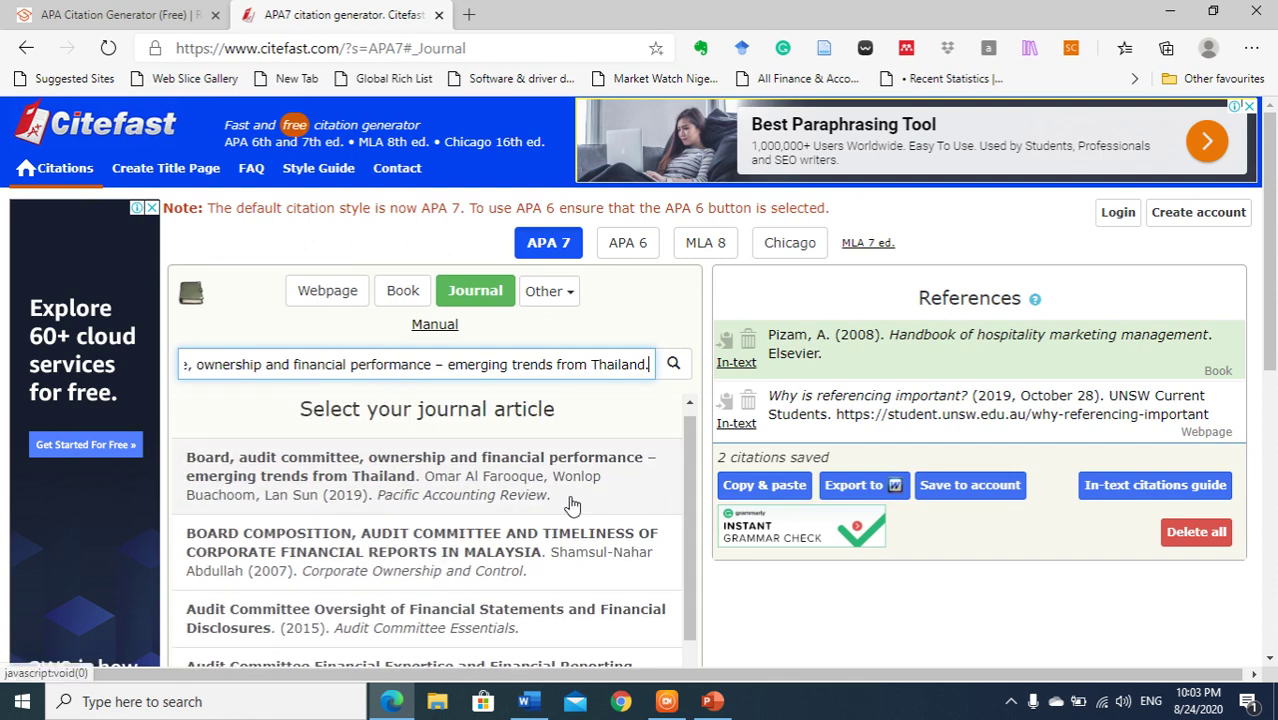
{"action": "left_click", "coordinate": [533, 481]}
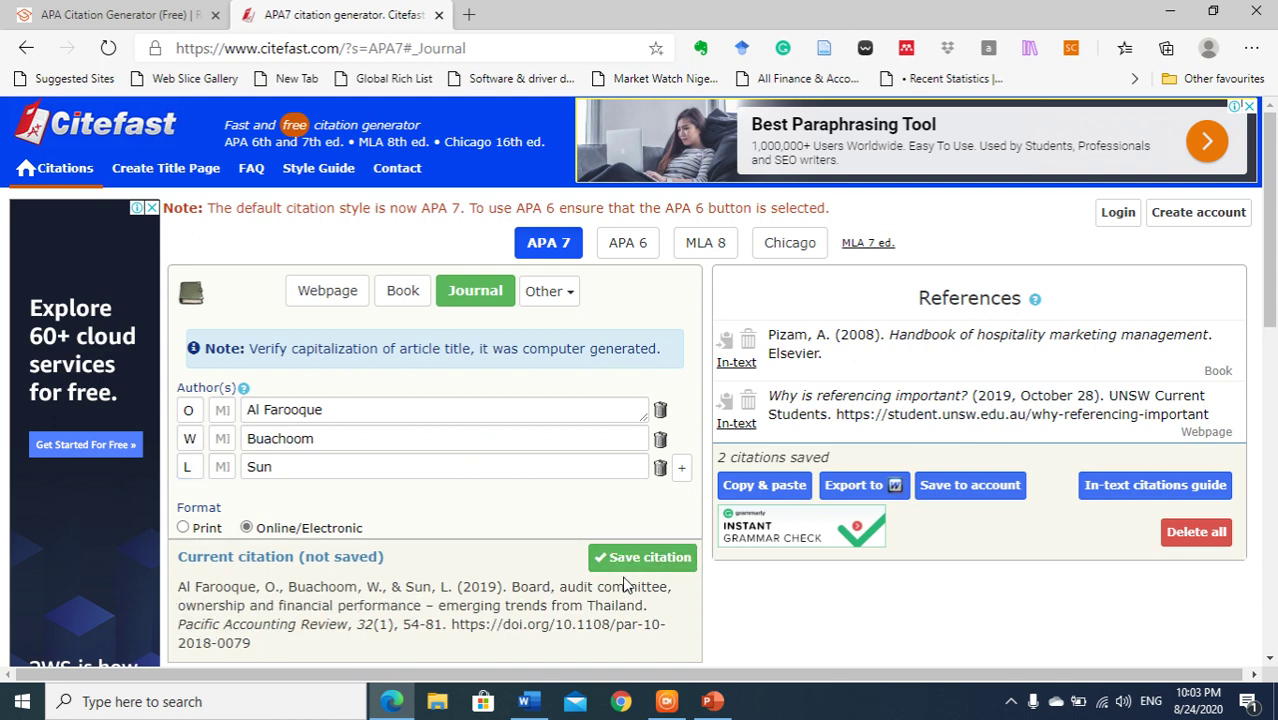
{"action": "left_click", "coordinate": [638, 556]}
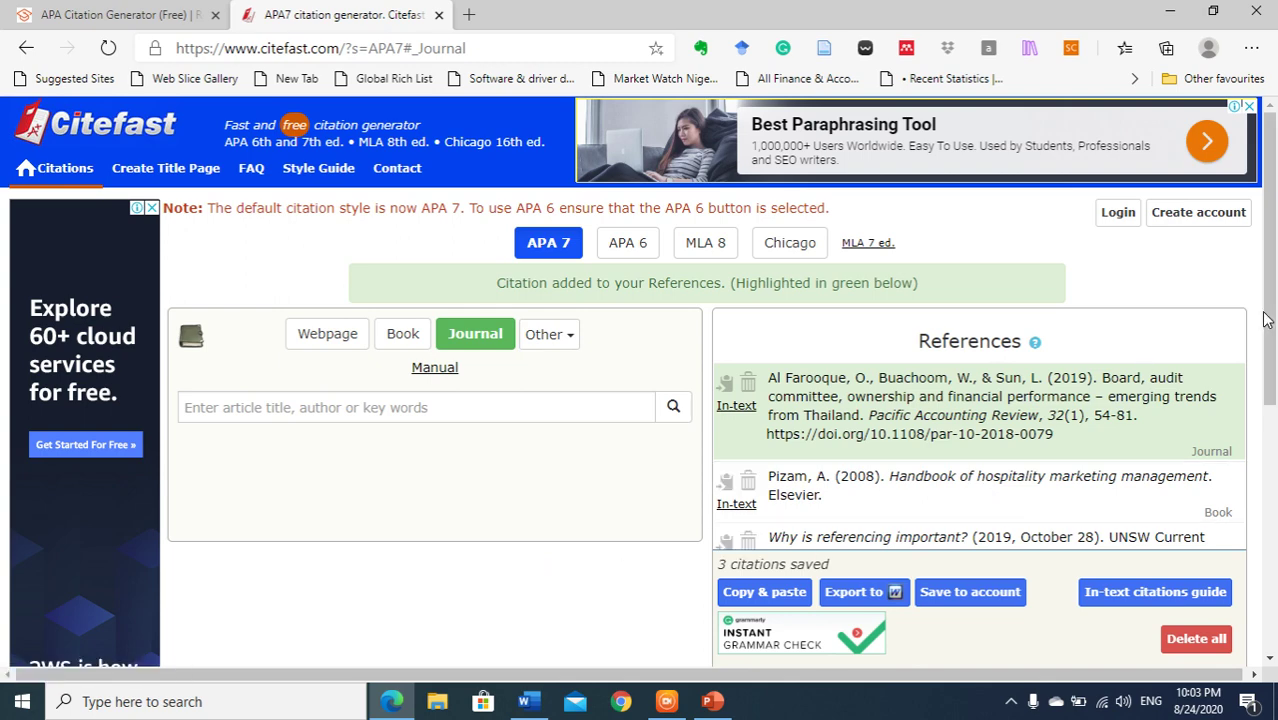
Step: Export the saved Citefast references to Word, then open the downloaded bibliography document and enable editing
{"action": "left_click_drag", "start_coordinate": [1270, 320], "coordinate": [1272, 372]}
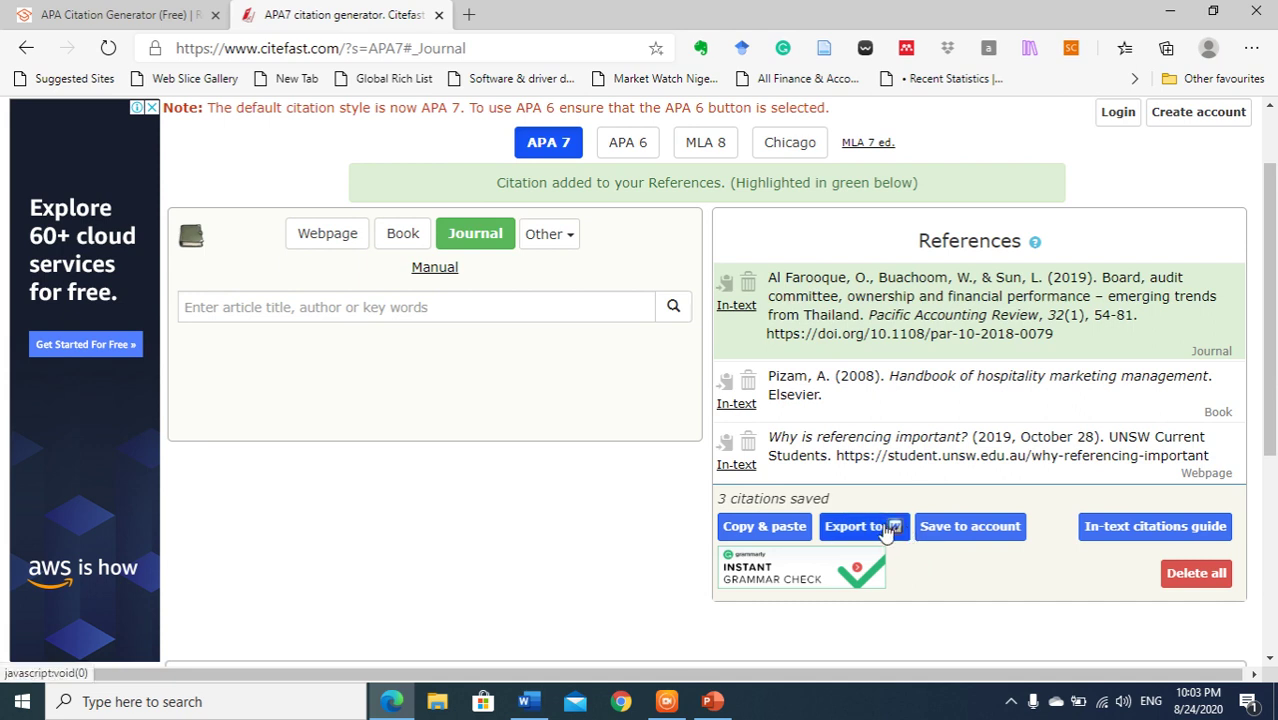
{"action": "left_click", "coordinate": [889, 530]}
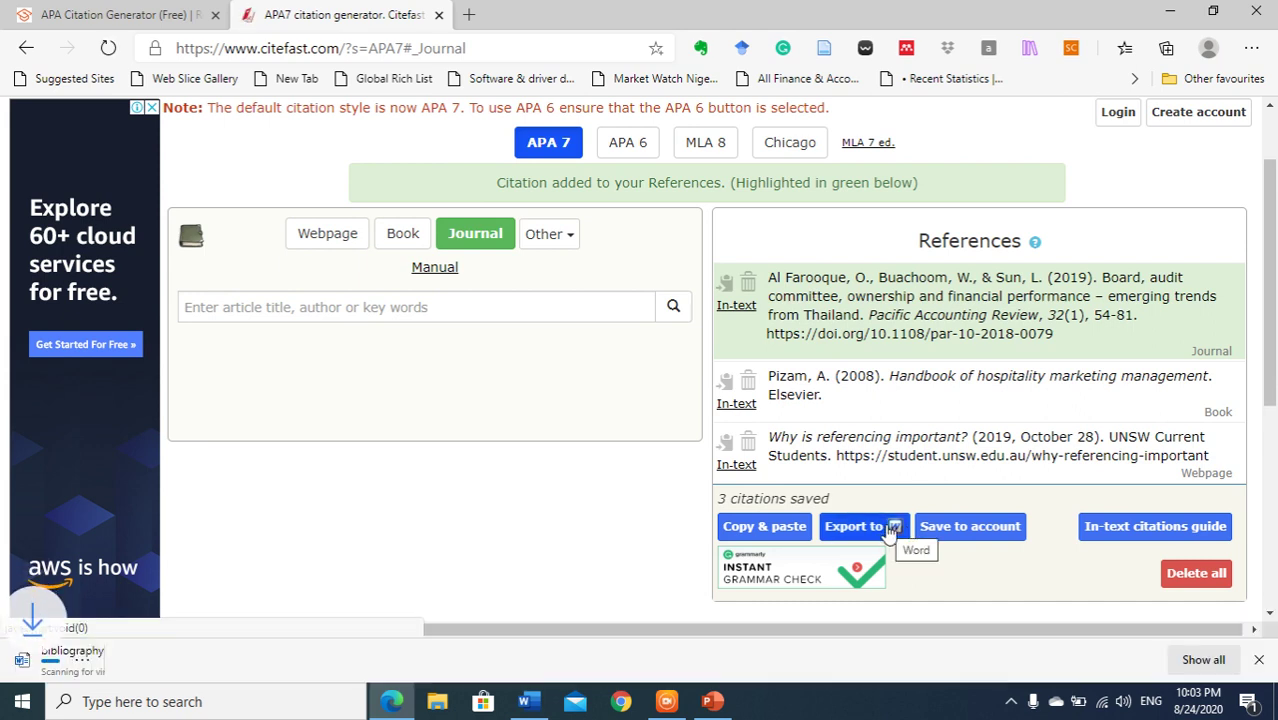
{"action": "left_click", "coordinate": [74, 648]}
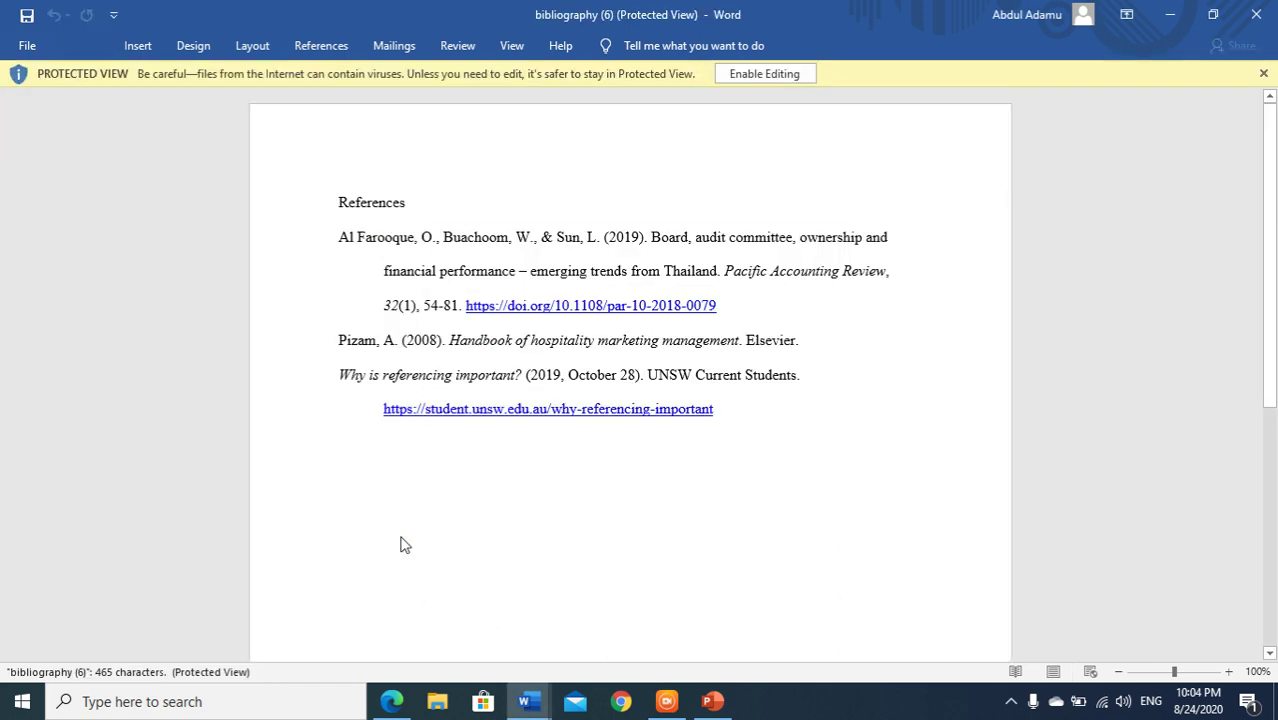
{"action": "left_click", "coordinate": [768, 78]}
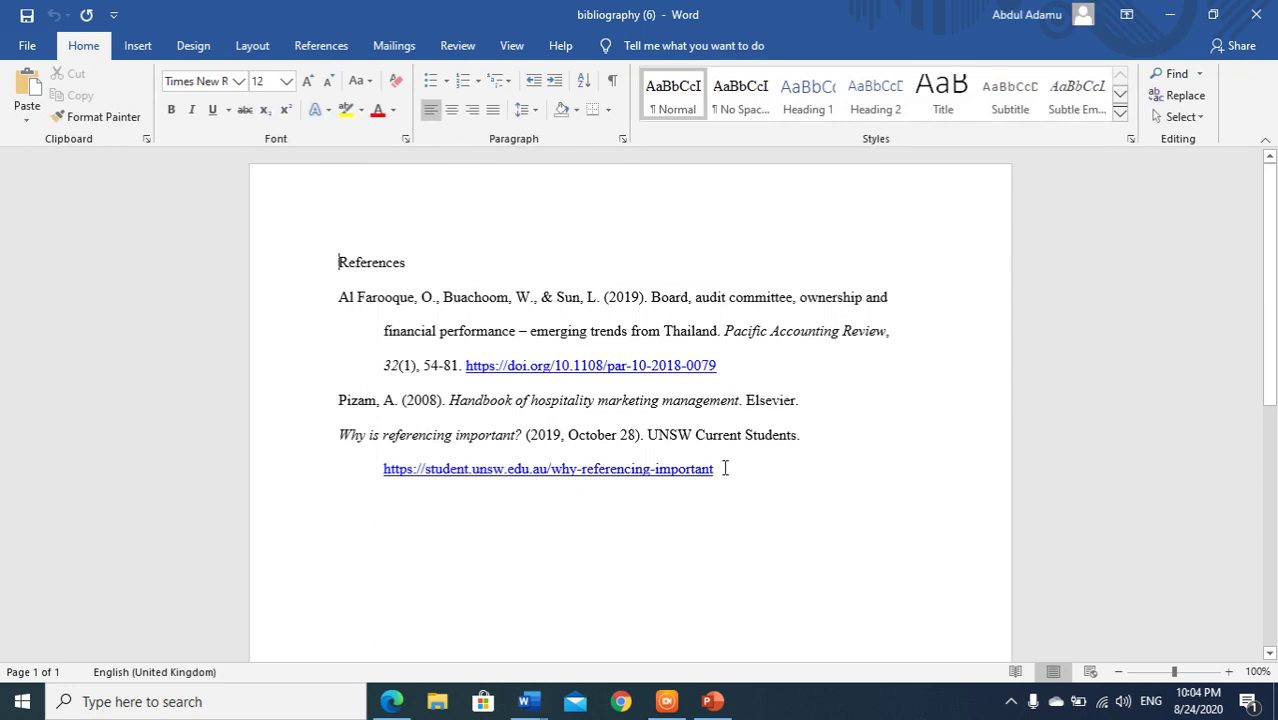
Step: Justify the whole reference list, from the References heading to the UNSW link
{"action": "left_click", "coordinate": [725, 468], "text": "shift"}
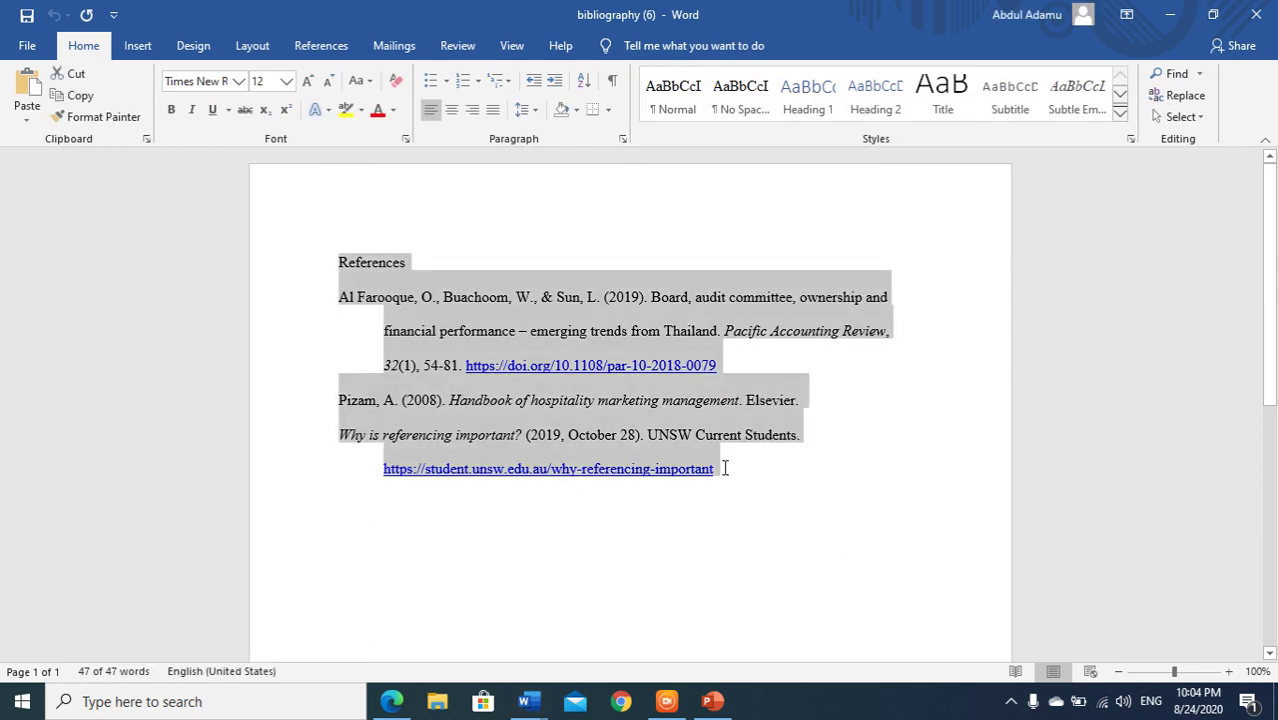
{"action": "key", "text": "ctrl+j"}
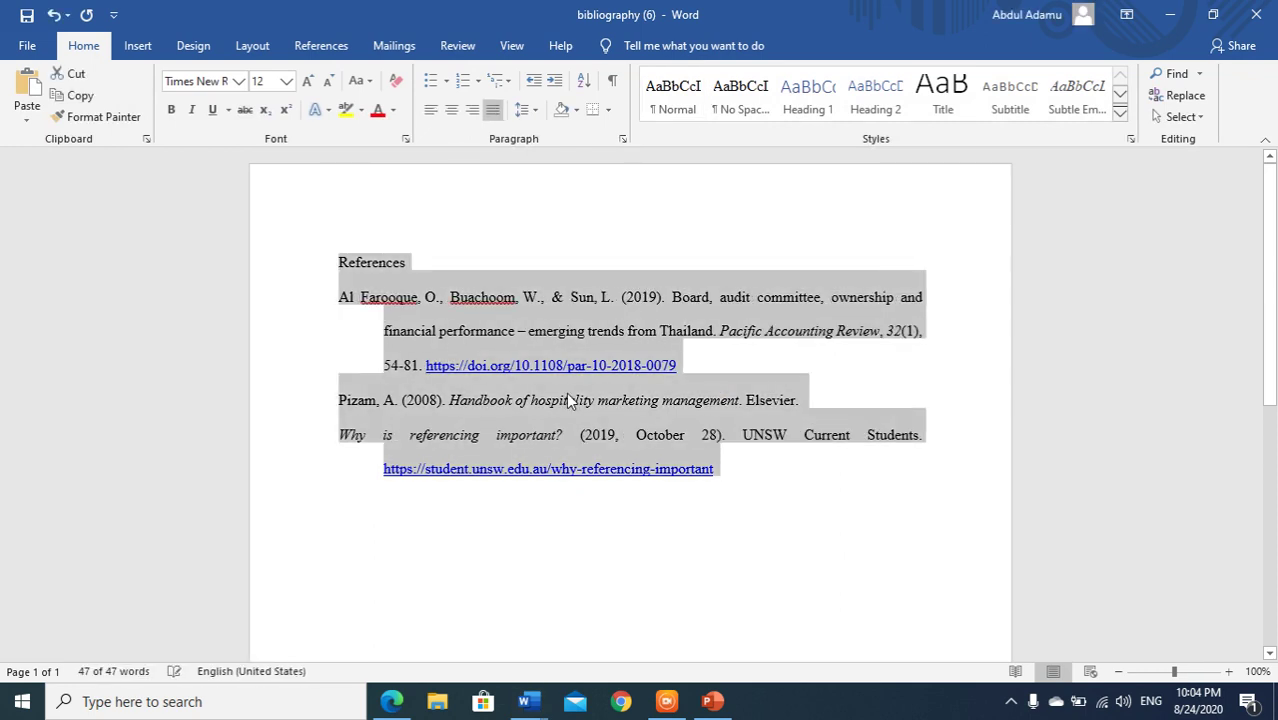
{"action": "left_click", "coordinate": [586, 330]}
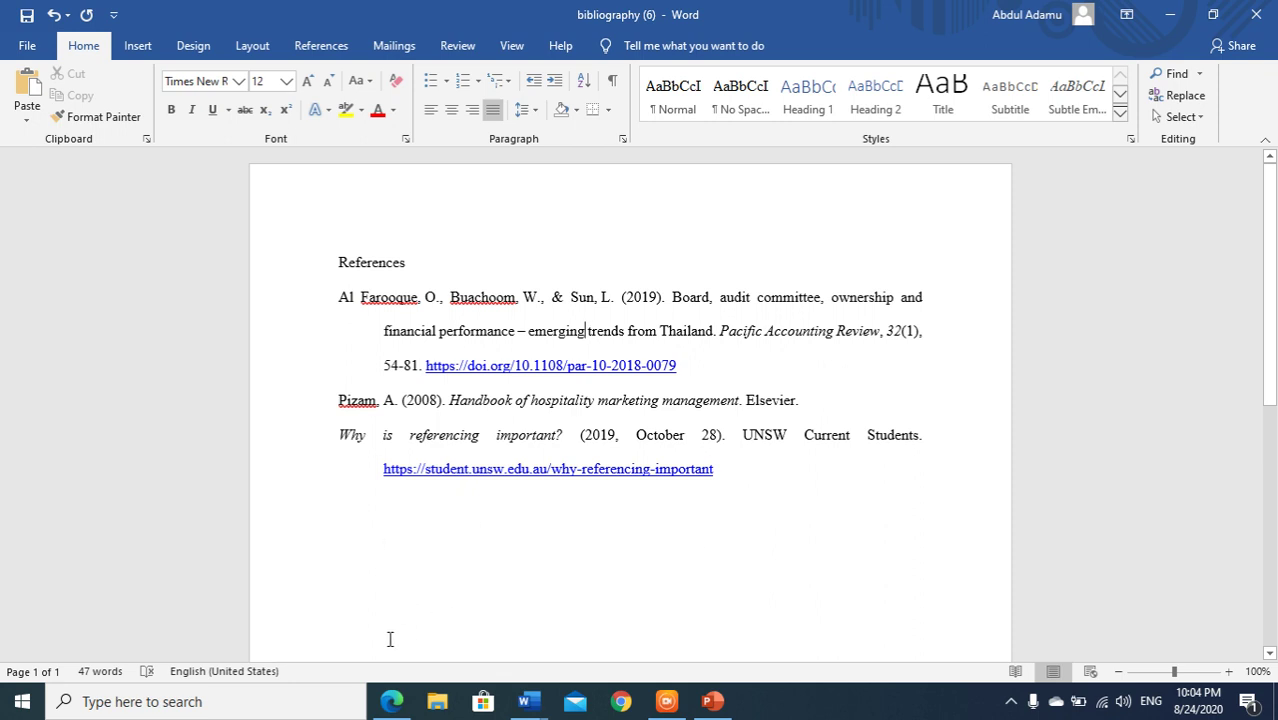
{"action": "left_click", "coordinate": [713, 703]}
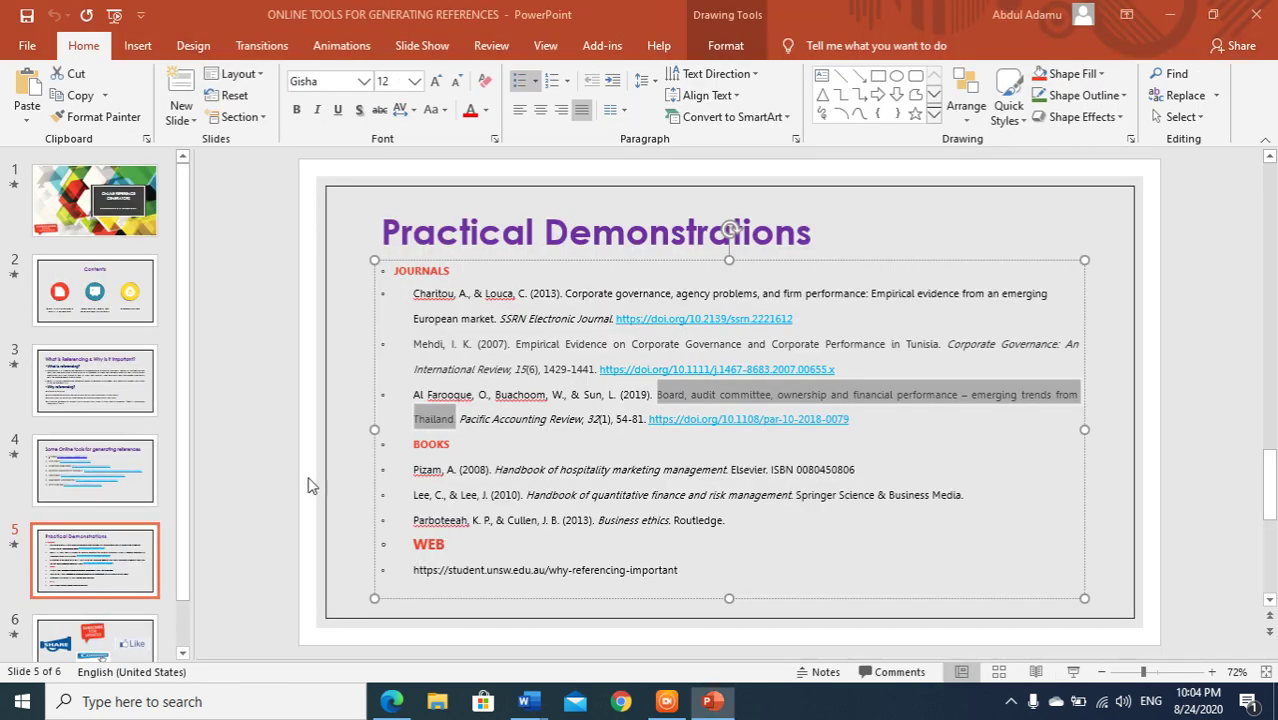
{"action": "left_click", "coordinate": [82, 463]}
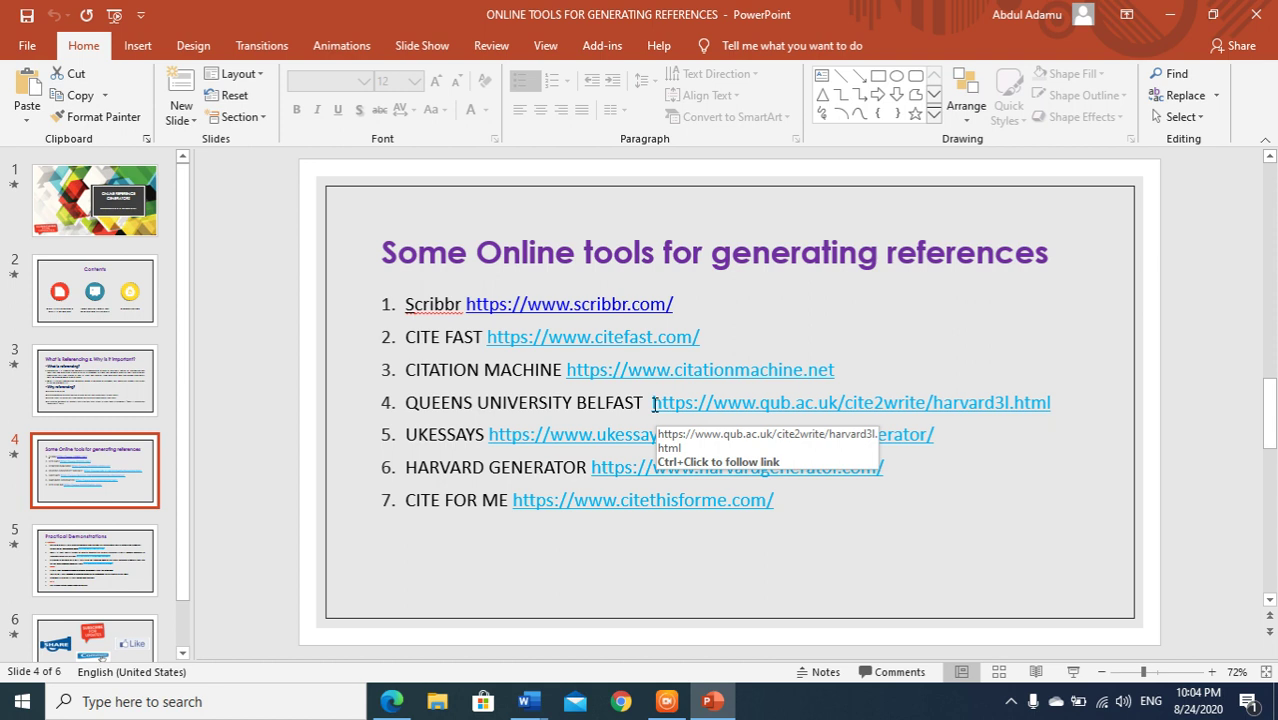
{"action": "left_click_drag", "start_coordinate": [653, 401], "coordinate": [1047, 401]}
{"action": "key", "text": "ctrl+c"}
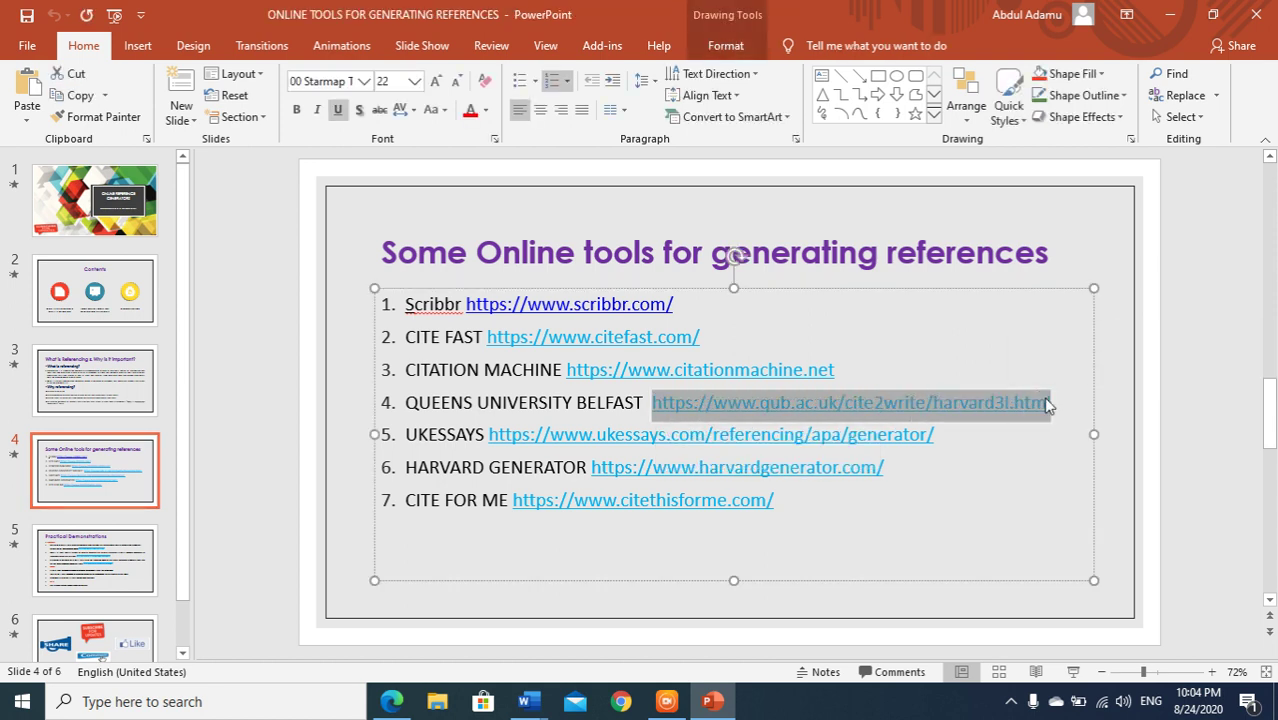
Step: Switch to the browser and open the copied Queens University Belfast link in a new tab
{"action": "left_click", "coordinate": [391, 701]}
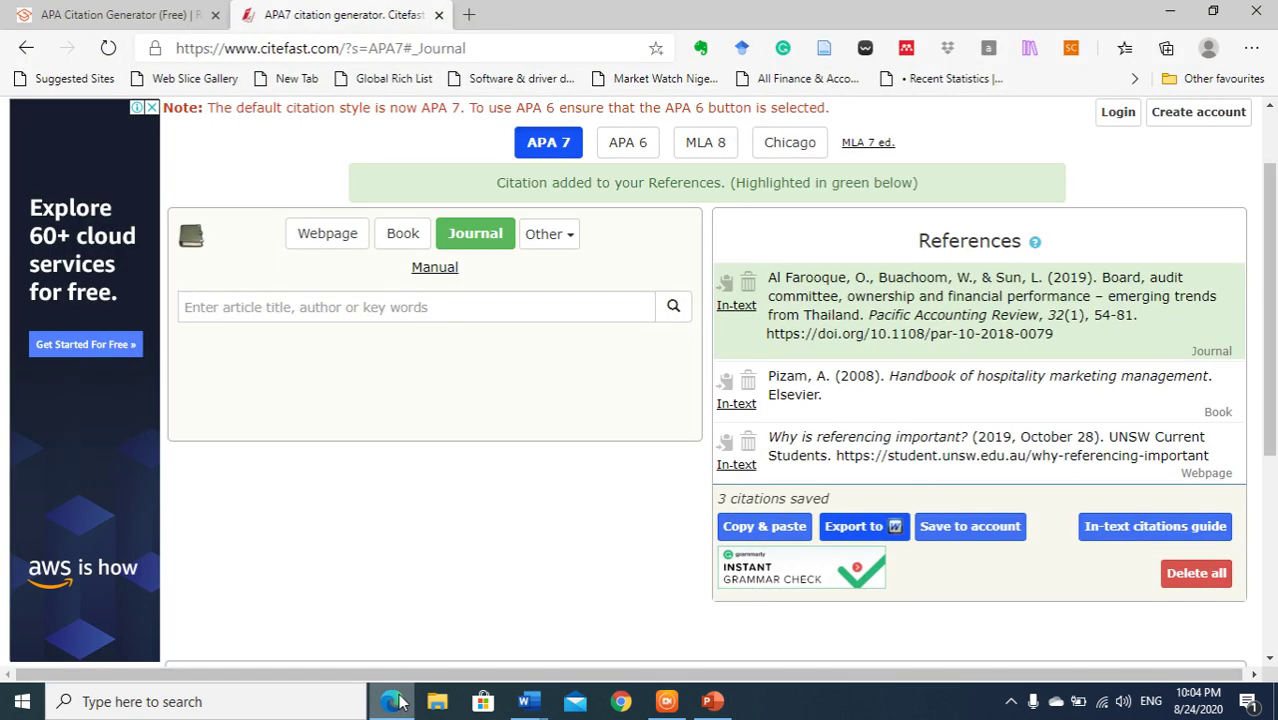
{"action": "left_click", "coordinate": [468, 14]}
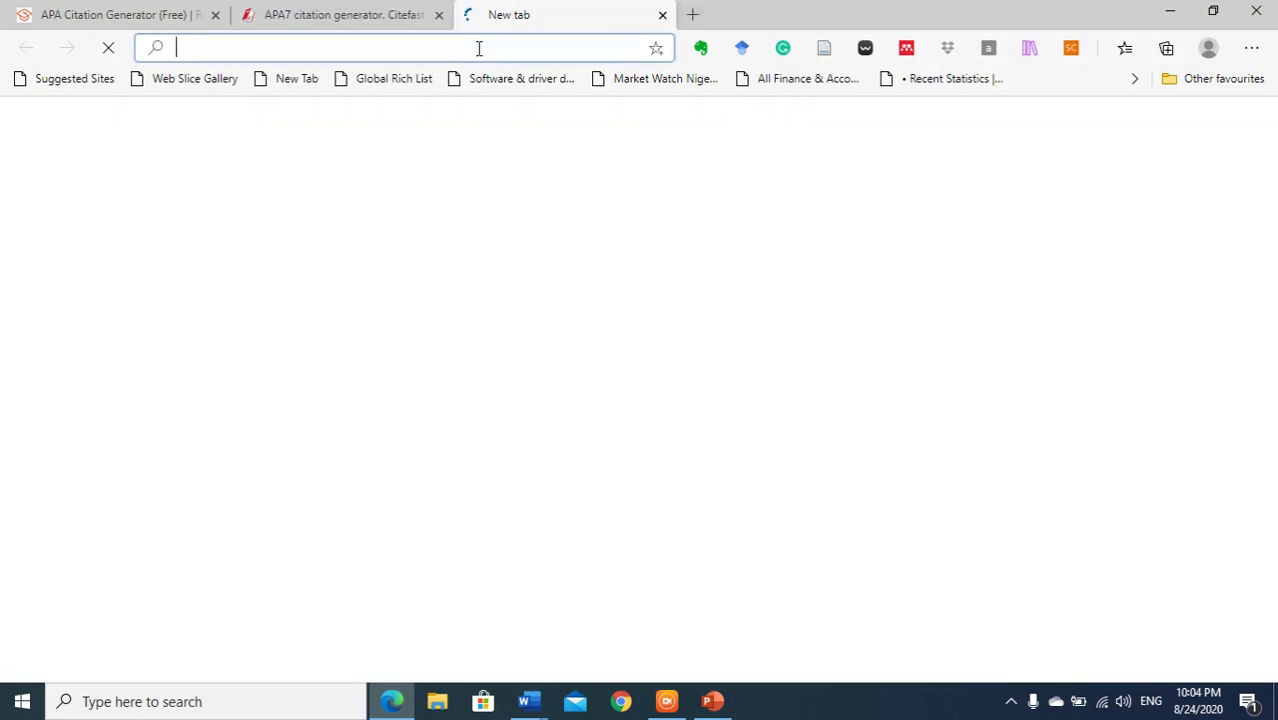
{"action": "key", "text": "ctrl+v"}
{"action": "key", "text": "Return"}
{"action": "key", "text": "Return"}
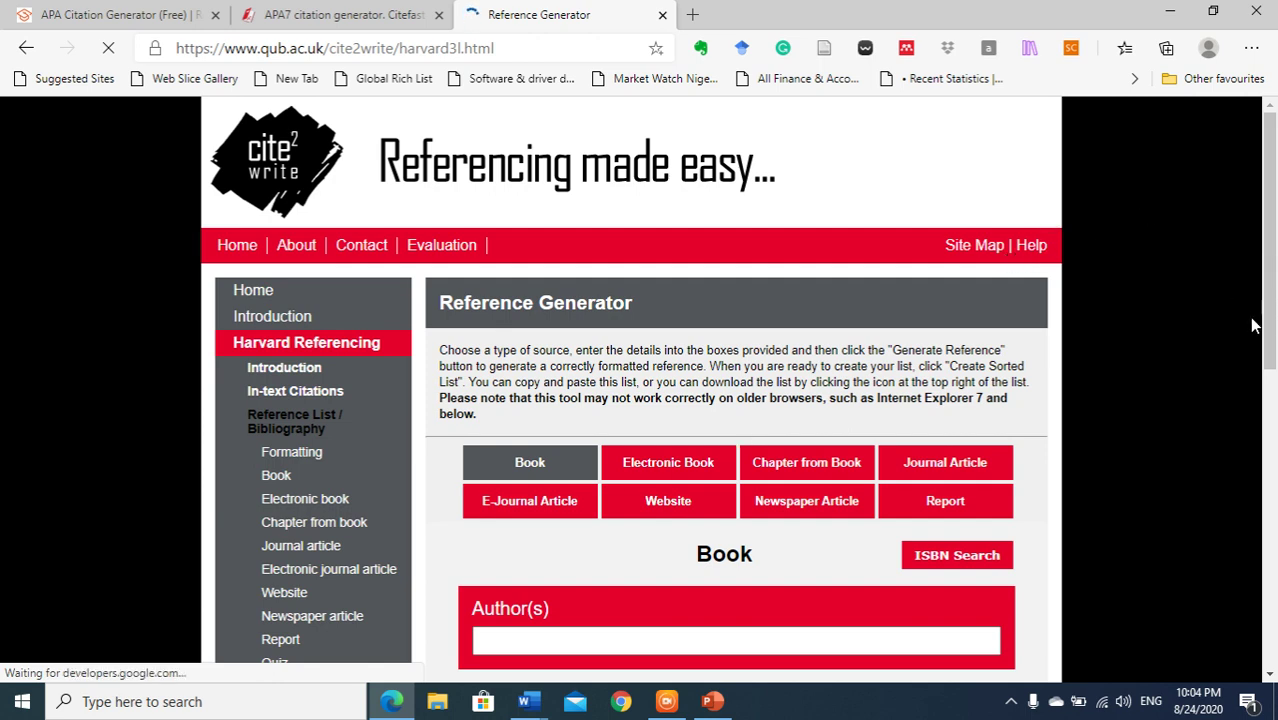
Step: Fill in the Book form with the author's surname and initial, publication year 2016 and title "Practical Business Mathematics"
{"action": "left_click_drag", "start_coordinate": [1273, 296], "coordinate": [1275, 402]}
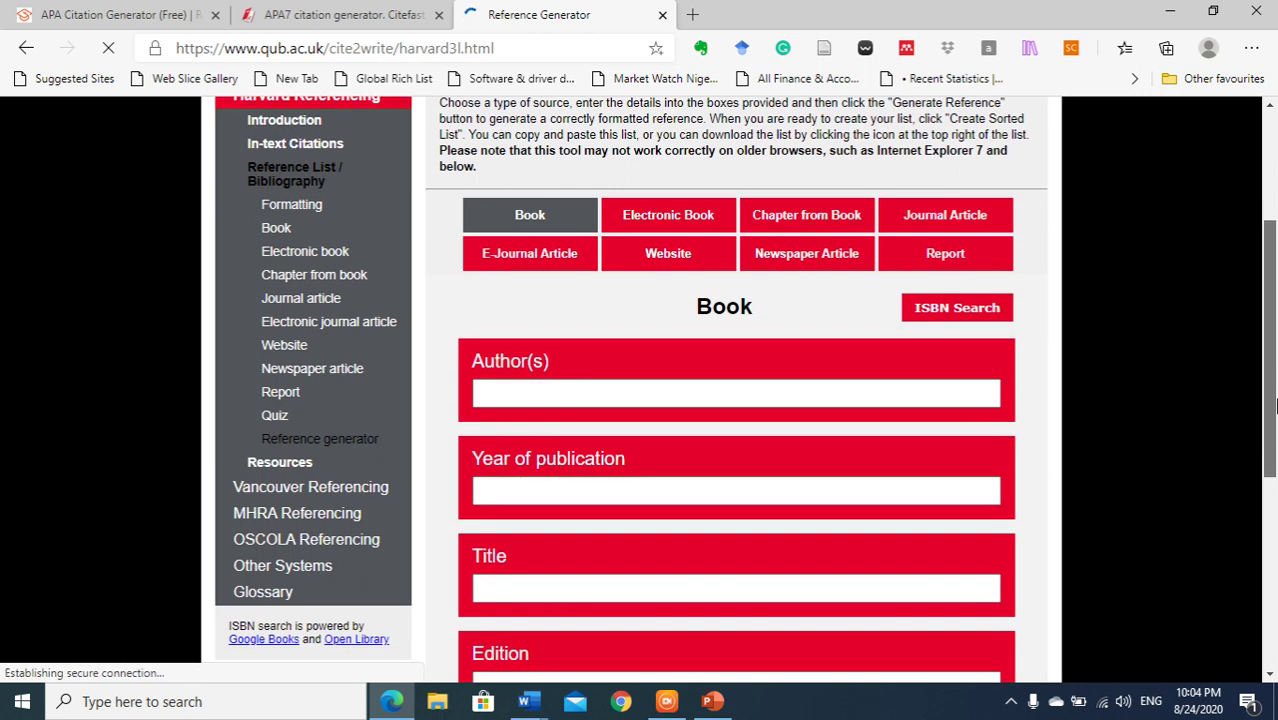
{"action": "mouse_move", "coordinate": [580, 416]}
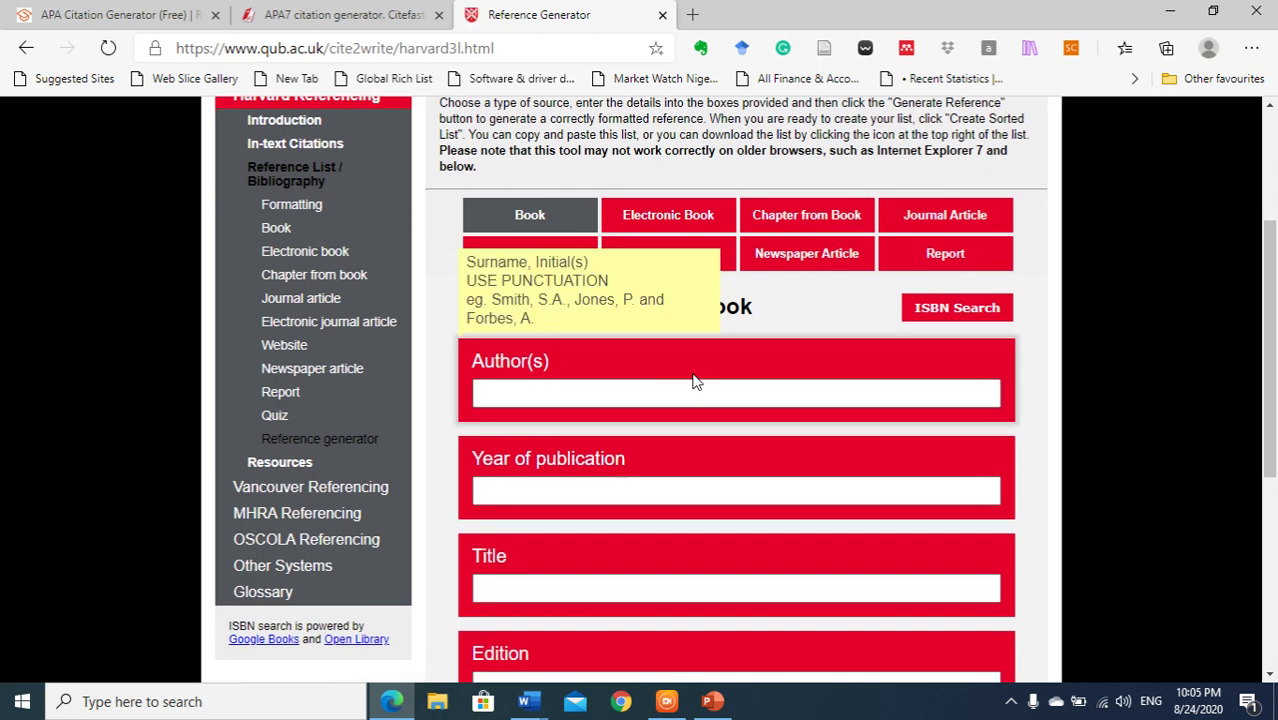
{"action": "left_click", "coordinate": [547, 393]}
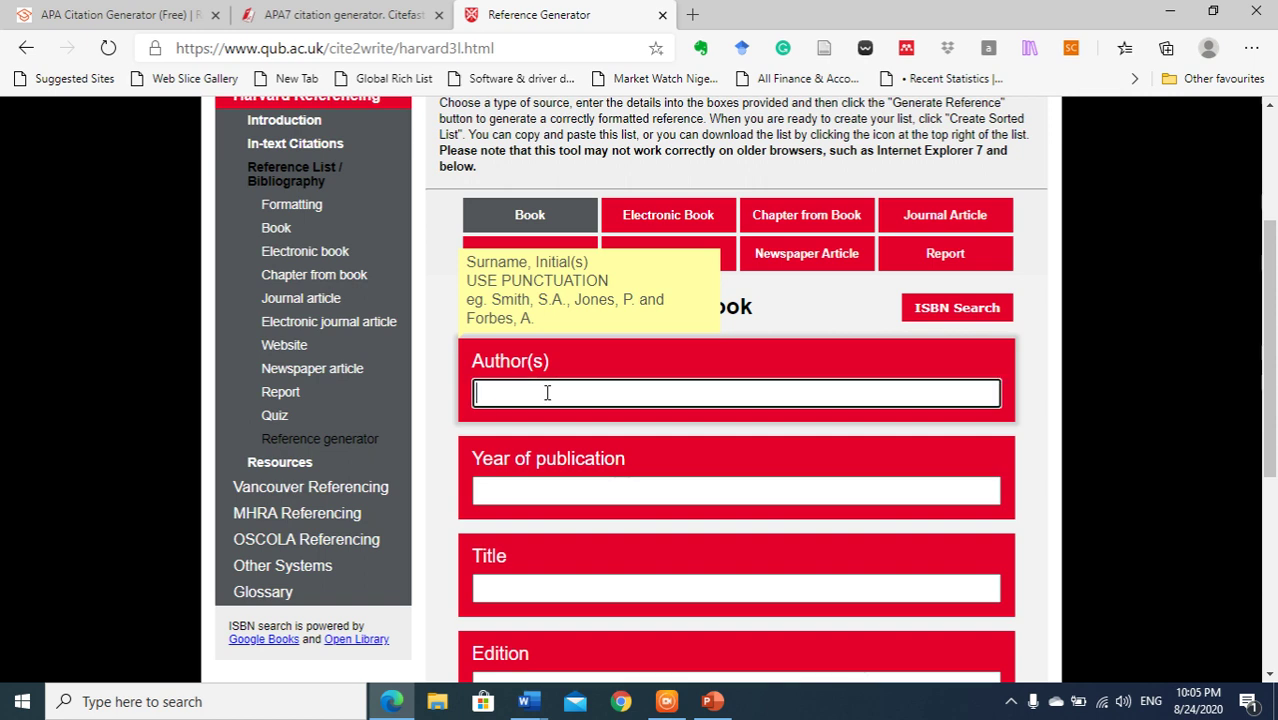
{"action": "type", "text": "Adamu"}
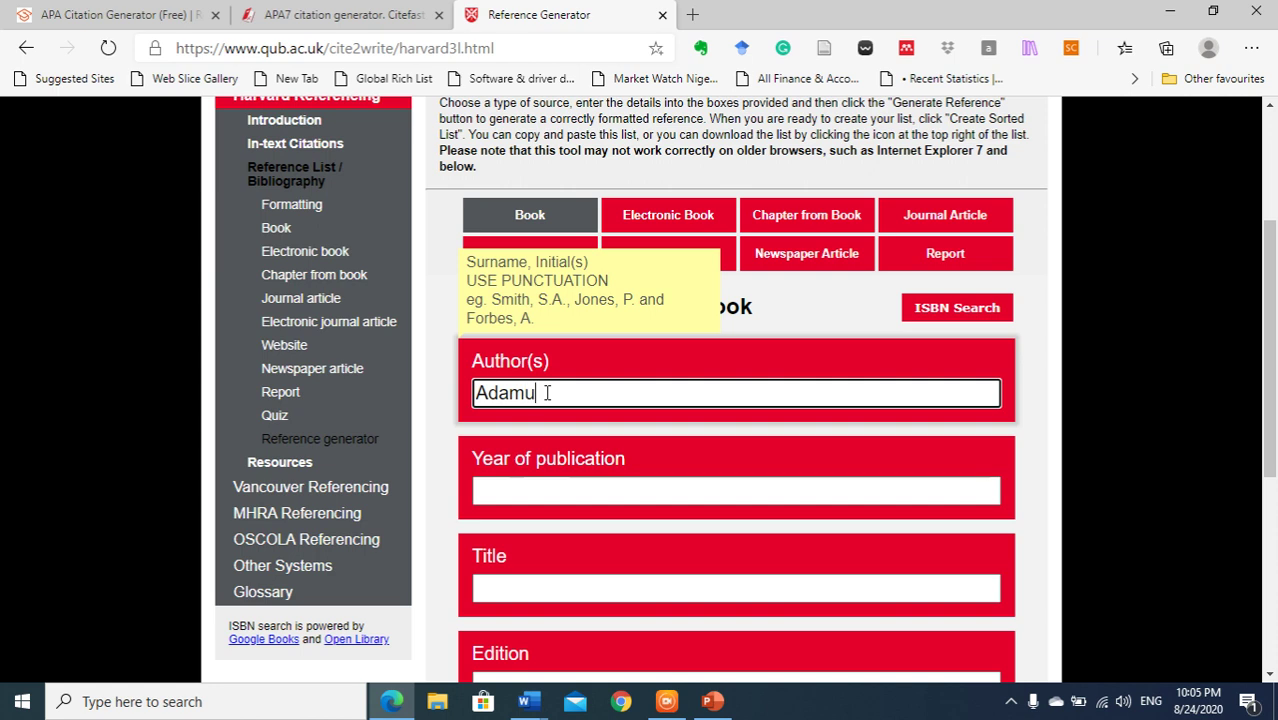
{"action": "type", "text": ", A"}
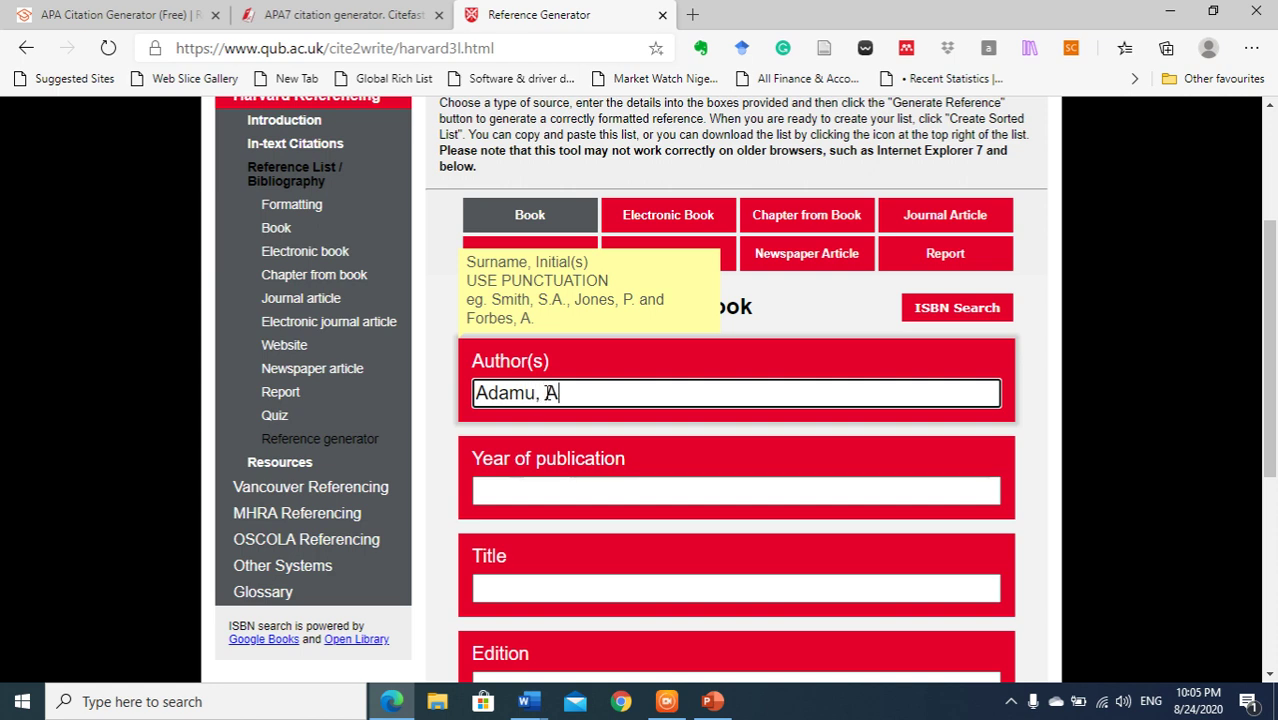
{"action": "left_click", "coordinate": [528, 492]}
{"action": "type", "text": "2016"}
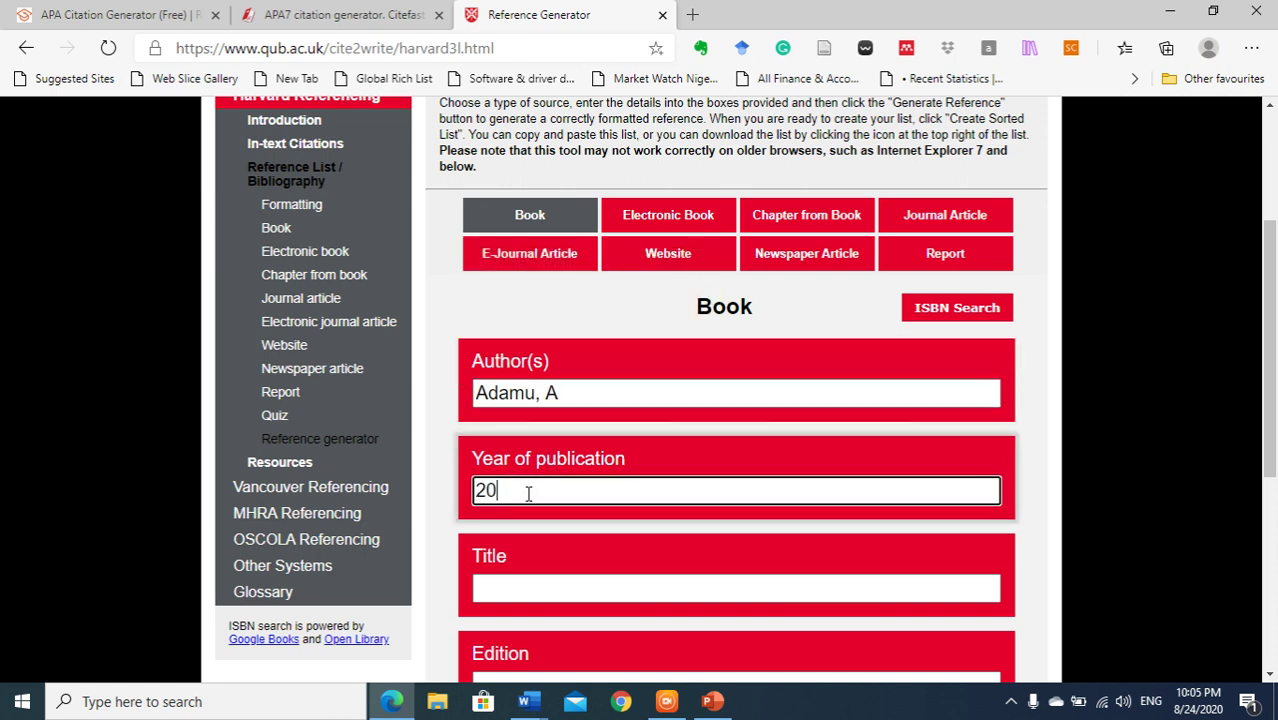
{"action": "left_click", "coordinate": [499, 590]}
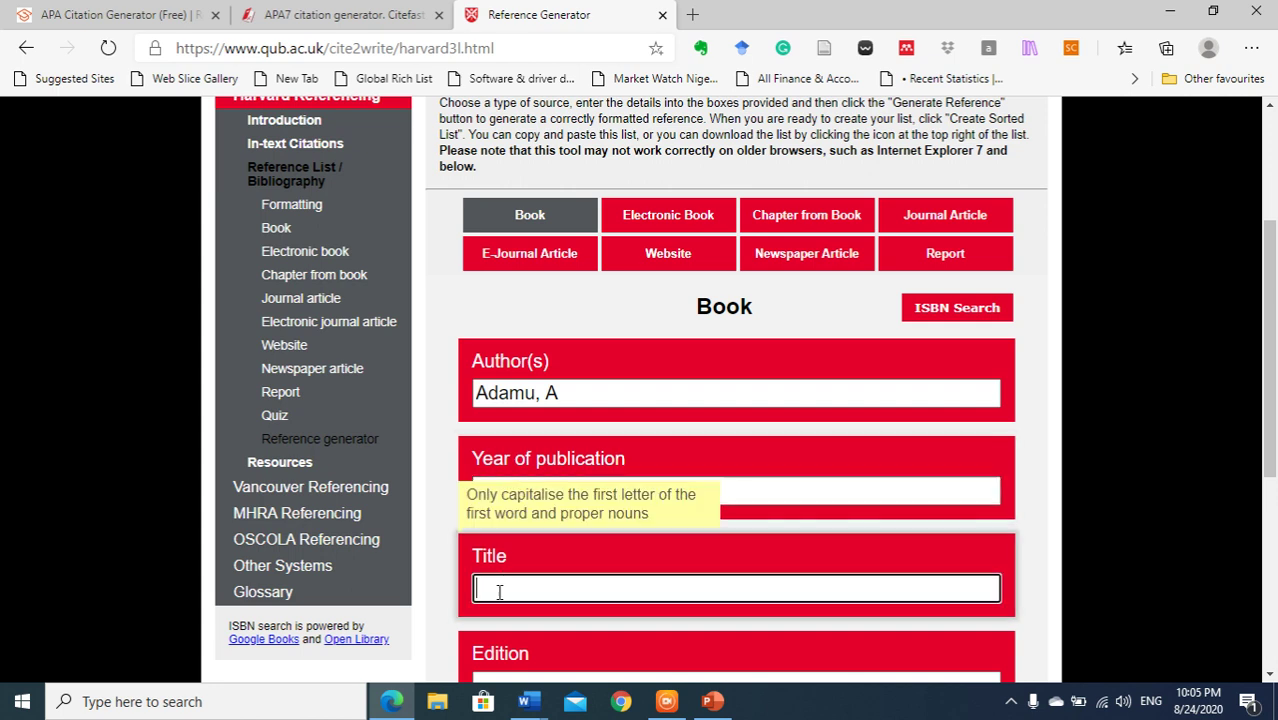
{"action": "type", "text": "Prac"}
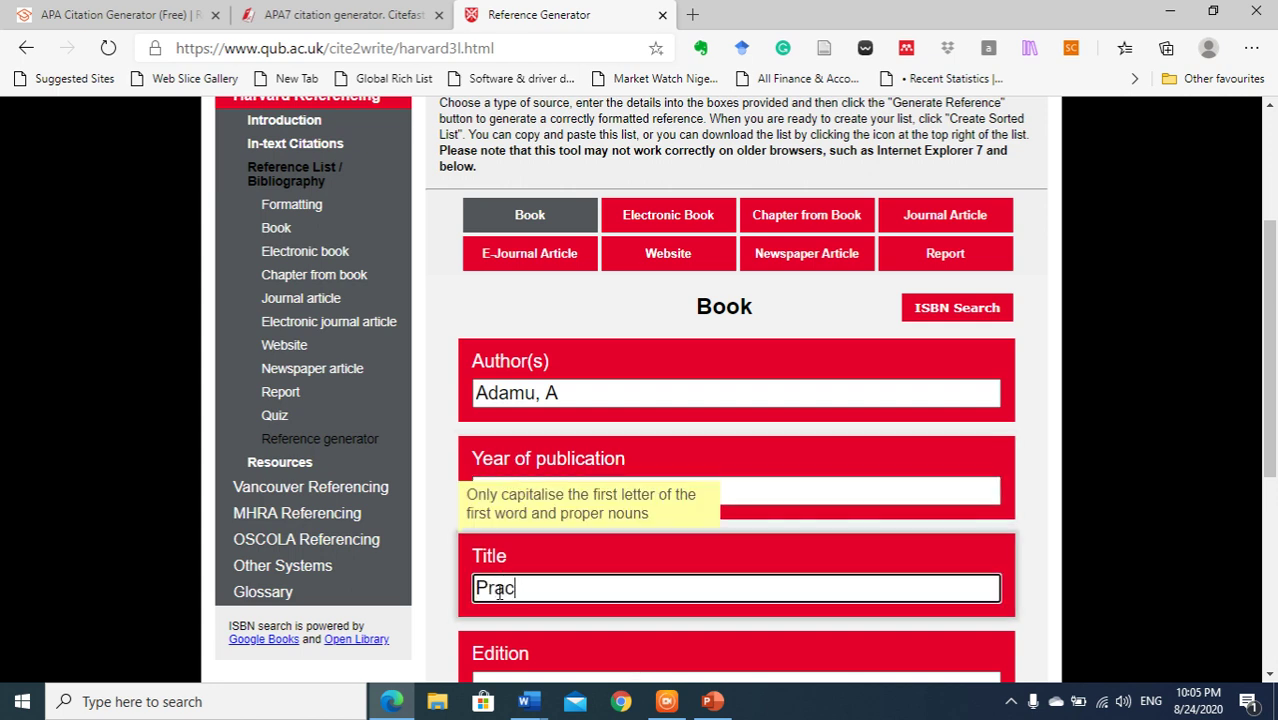
{"action": "type", "text": "tical Business "}
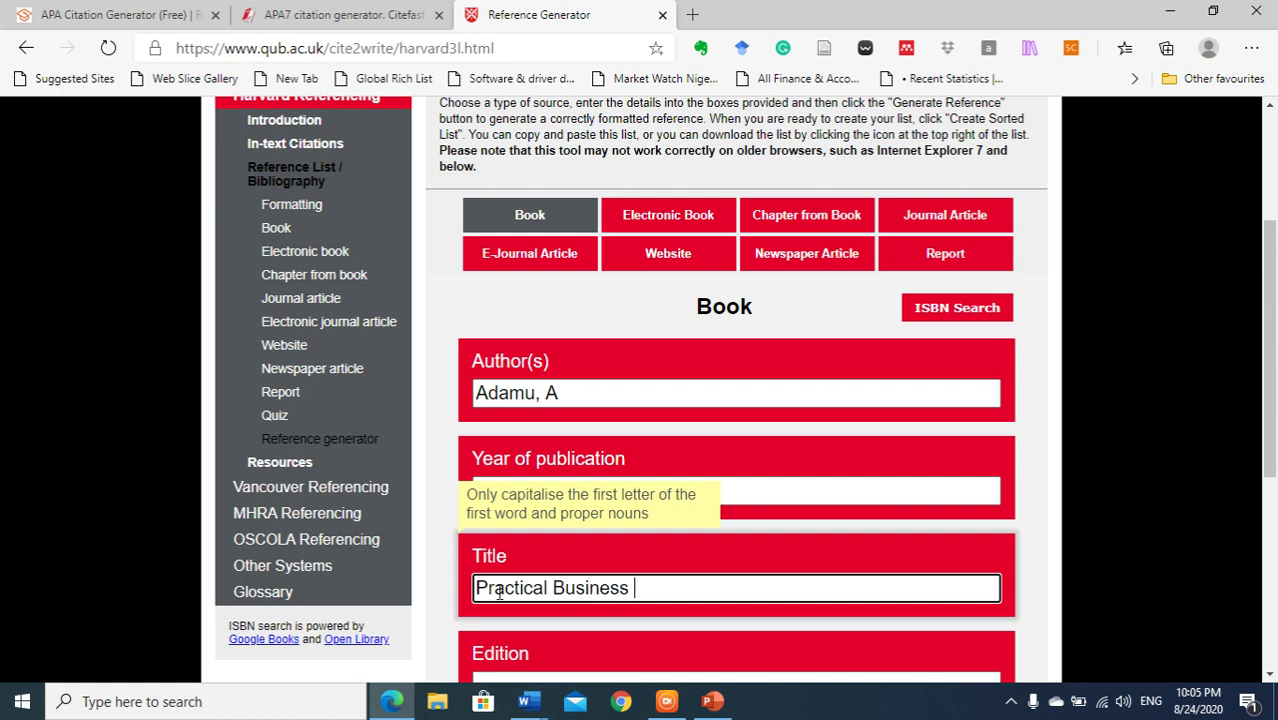
{"action": "type", "text": "Mathematics"}
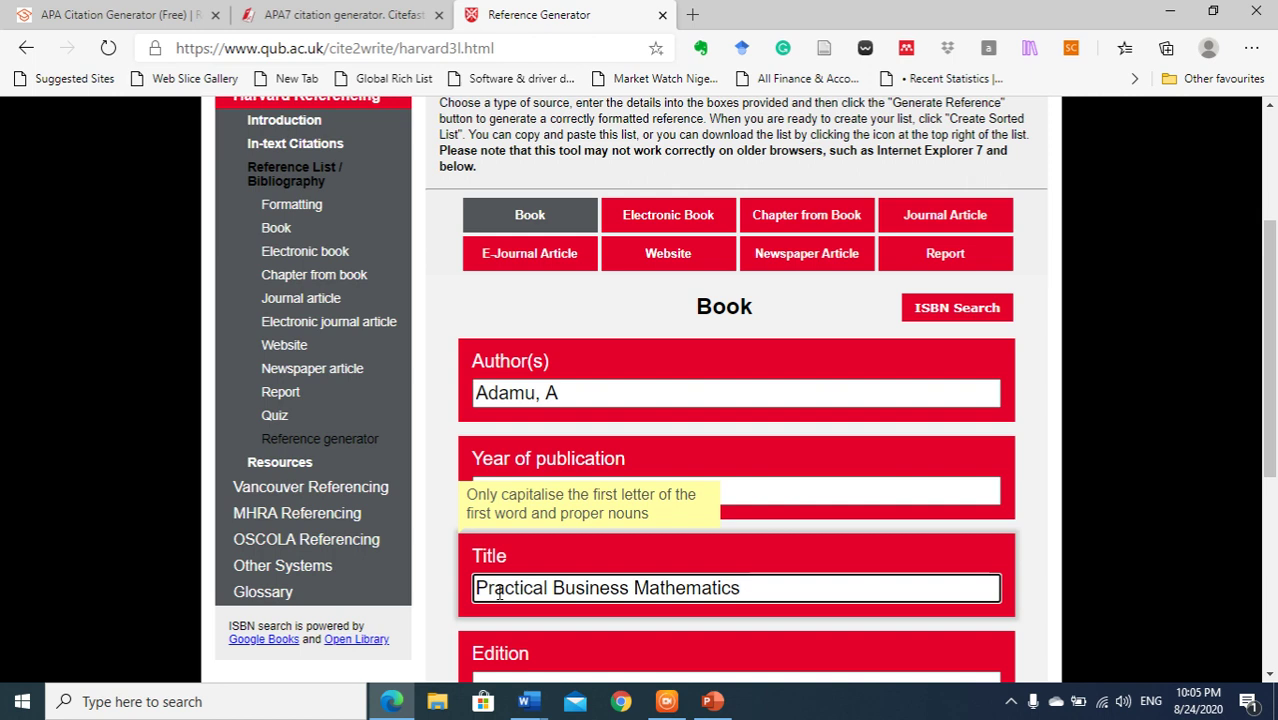
{"action": "left_click", "coordinate": [1040, 516]}
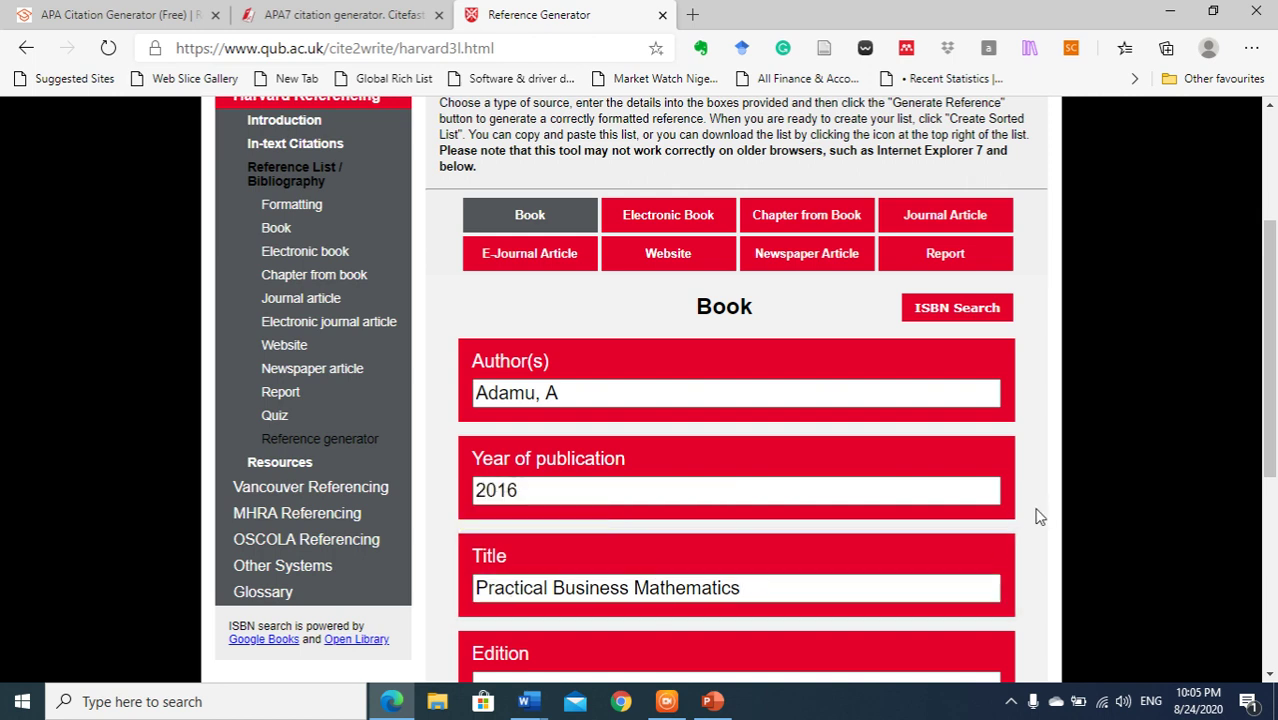
Step: Enter edition 2nd, place of publication Keffi and publisher Onaivi in the Book form
{"action": "scroll", "coordinate": [1040, 516], "scroll_direction": "down", "scroll_amount": 3}
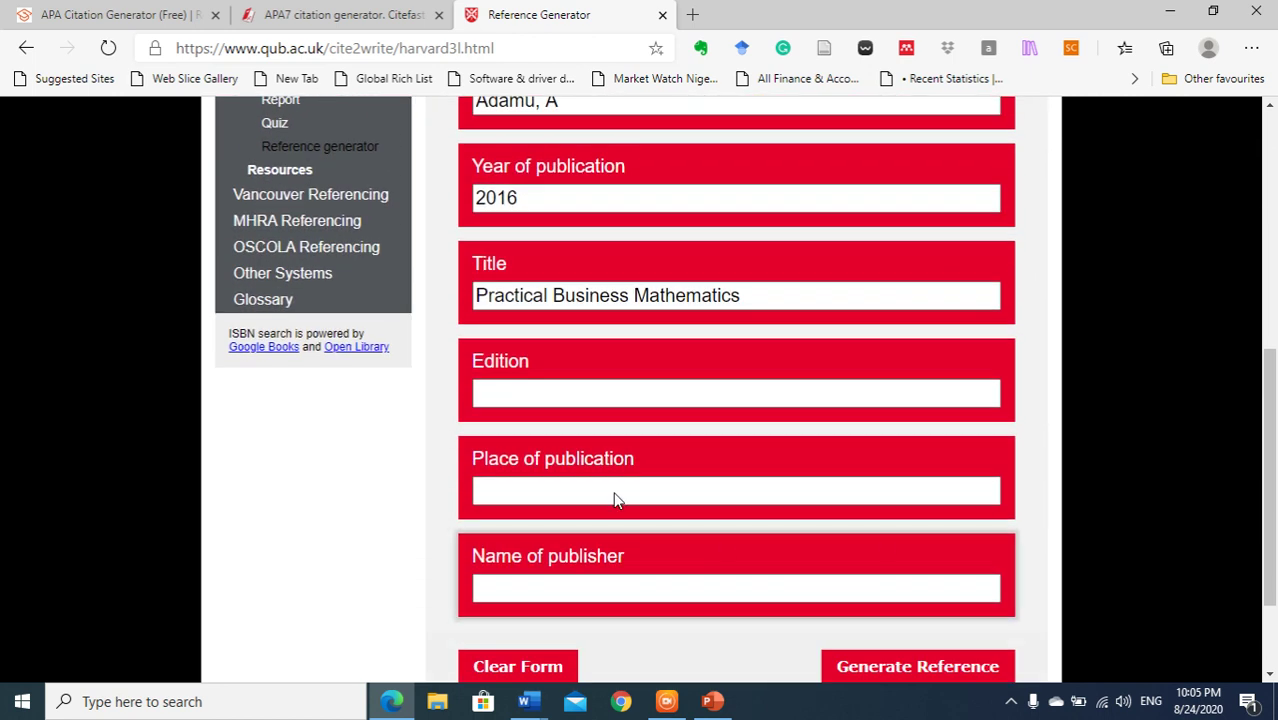
{"action": "left_click", "coordinate": [497, 396]}
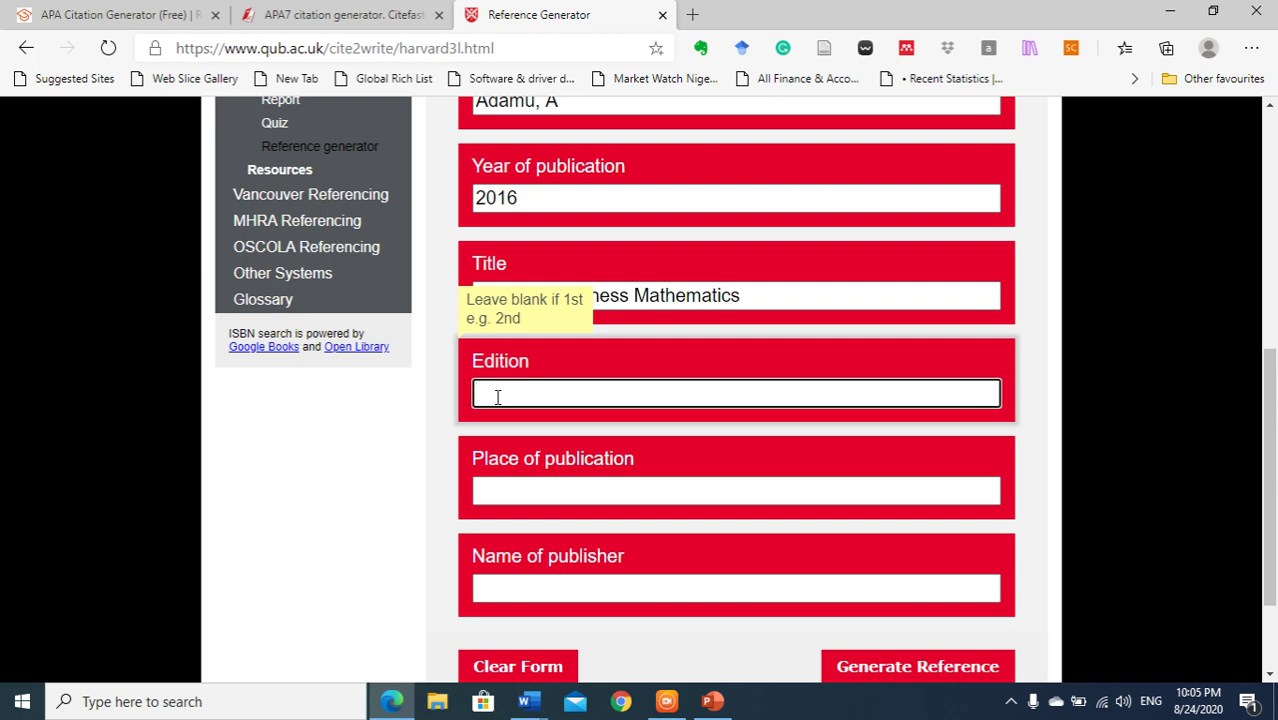
{"action": "type", "text": "2nd"}
{"action": "left_click", "coordinate": [539, 491]}
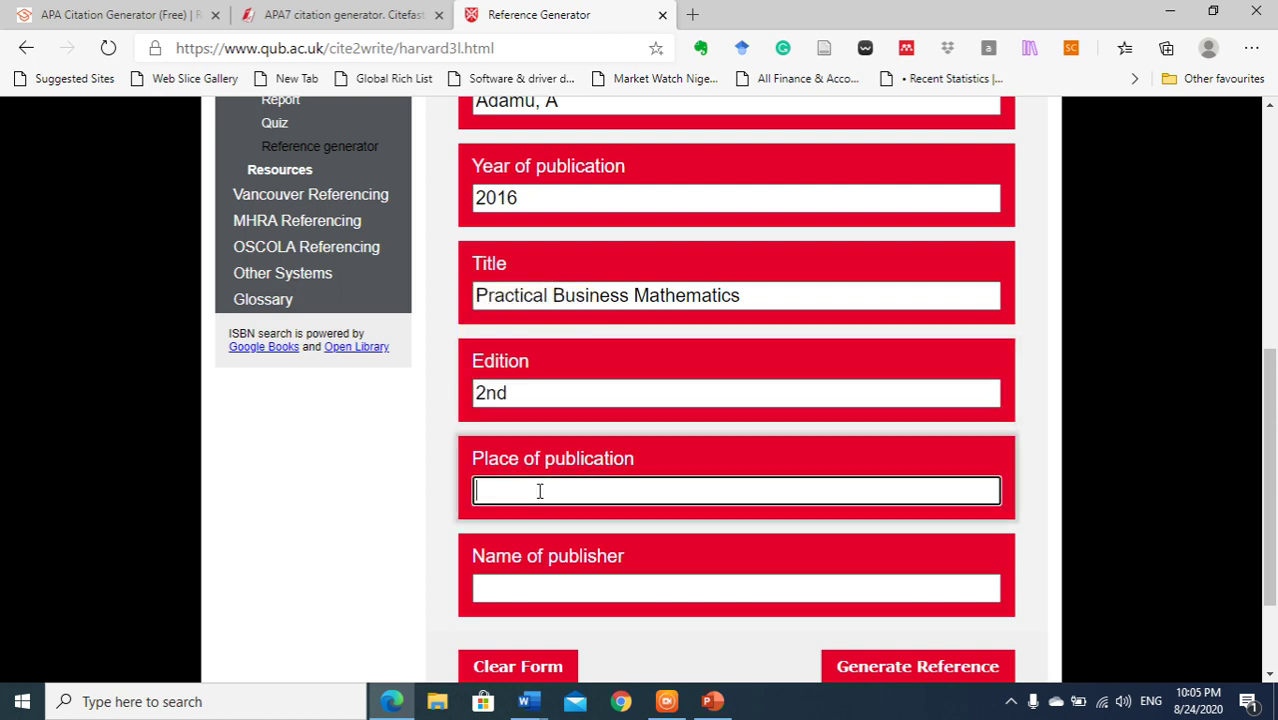
{"action": "type", "text": "Keffi"}
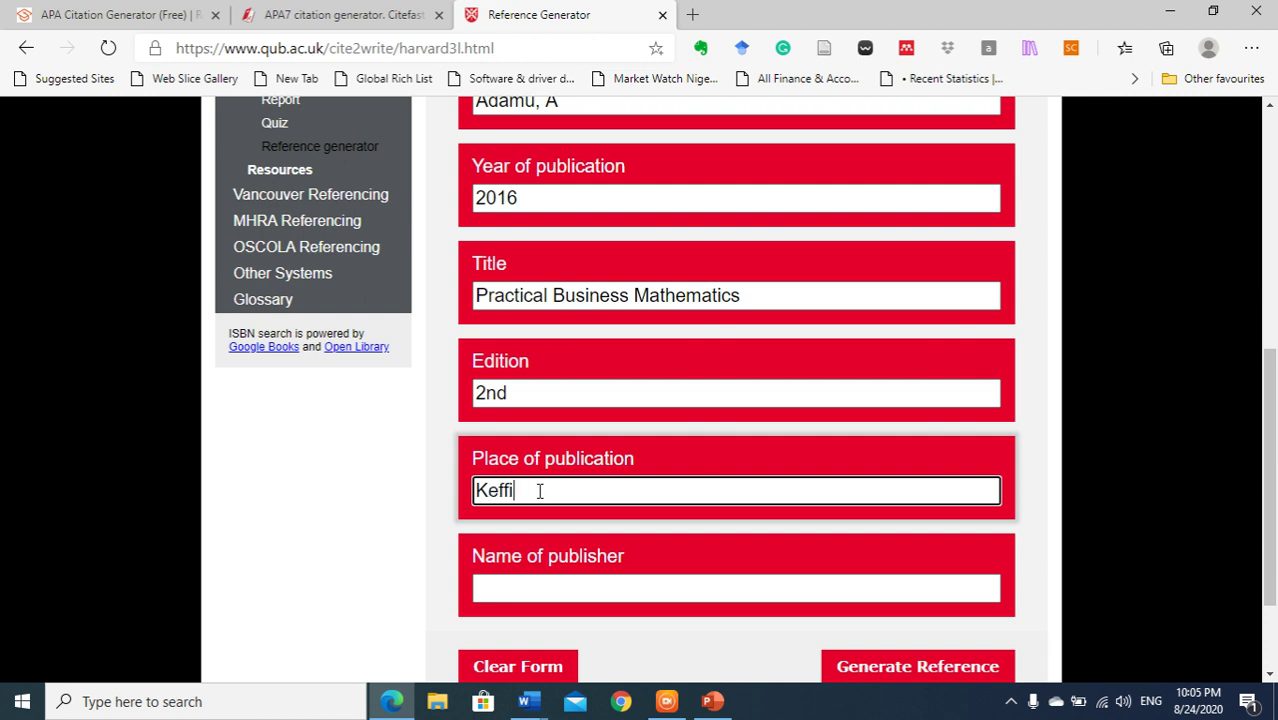
{"action": "left_click", "coordinate": [517, 586]}
{"action": "type", "text": "Onaivi"}
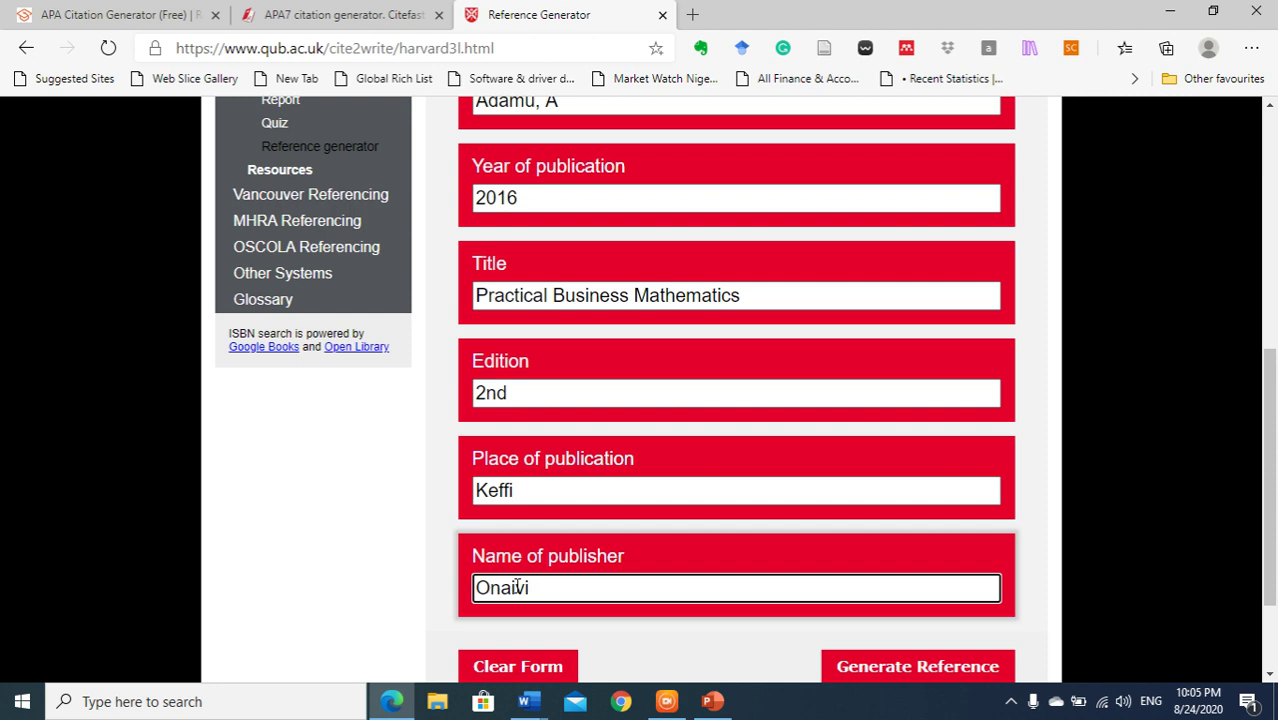
Step: Generate the Harvard reference for the book from the completed form
{"action": "left_click", "coordinate": [950, 668]}
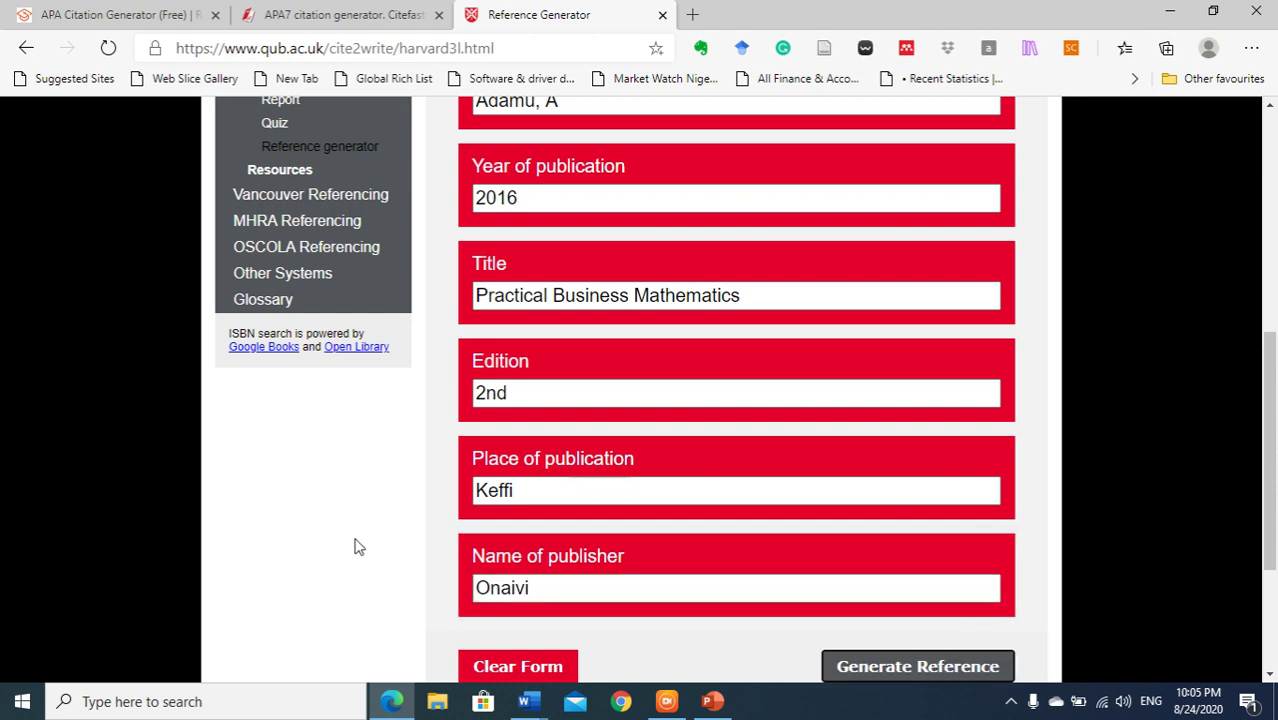
{"action": "scroll", "coordinate": [354, 546], "scroll_direction": "down", "scroll_amount": 3}
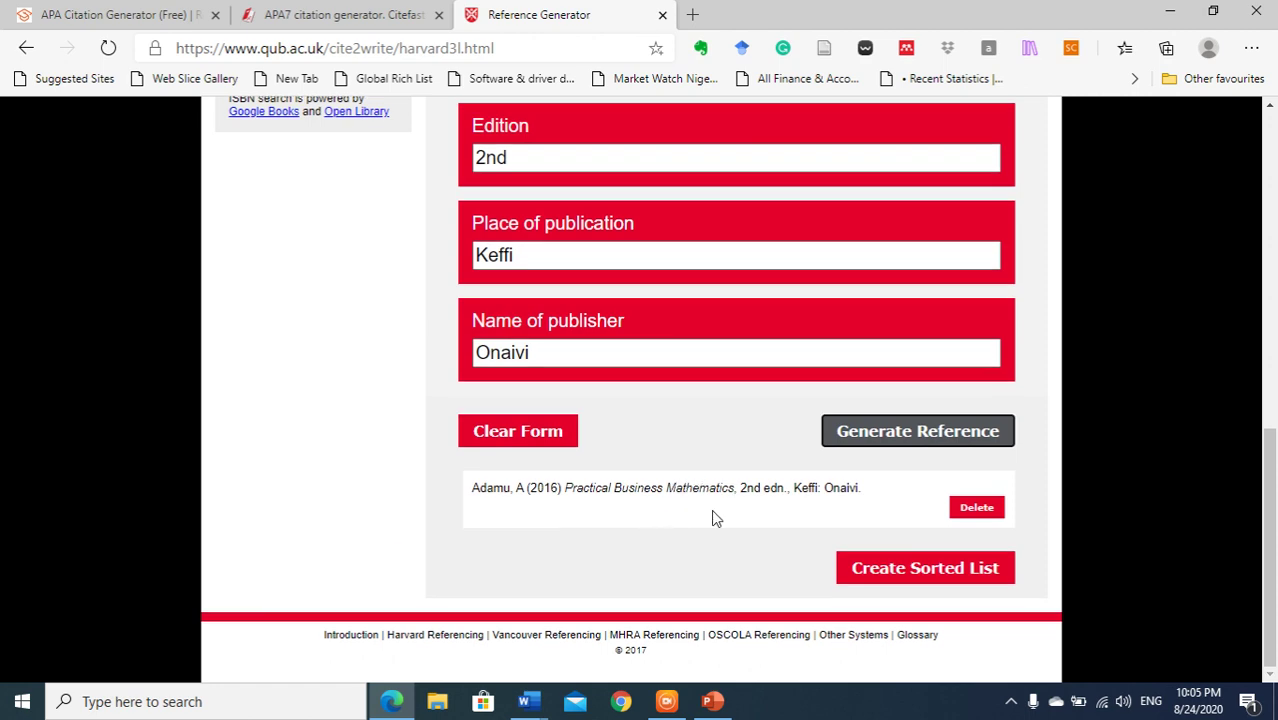
Step: Change the source type of the reference to E-Journal Article
{"action": "scroll", "coordinate": [713, 518], "scroll_direction": "up", "scroll_amount": 6}
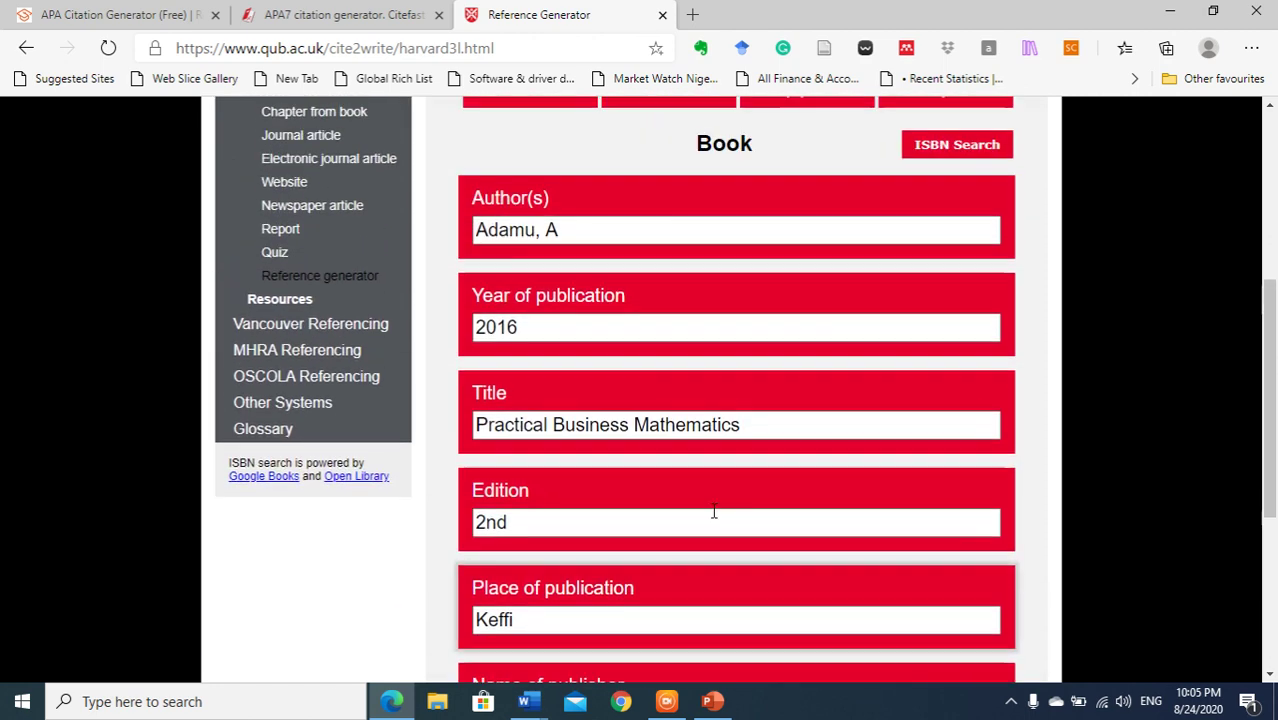
{"action": "scroll", "coordinate": [713, 518], "scroll_direction": "up", "scroll_amount": 1}
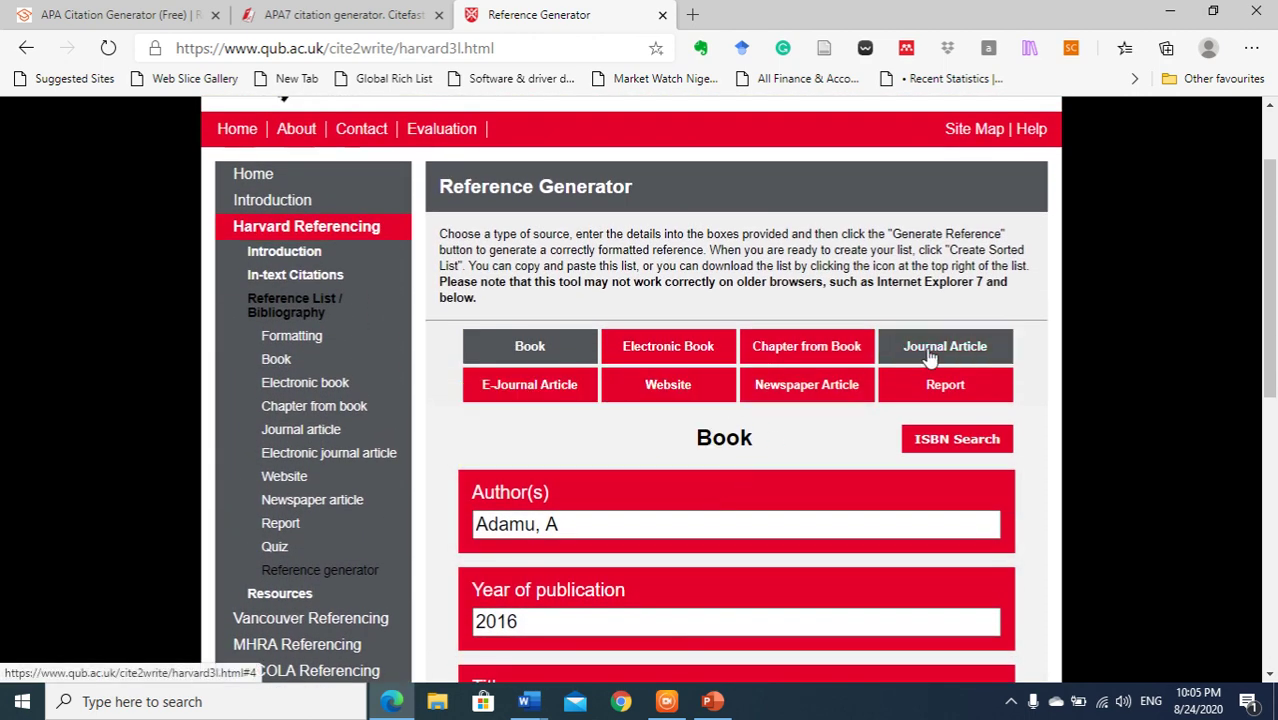
{"action": "left_click", "coordinate": [963, 360]}
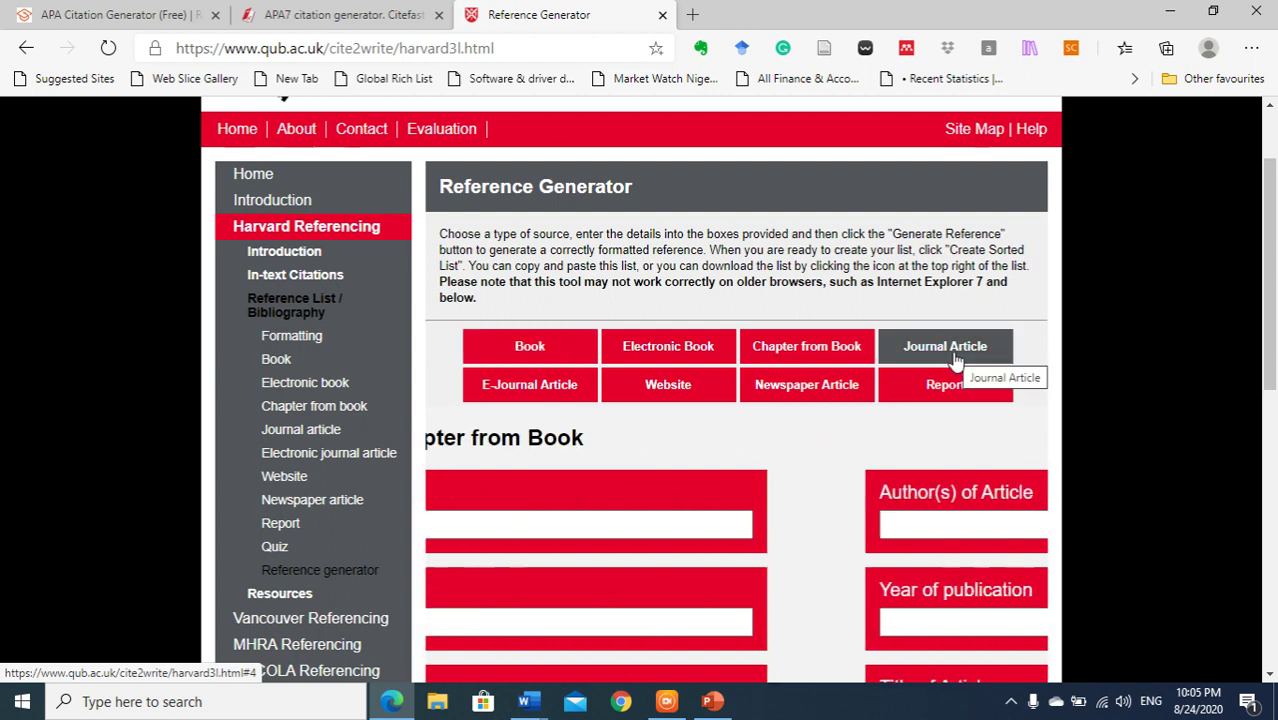
{"action": "left_click", "coordinate": [532, 401]}
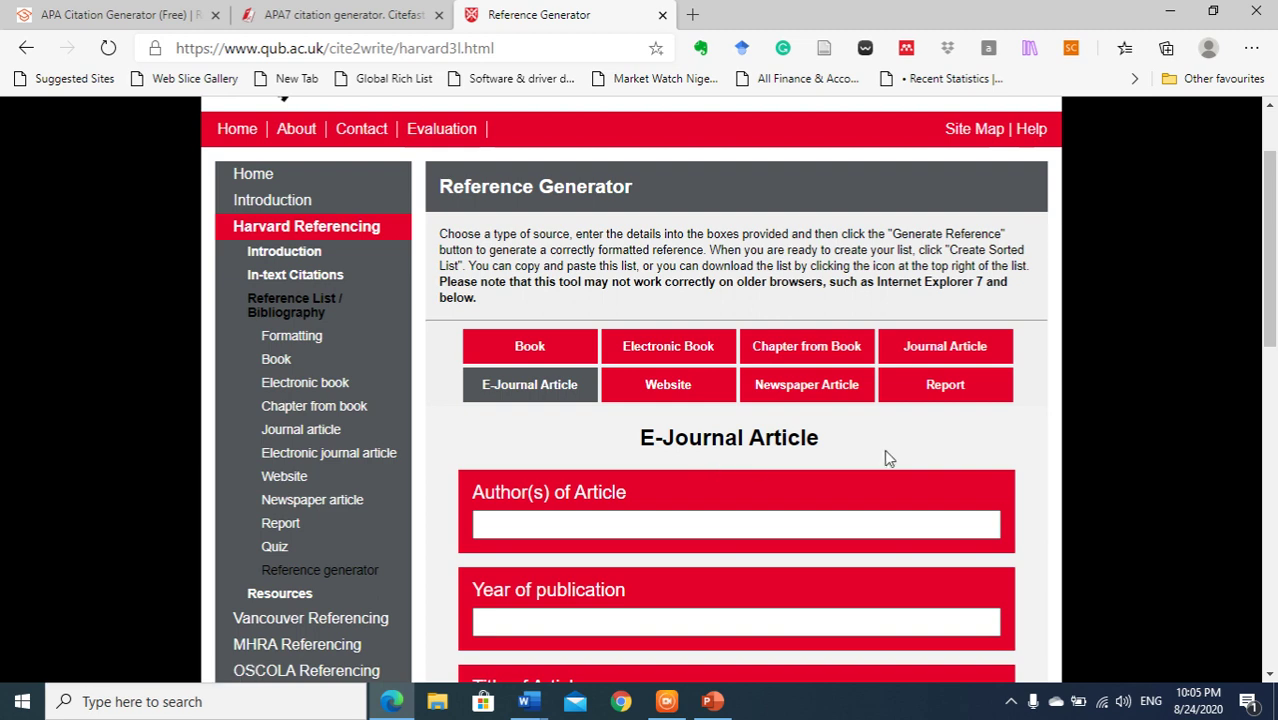
Step: Enter the surnames and initials of the two article authors, joined by "&", in the E-Journal Article form
{"action": "scroll", "coordinate": [897, 447], "scroll_direction": "down", "scroll_amount": 4}
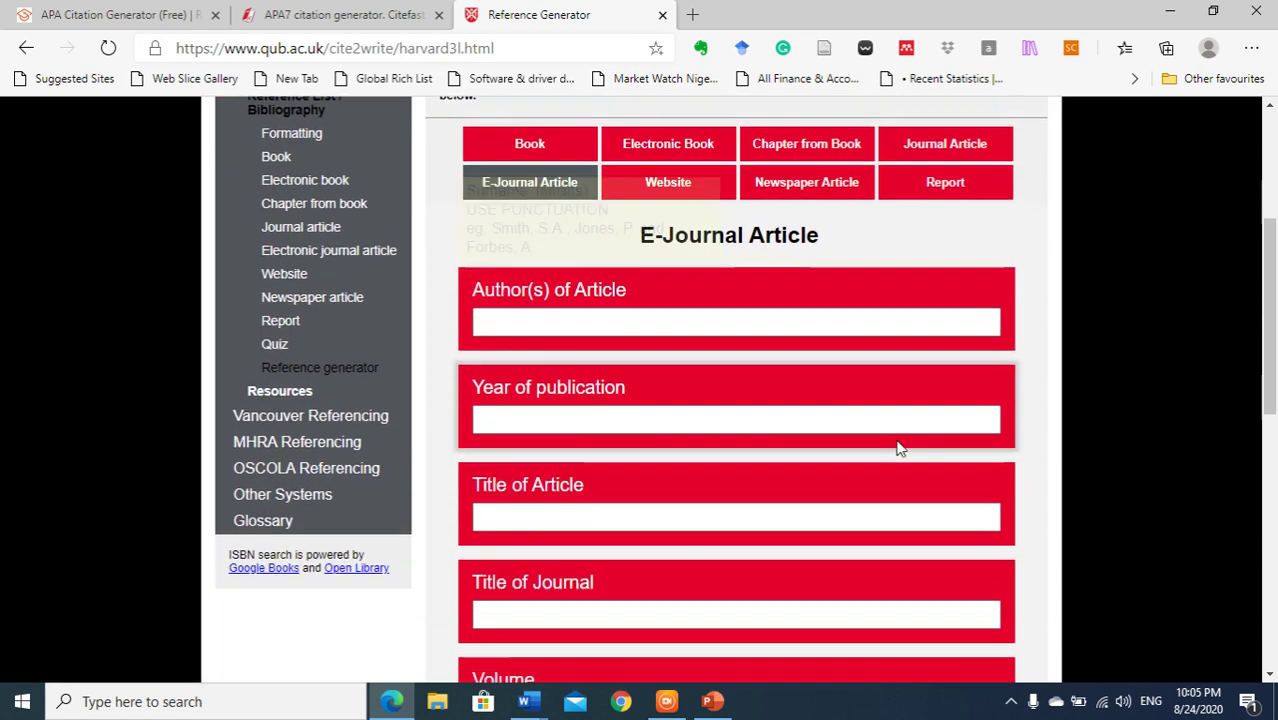
{"action": "scroll", "coordinate": [897, 441], "scroll_direction": "up", "scroll_amount": 1}
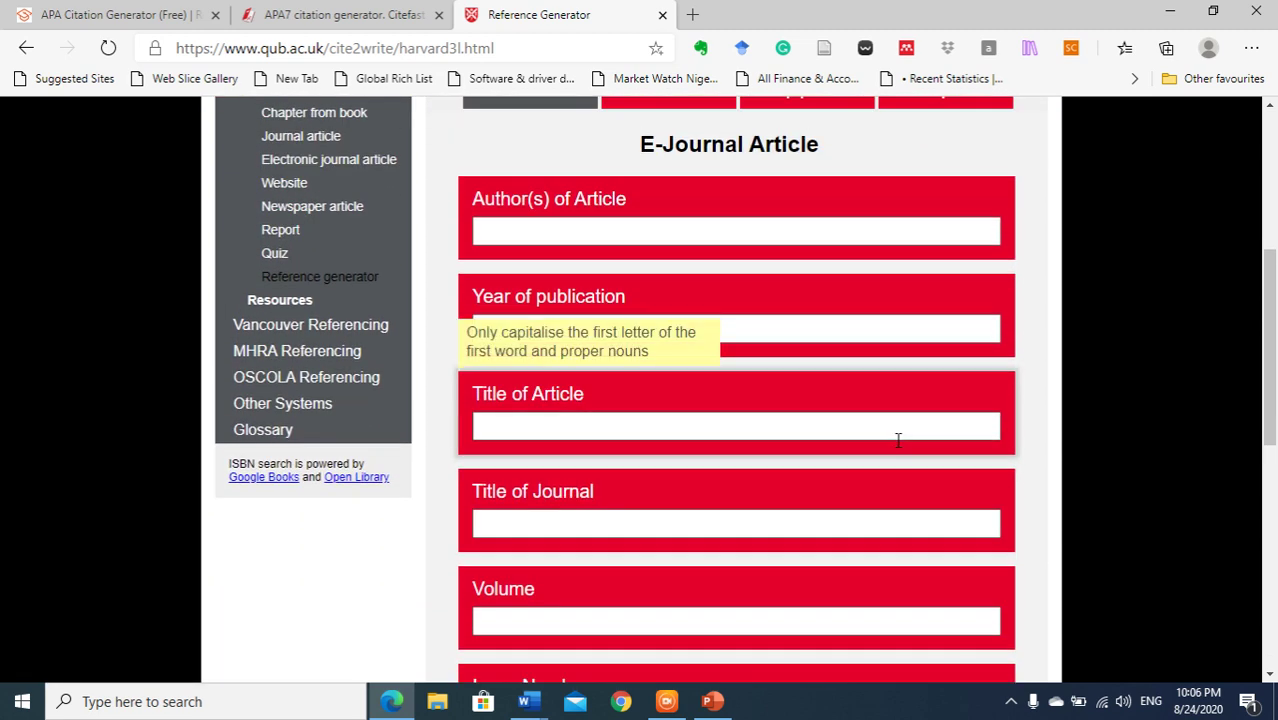
{"action": "scroll", "coordinate": [897, 441], "scroll_direction": "up", "scroll_amount": 1}
{"action": "left_click", "coordinate": [659, 303]}
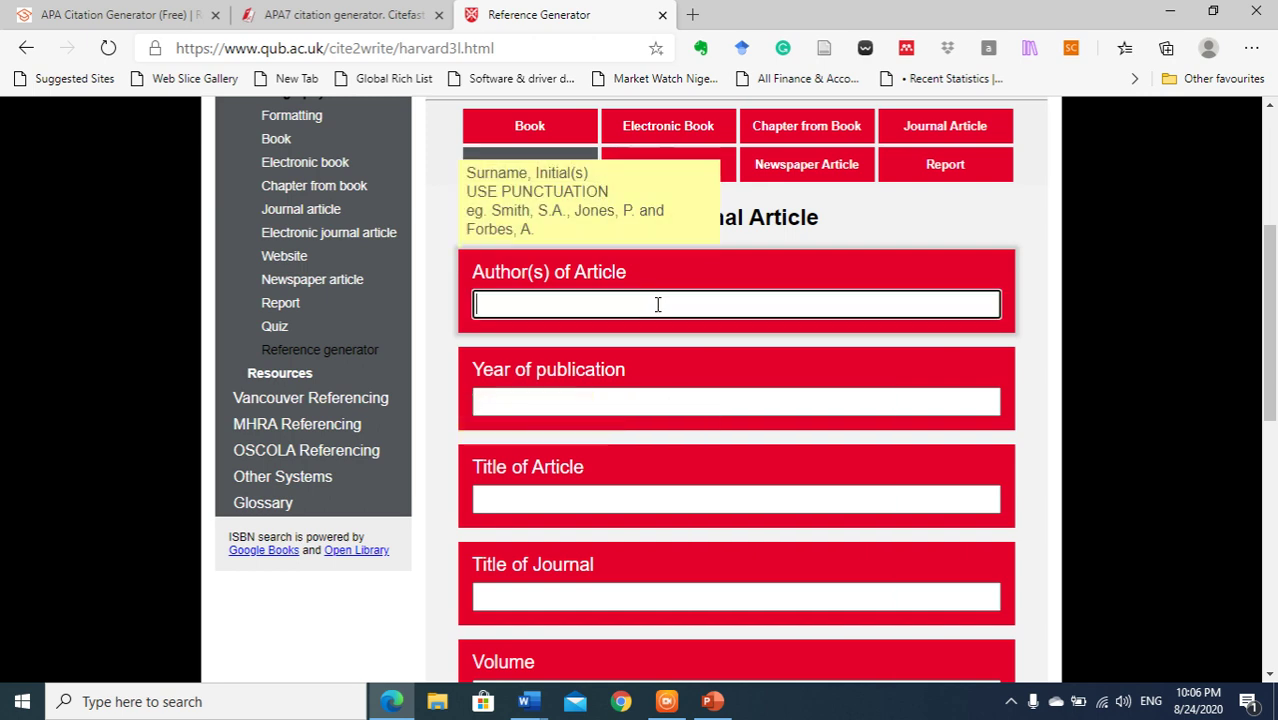
{"action": "type", "text": "Ada"}
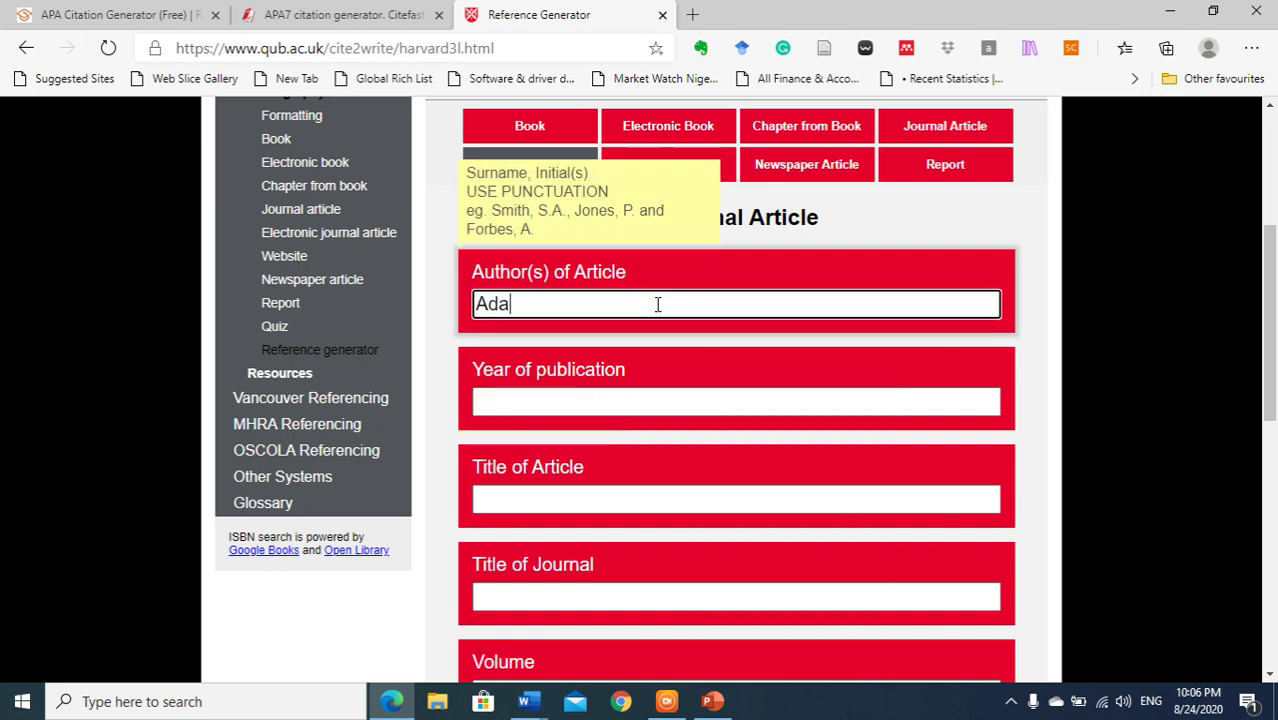
{"action": "type", "text": "mu"}
{"action": "key", "text": "BackSpace"}
{"action": "key", "text": "BackSpace"}
{"action": "key", "text": "BackSpace"}
{"action": "key", "text": "BackSpace"}
{"action": "key", "text": "BackSpace"}
{"action": "type", "text": "Haru"}
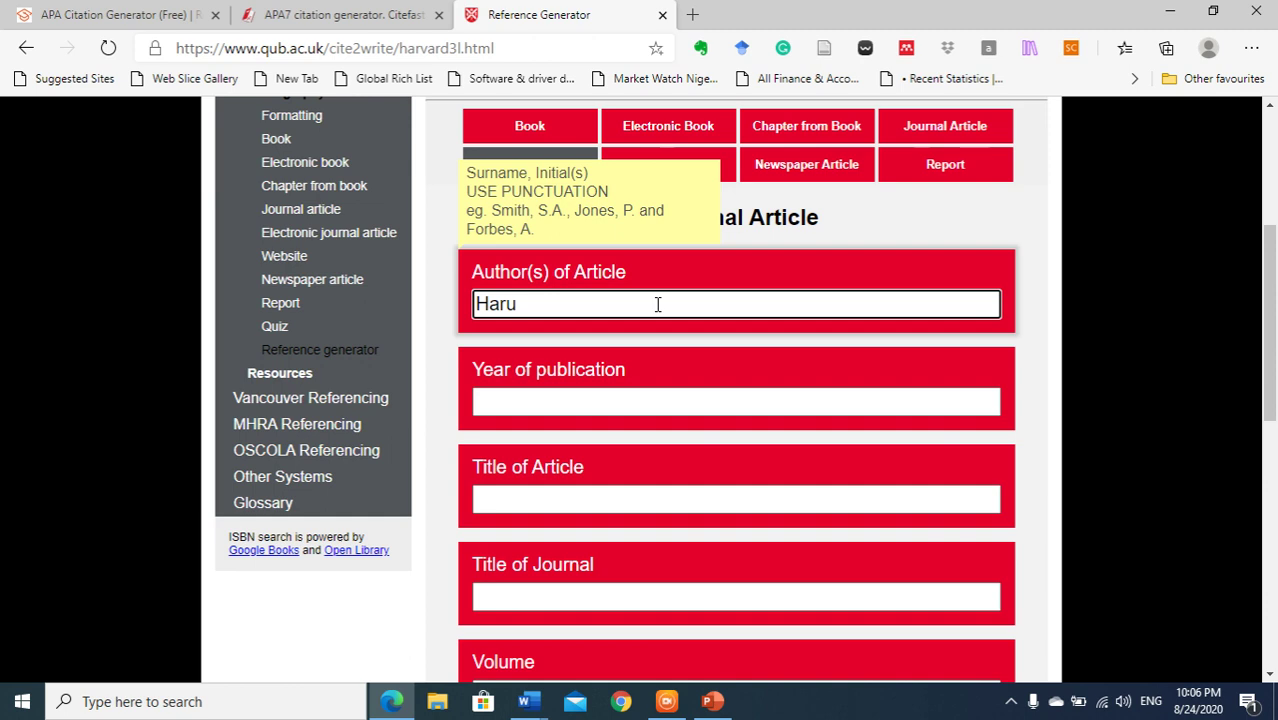
{"action": "type", "text": "na, J. & Ada"}
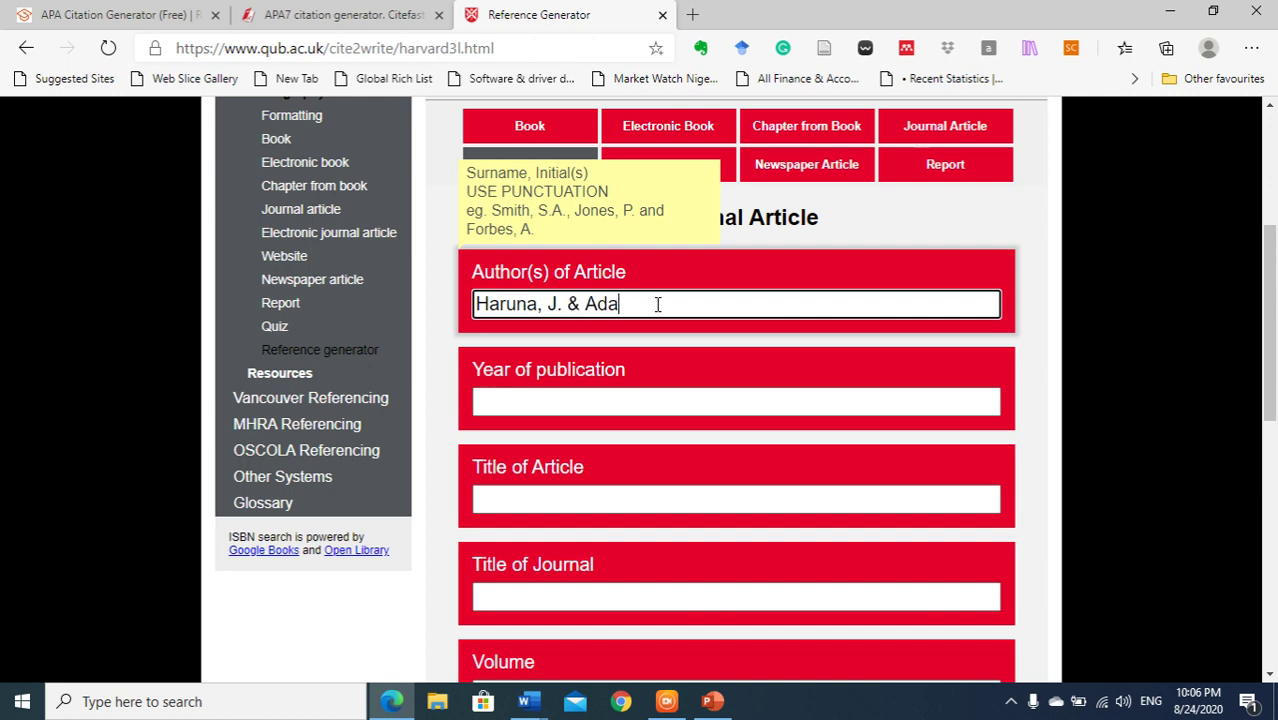
{"action": "type", "text": "mu, A."}
Step: Enter publication year 2020, article title "Ownersip Structure" and journal title "JREMS" in the E-Journal Article form
{"action": "left_click", "coordinate": [551, 400]}
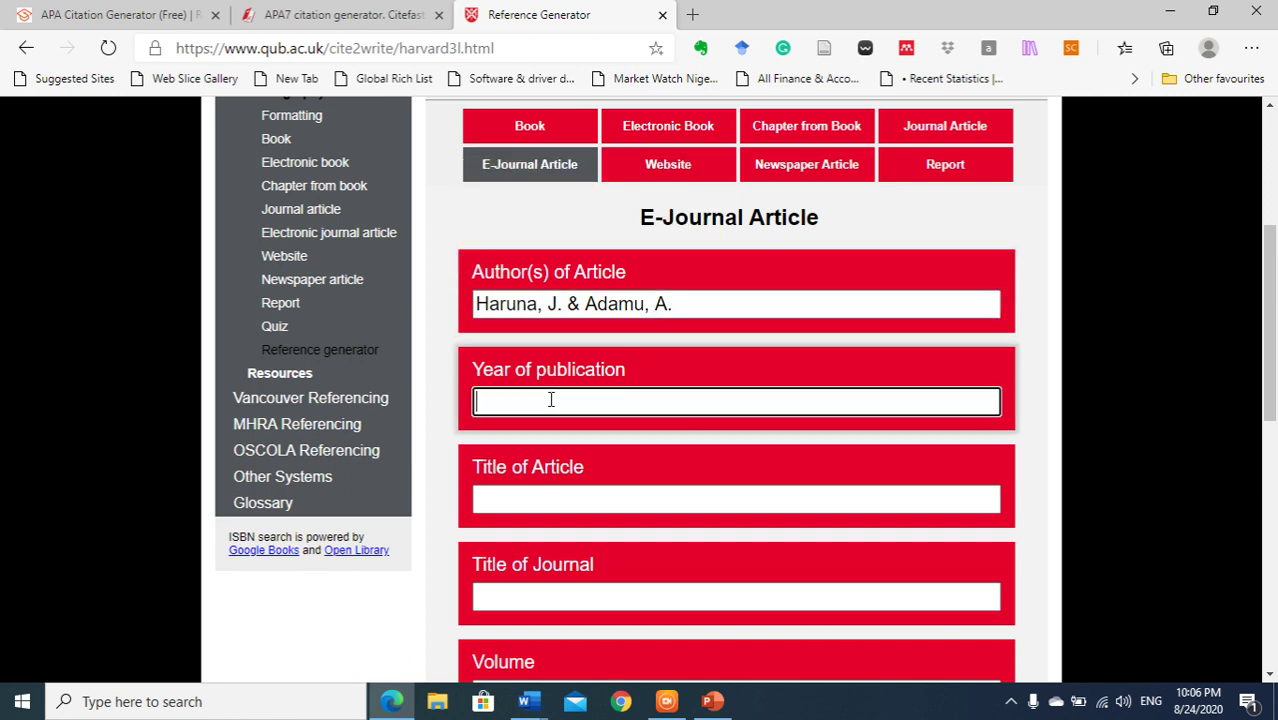
{"action": "type", "text": "2020"}
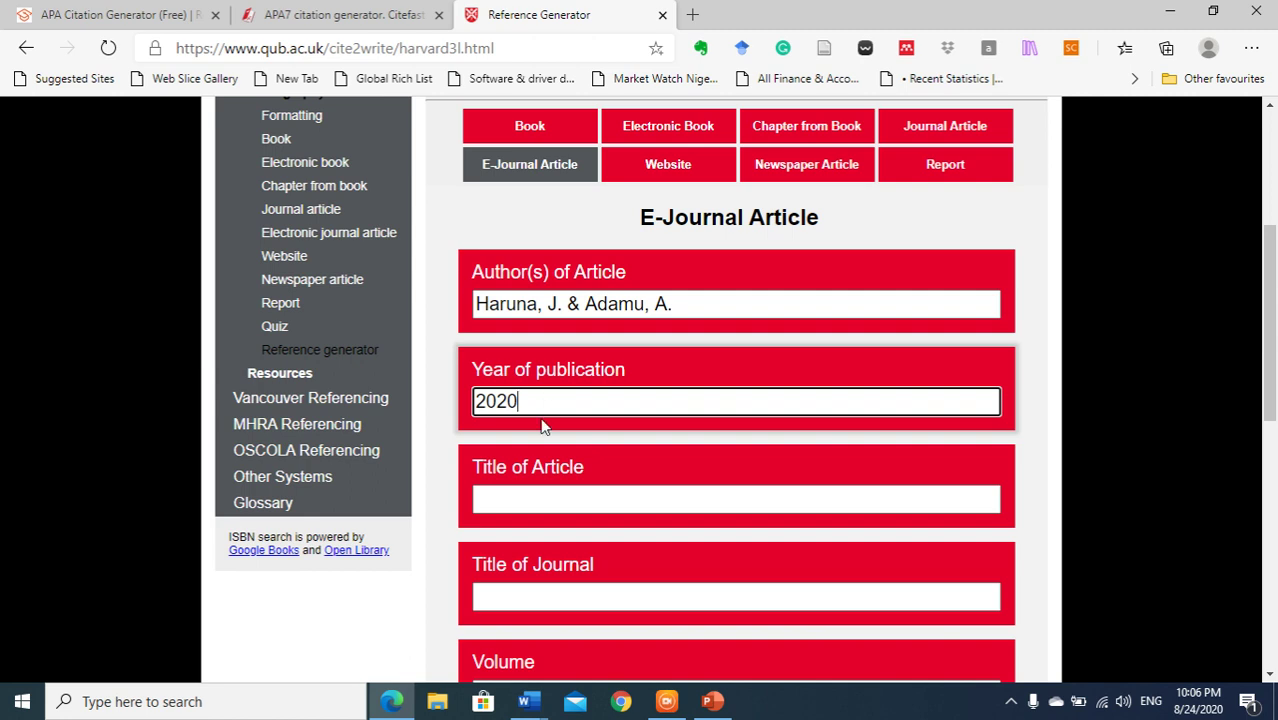
{"action": "left_click", "coordinate": [503, 500]}
{"action": "type", "text": "Owner"}
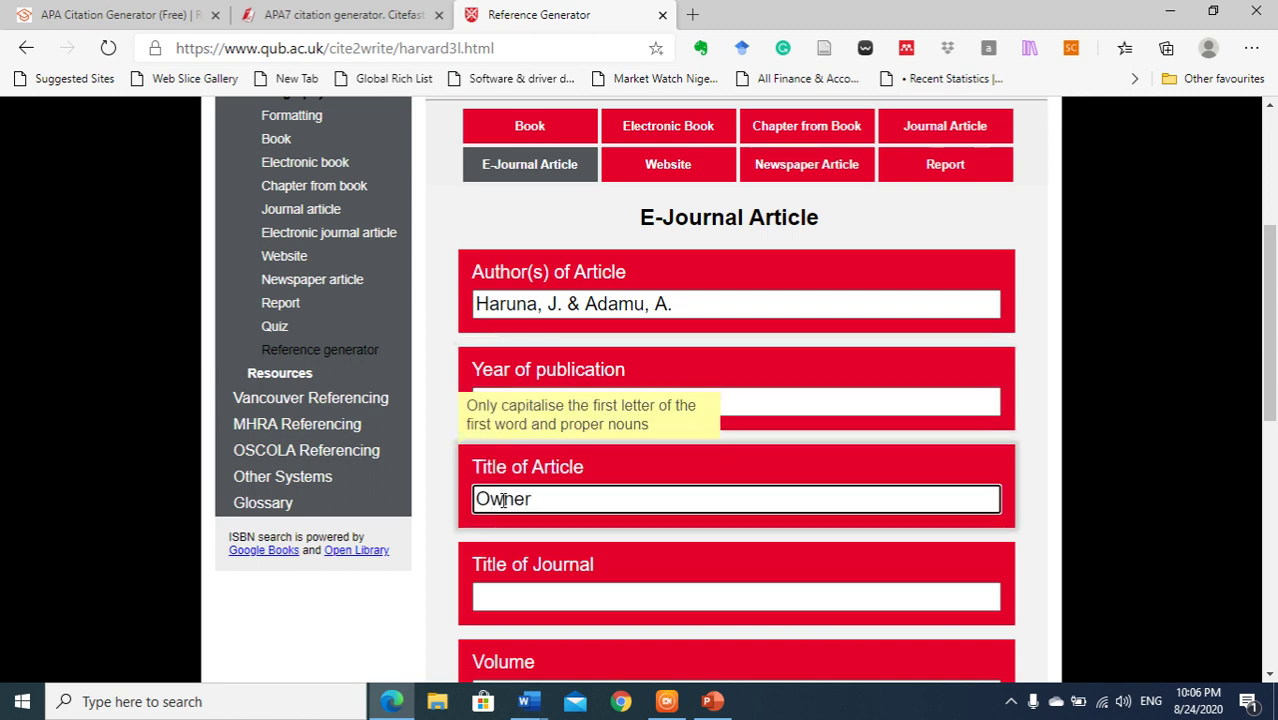
{"action": "type", "text": "sip St"}
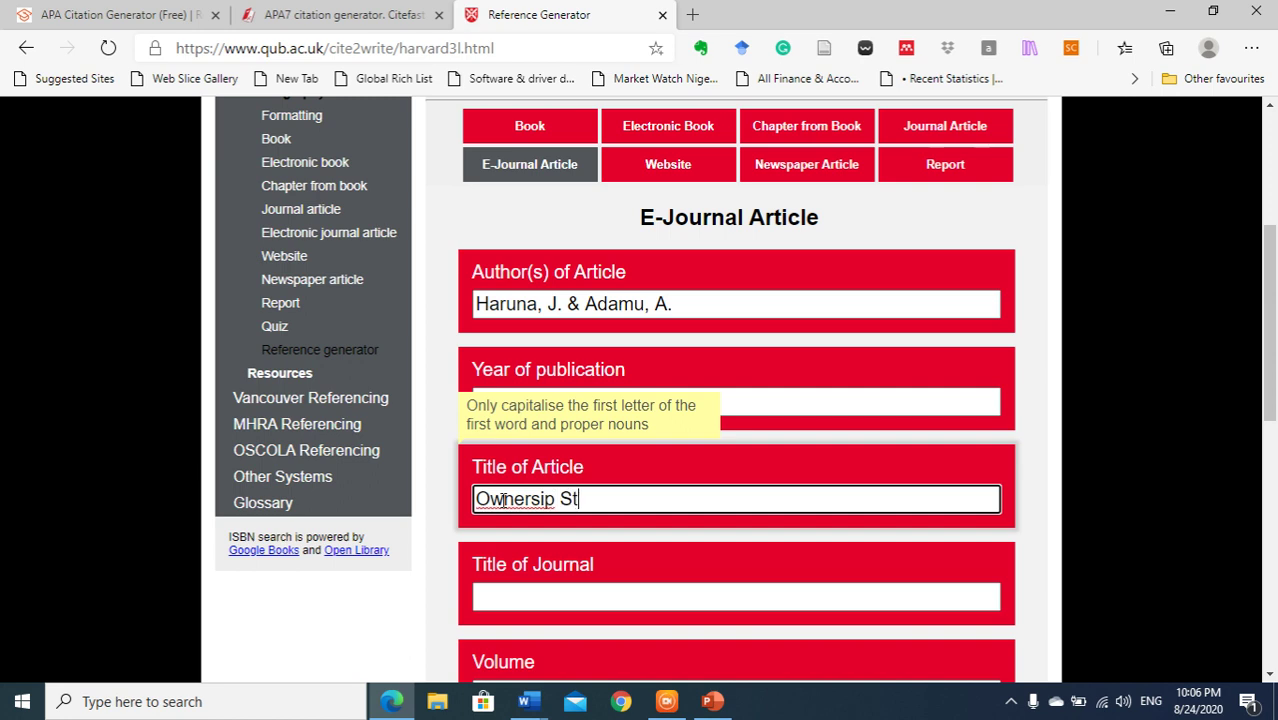
{"action": "type", "text": "ructure"}
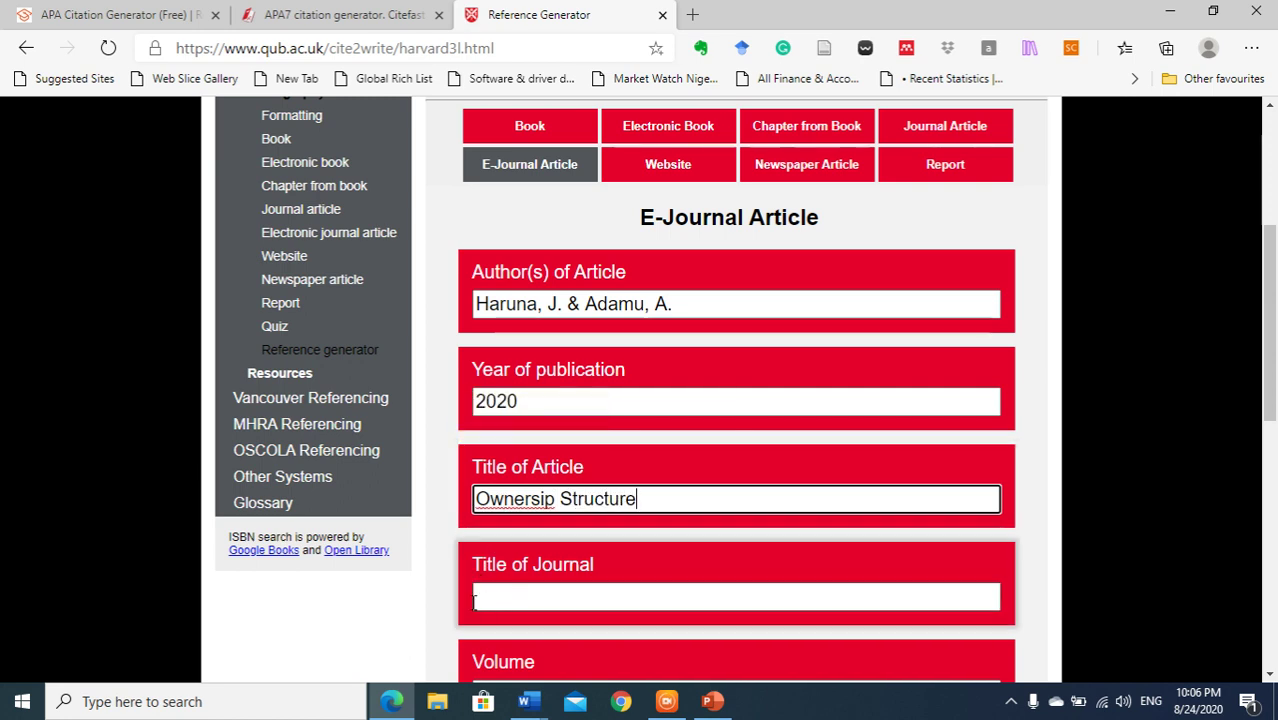
{"action": "left_click", "coordinate": [504, 602]}
{"action": "type", "text": "J"}
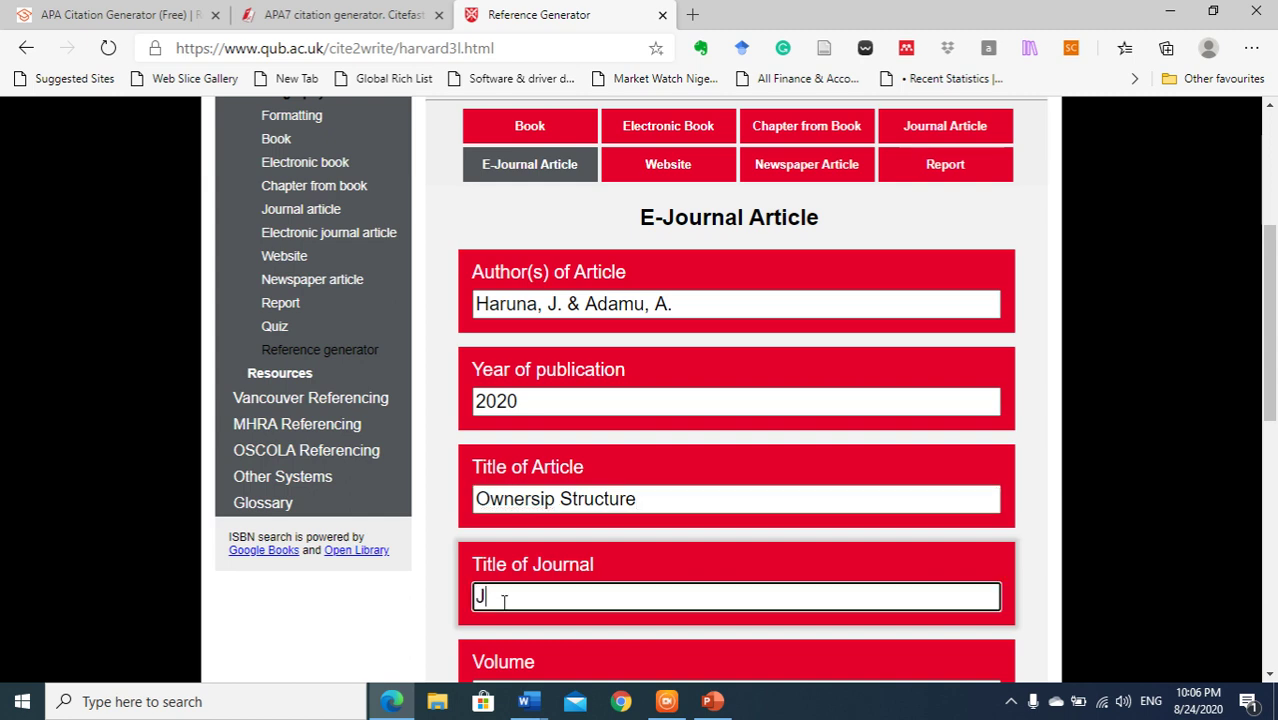
{"action": "type", "text": "REMS"}
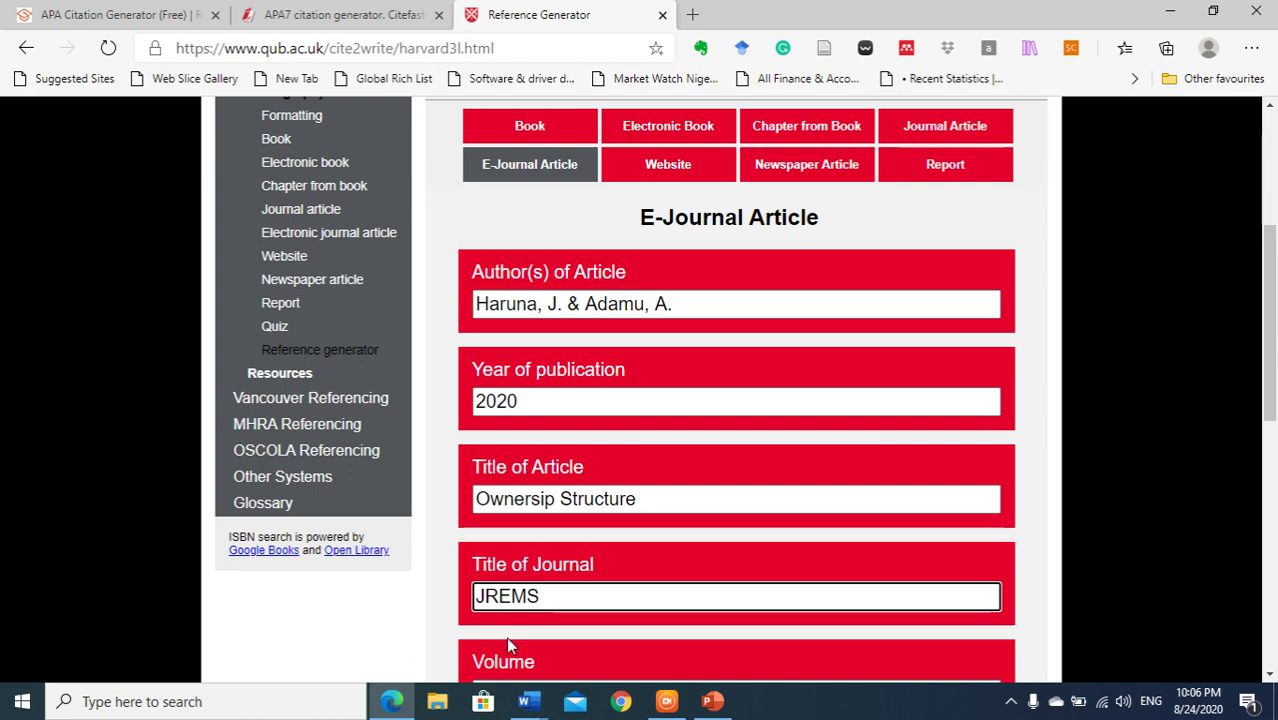
{"action": "left_click", "coordinate": [506, 637]}
Step: Enter volume 4, issue number 2 and page reference 11-20 for the journal article
{"action": "scroll", "coordinate": [506, 637], "scroll_direction": "down", "scroll_amount": 3}
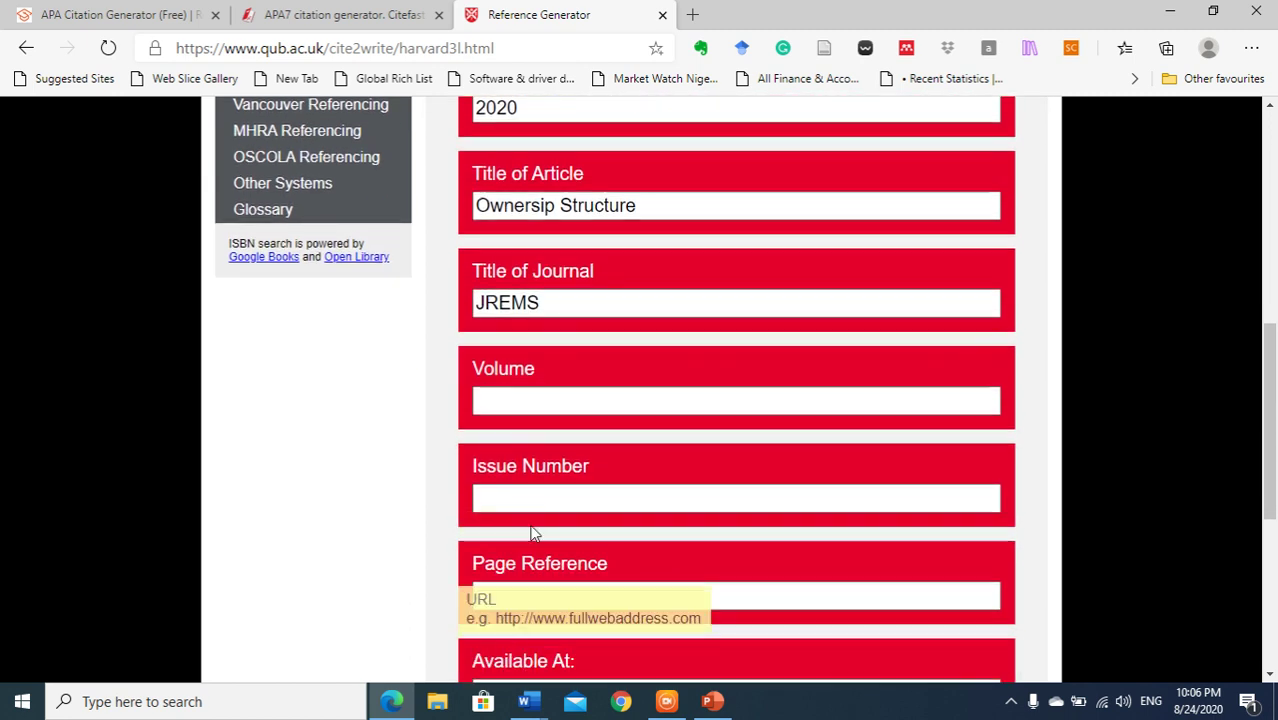
{"action": "left_click", "coordinate": [531, 397]}
{"action": "type", "text": "4"}
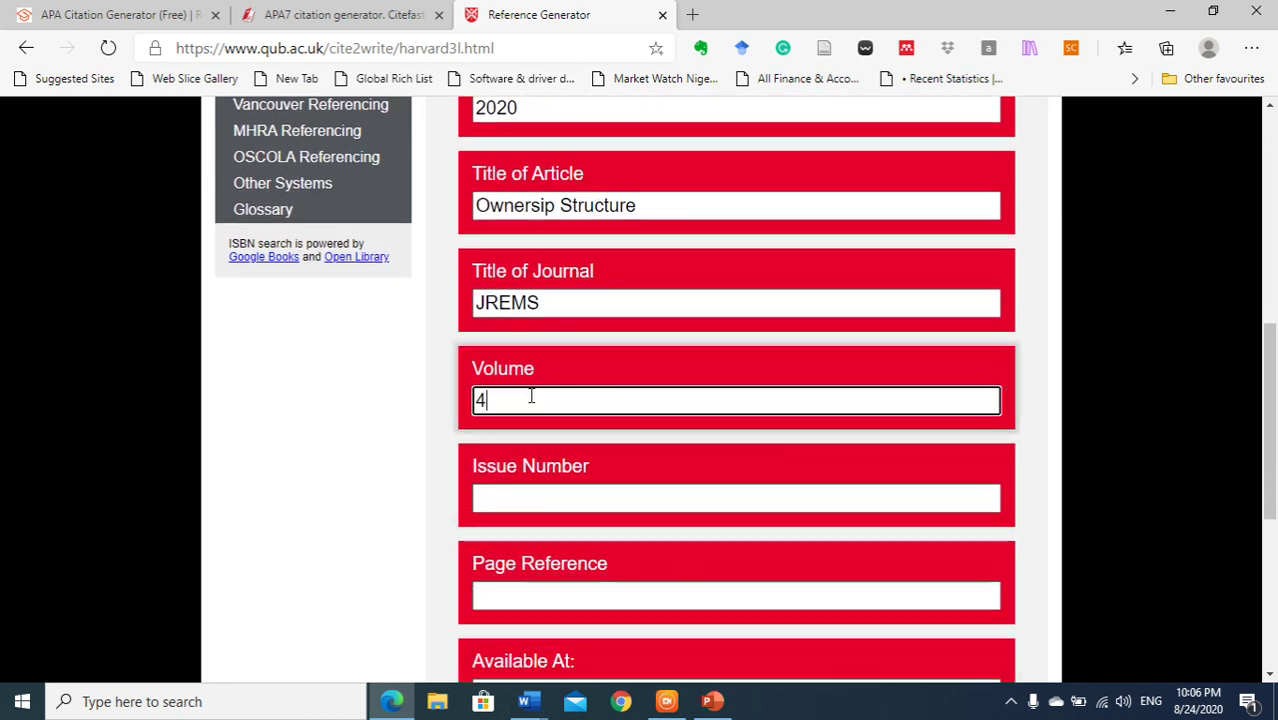
{"action": "left_click", "coordinate": [507, 496]}
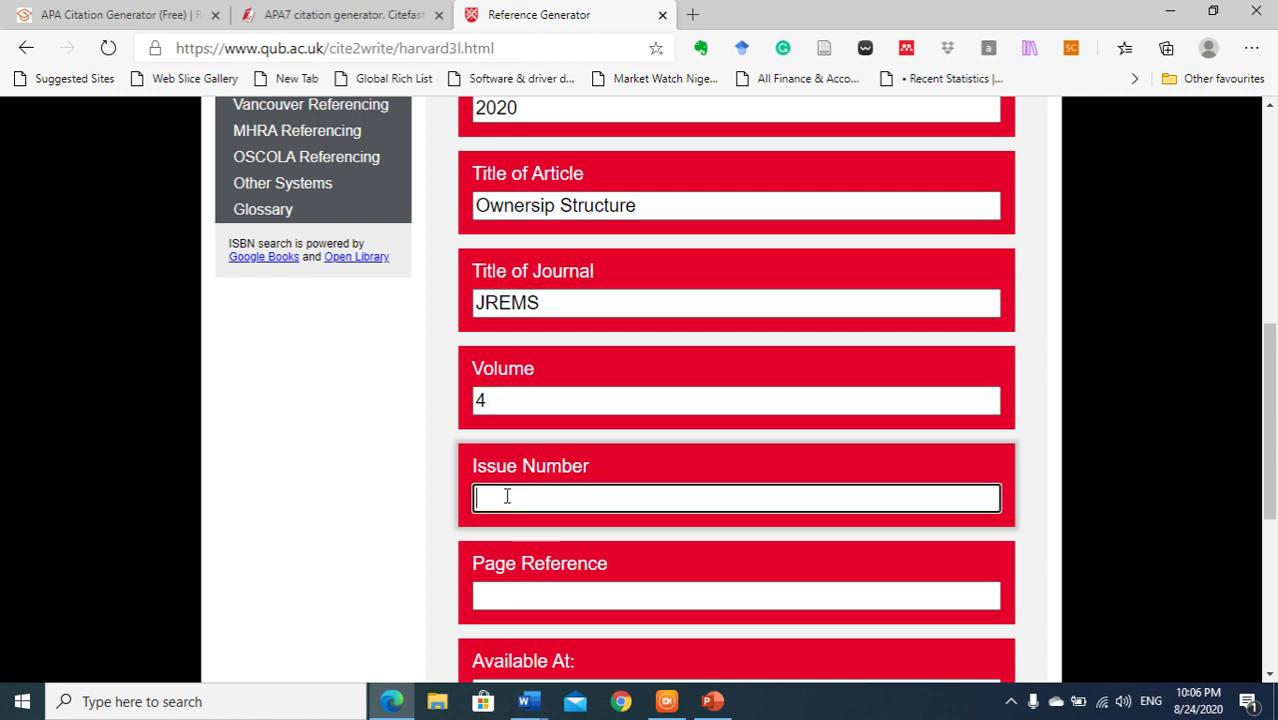
{"action": "type", "text": "2"}
{"action": "left_click", "coordinate": [505, 603]}
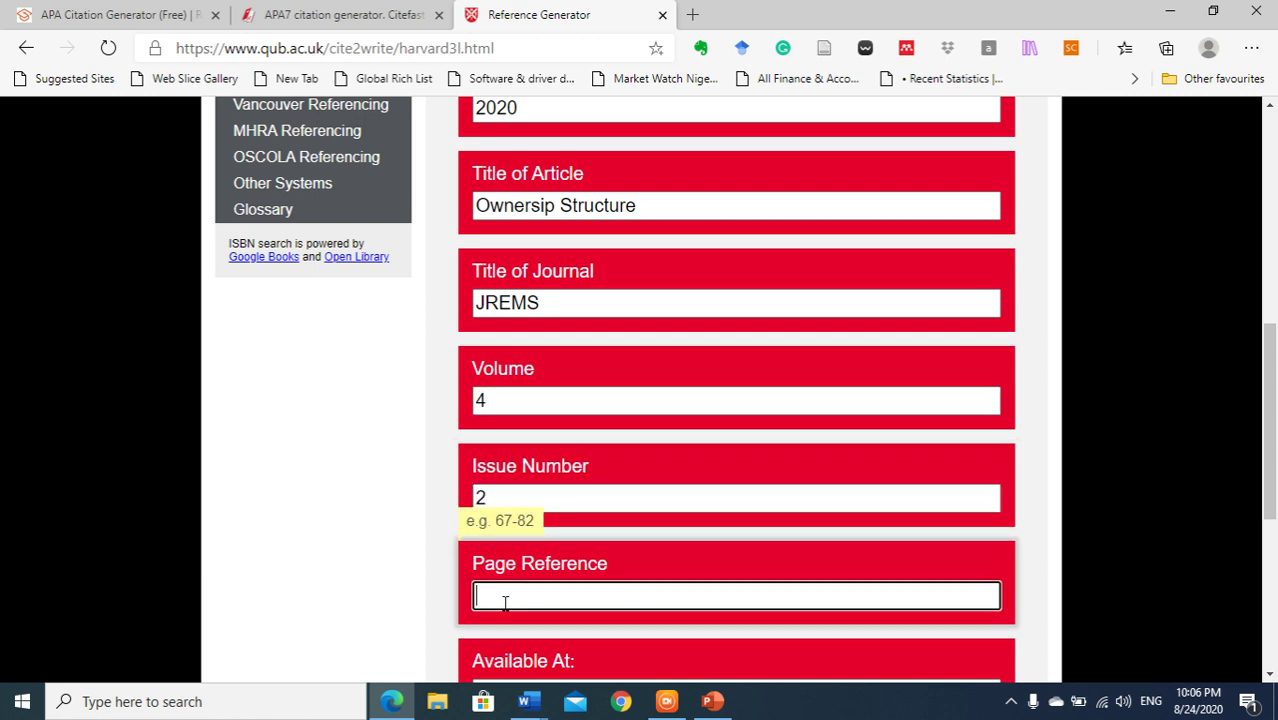
{"action": "type", "text": "11"}
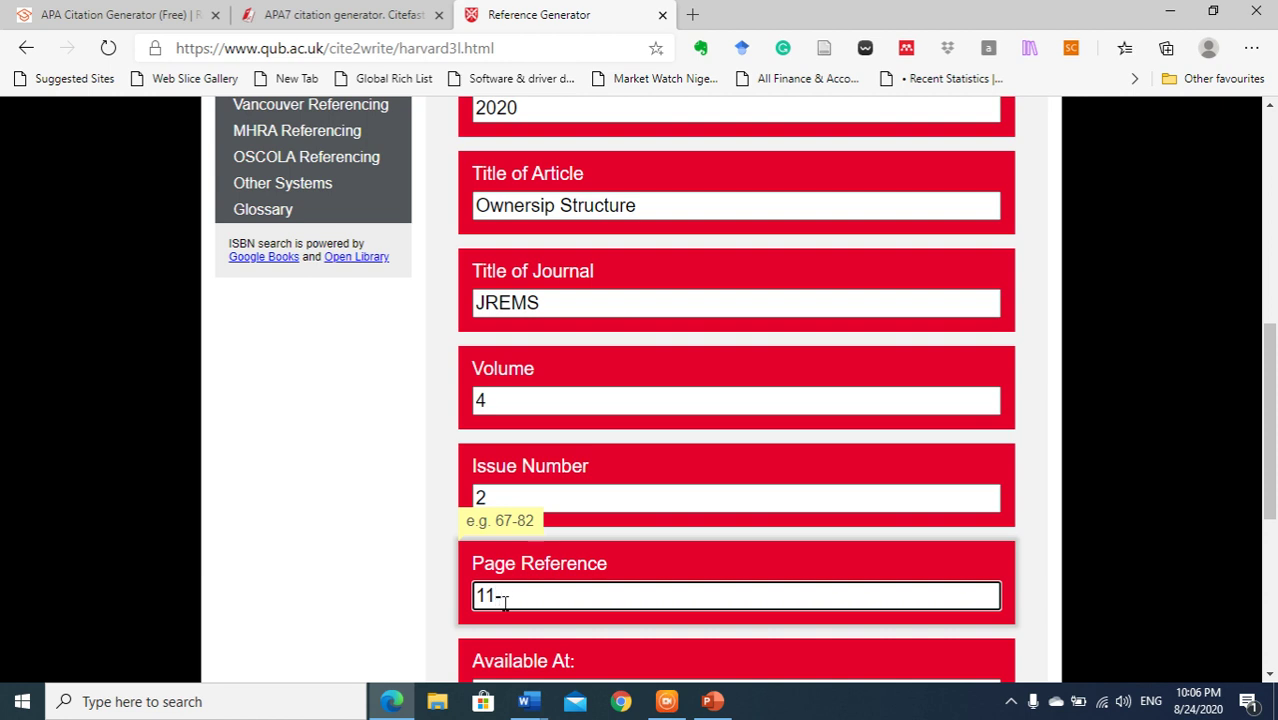
{"action": "type", "text": "-20"}
{"action": "left_click", "coordinate": [431, 603]}
{"action": "scroll", "coordinate": [431, 603], "scroll_direction": "down", "scroll_amount": 3}
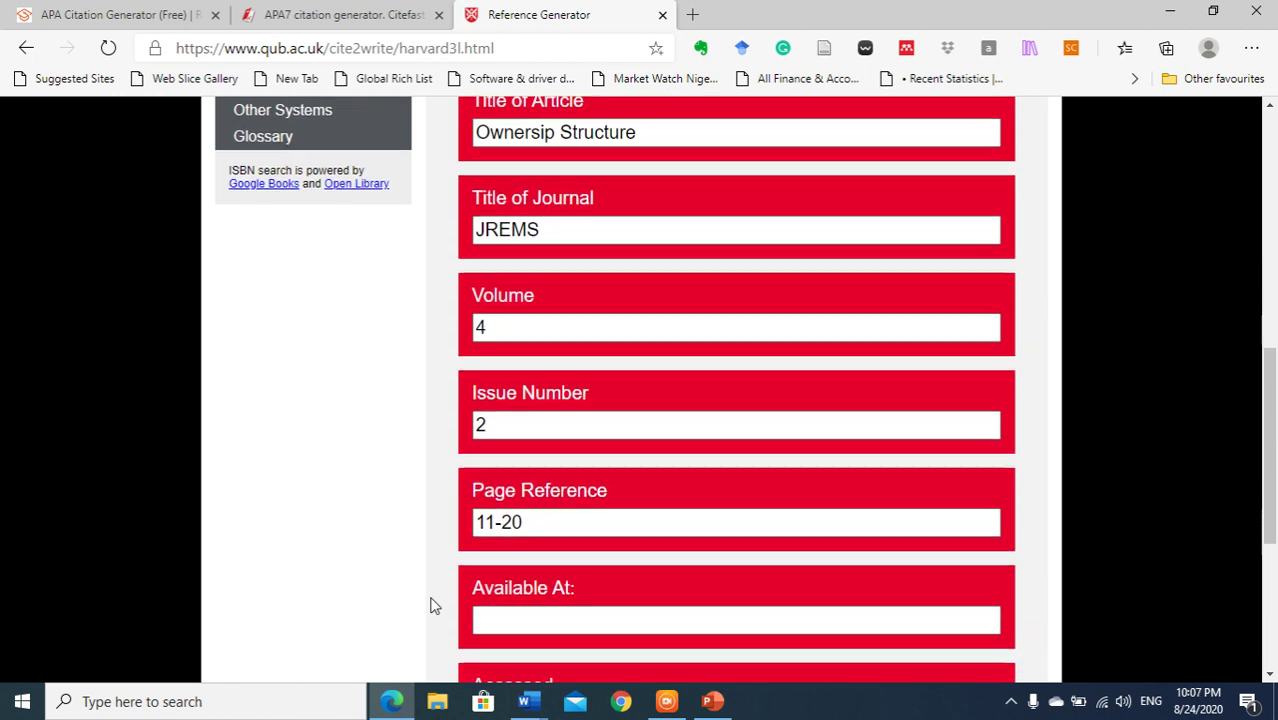
{"action": "left_click", "coordinate": [553, 406]}
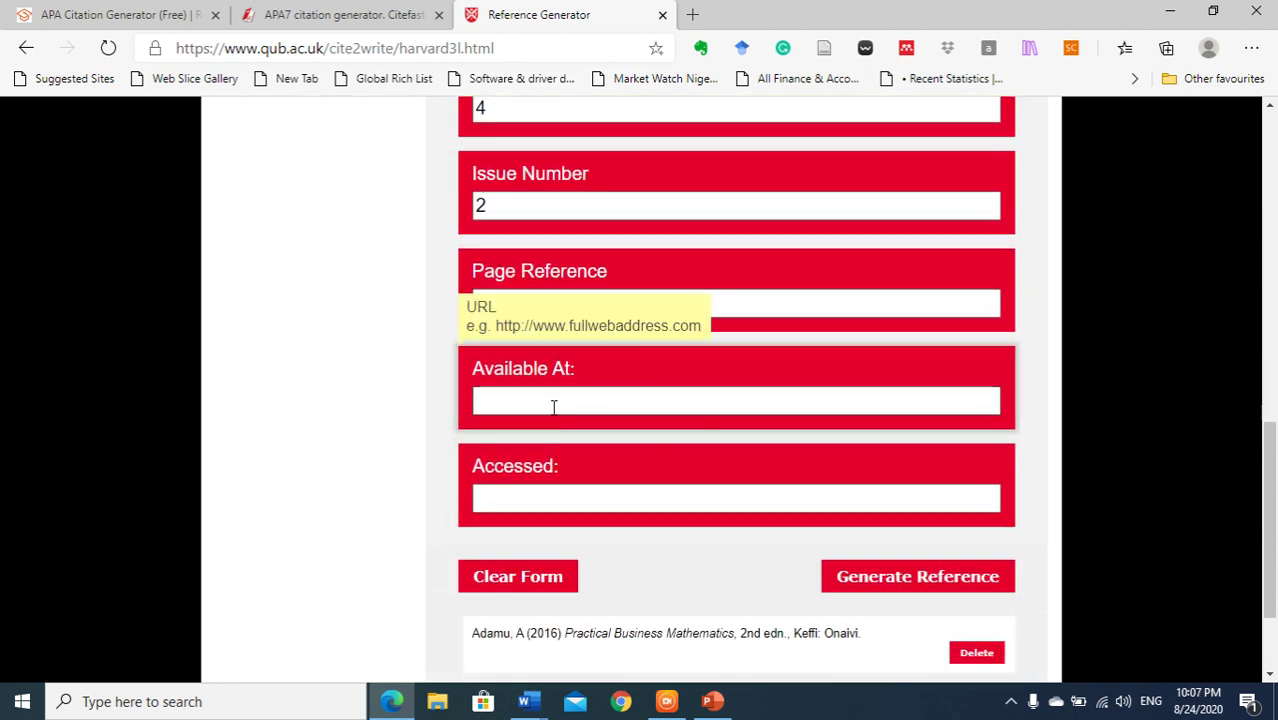
{"action": "type", "text": "ud"}
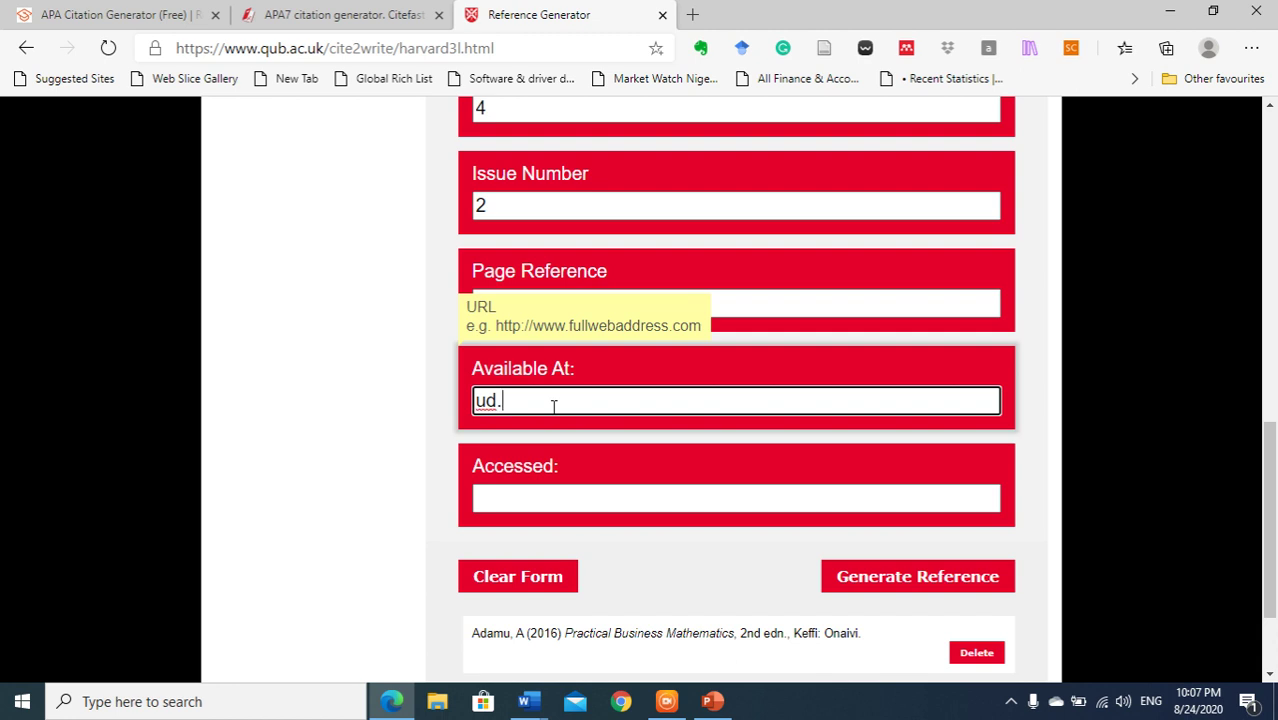
{"action": "type", "text": ".ac"}
{"action": "type", "text": ".ae"}
{"action": "left_click", "coordinate": [533, 501]}
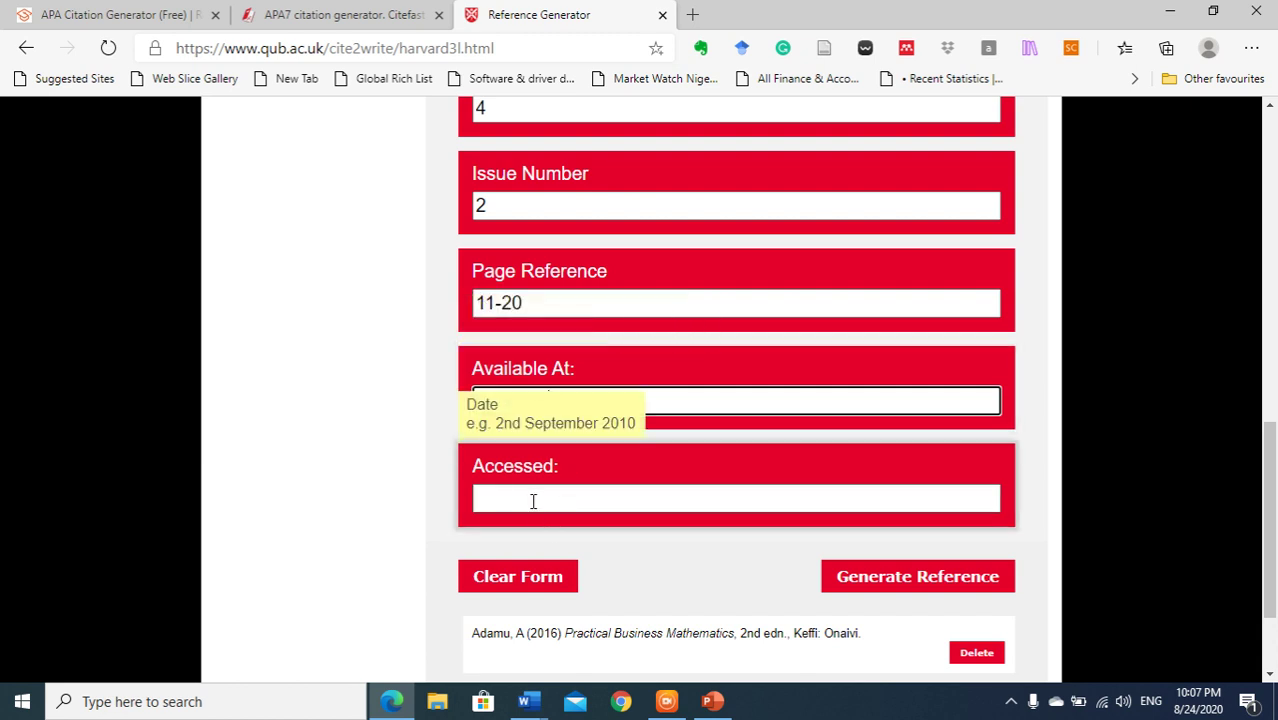
{"action": "left_click", "coordinate": [531, 500]}
{"action": "type", "text": "www"}
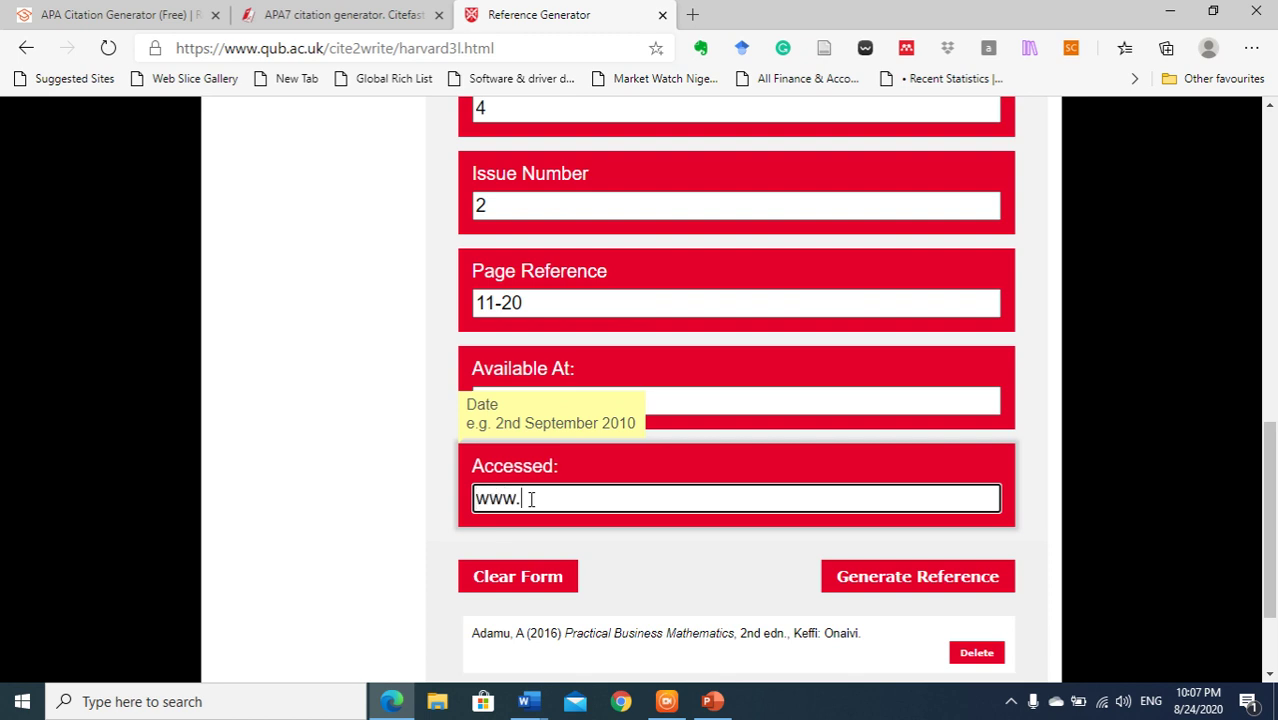
{"action": "type", "text": ".qu"}
{"action": "type", "text": ".ac"}
{"action": "left_click", "coordinate": [666, 551]}
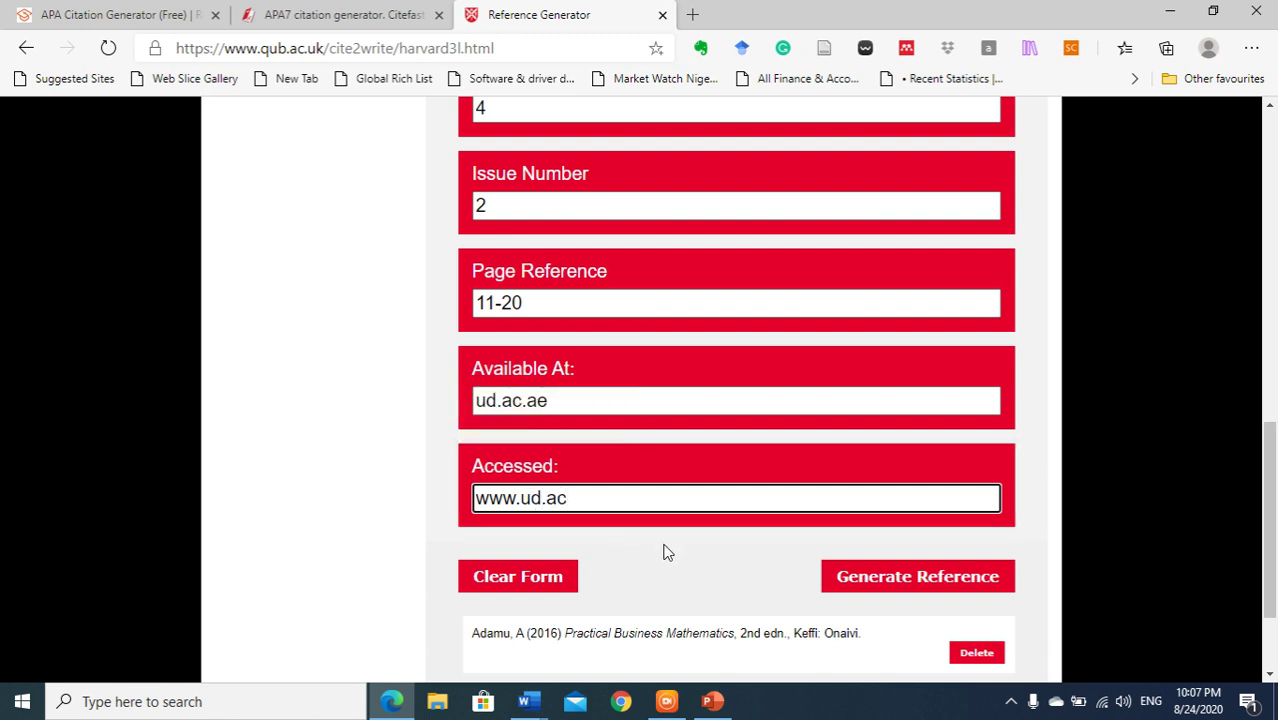
Step: Generate the e-journal article reference and create a sorted list of all references
{"action": "left_click", "coordinate": [852, 586]}
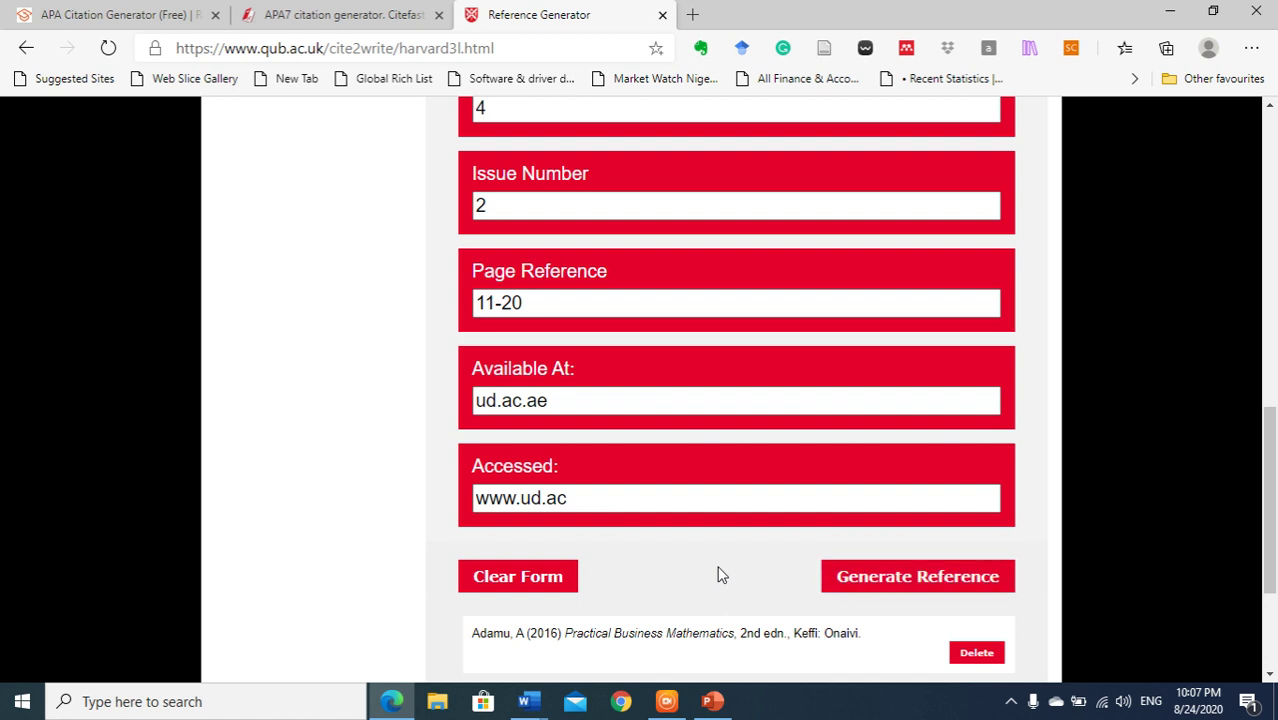
{"action": "scroll", "coordinate": [718, 572], "scroll_direction": "down", "scroll_amount": 3}
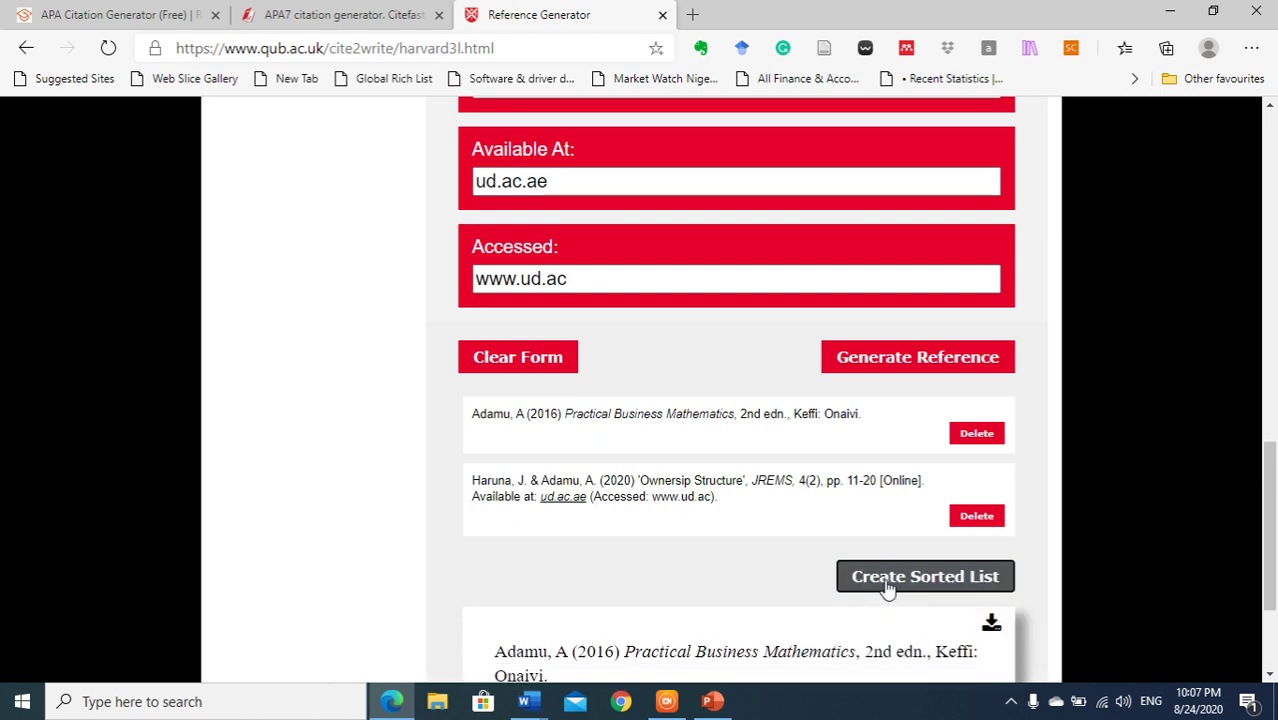
{"action": "scroll", "coordinate": [388, 567], "scroll_direction": "down", "scroll_amount": 2}
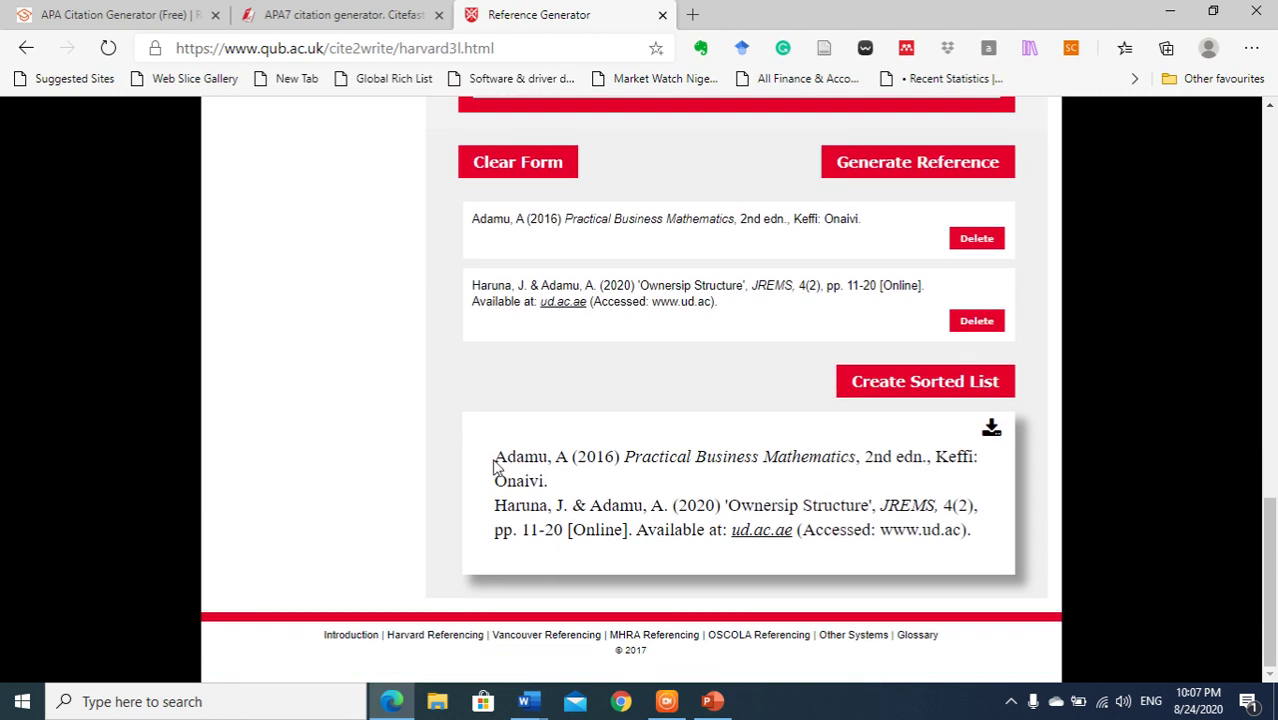
Step: Copy both sorted Harvard references and paste them at the start of the reference list in Word, separated from the existing first entry
{"action": "left_click_drag", "start_coordinate": [496, 458], "coordinate": [997, 541]}
{"action": "key", "text": "ctrl+c"}
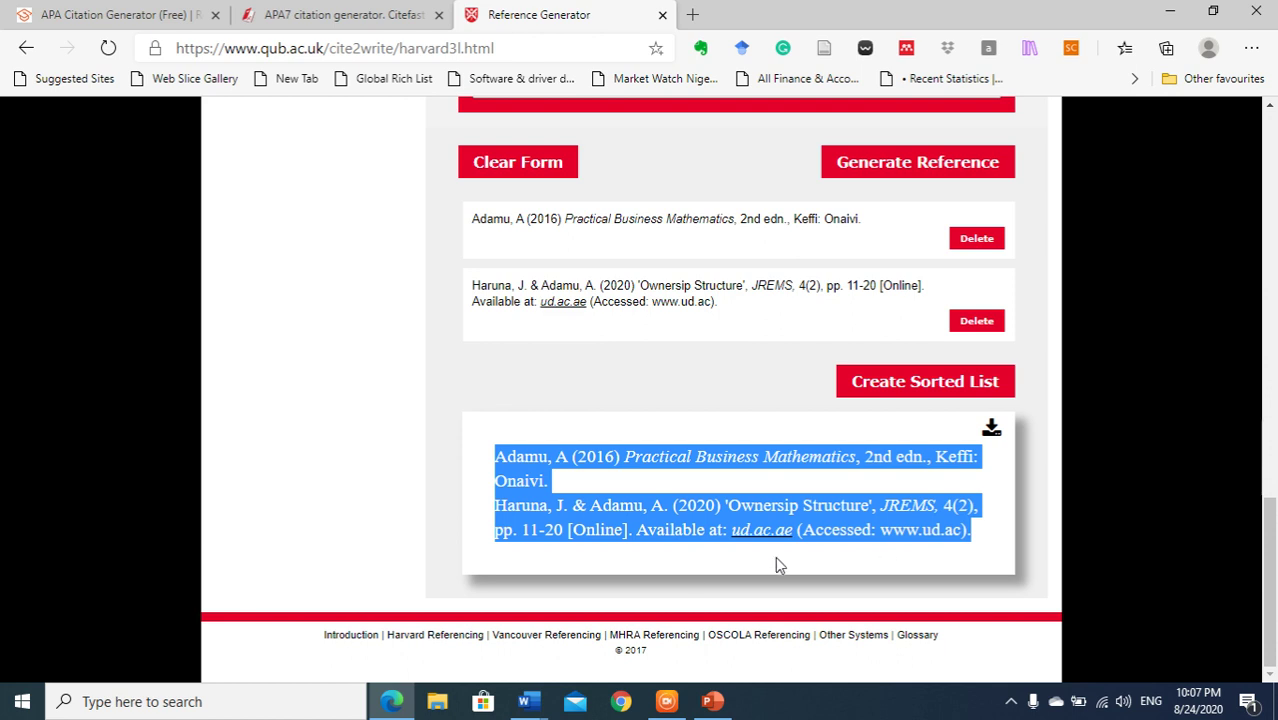
{"action": "left_click", "coordinate": [549, 697]}
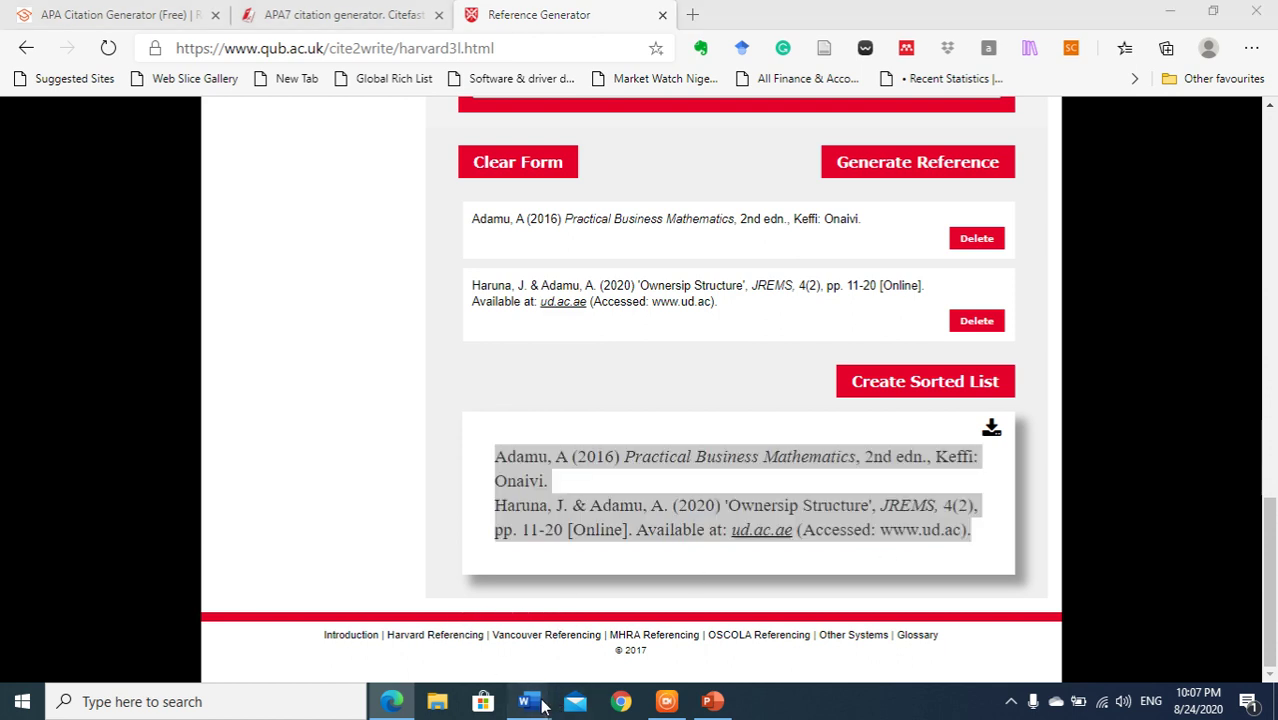
{"action": "left_click", "coordinate": [491, 627]}
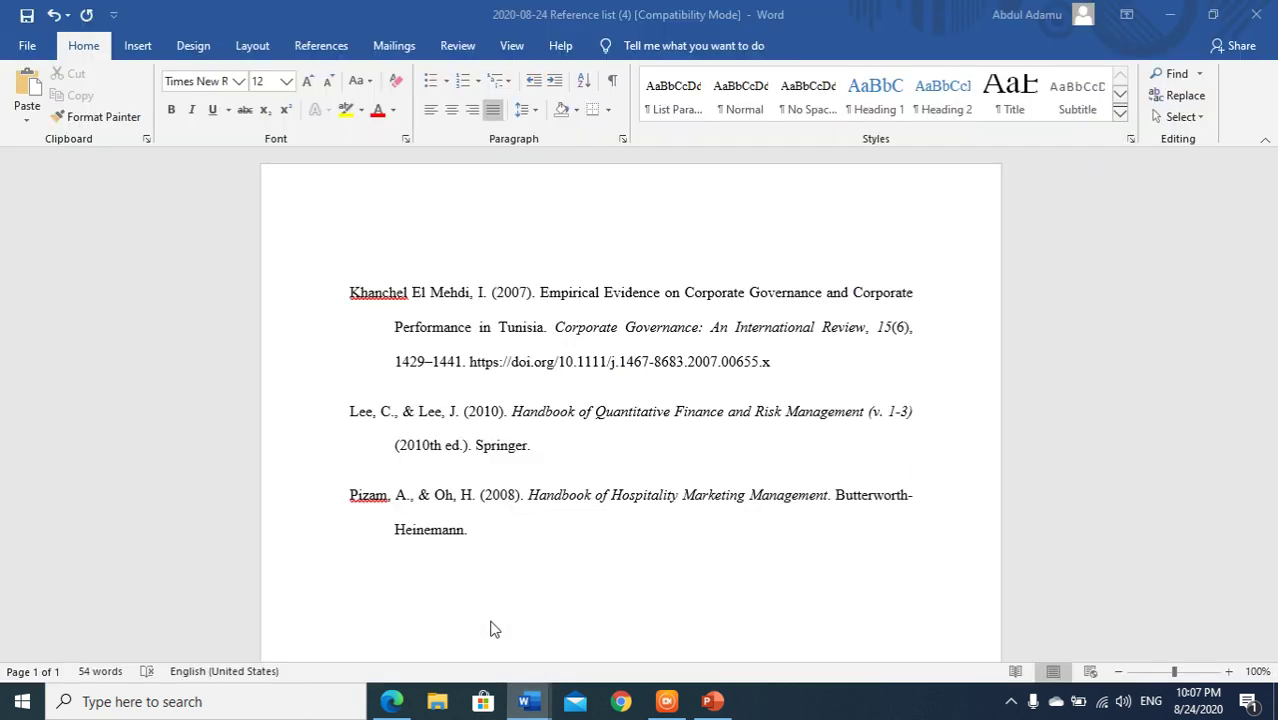
{"action": "left_click", "coordinate": [350, 292]}
{"action": "key", "text": "ctrl+v"}
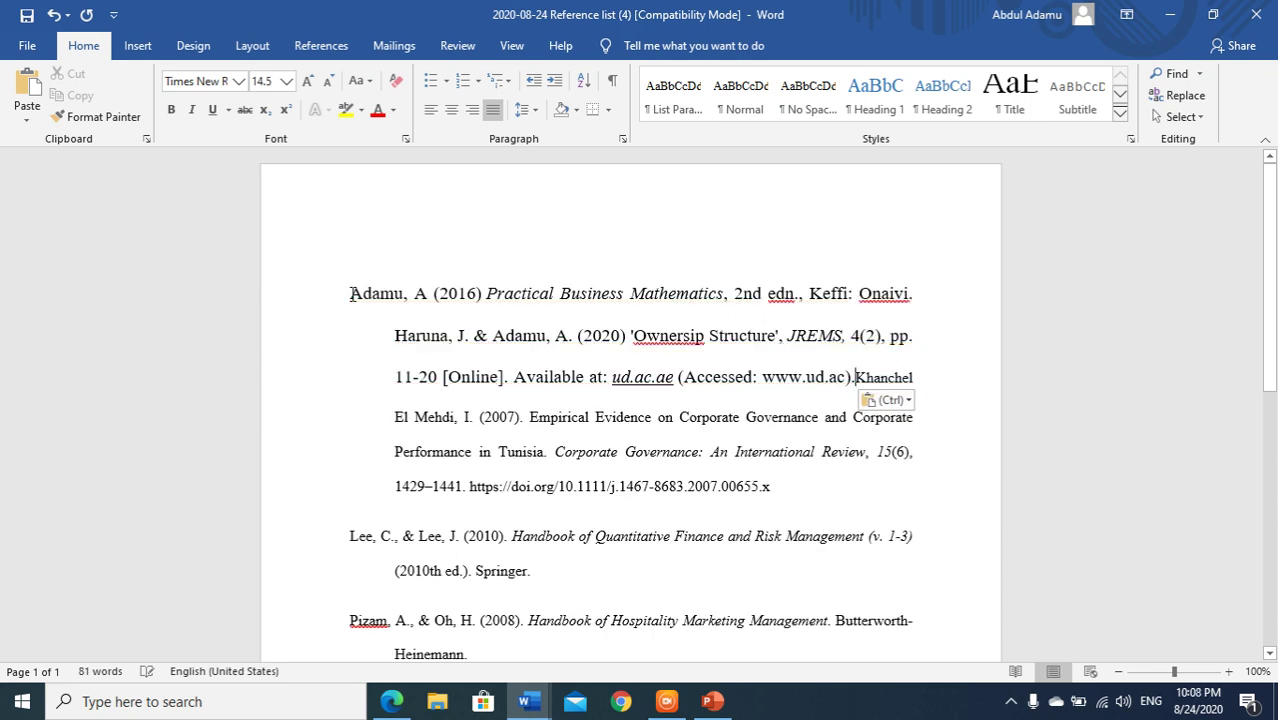
{"action": "key", "text": "Return"}
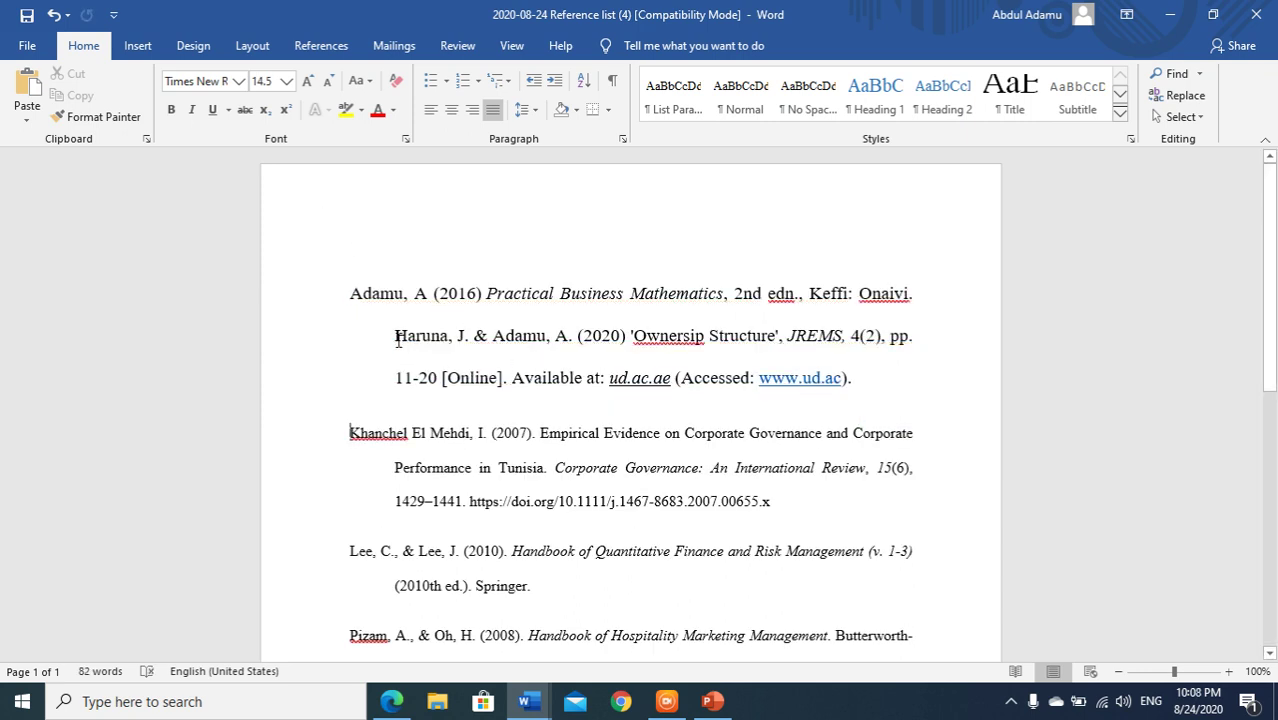
Step: Move the 'Ownersip Structure' journal reference into its own paragraph below the Practical Business Mathematics entry
{"action": "left_click_drag", "start_coordinate": [397, 335], "coordinate": [860, 392]}
{"action": "key", "text": "ctrl+c"}
{"action": "key", "text": "Delete"}
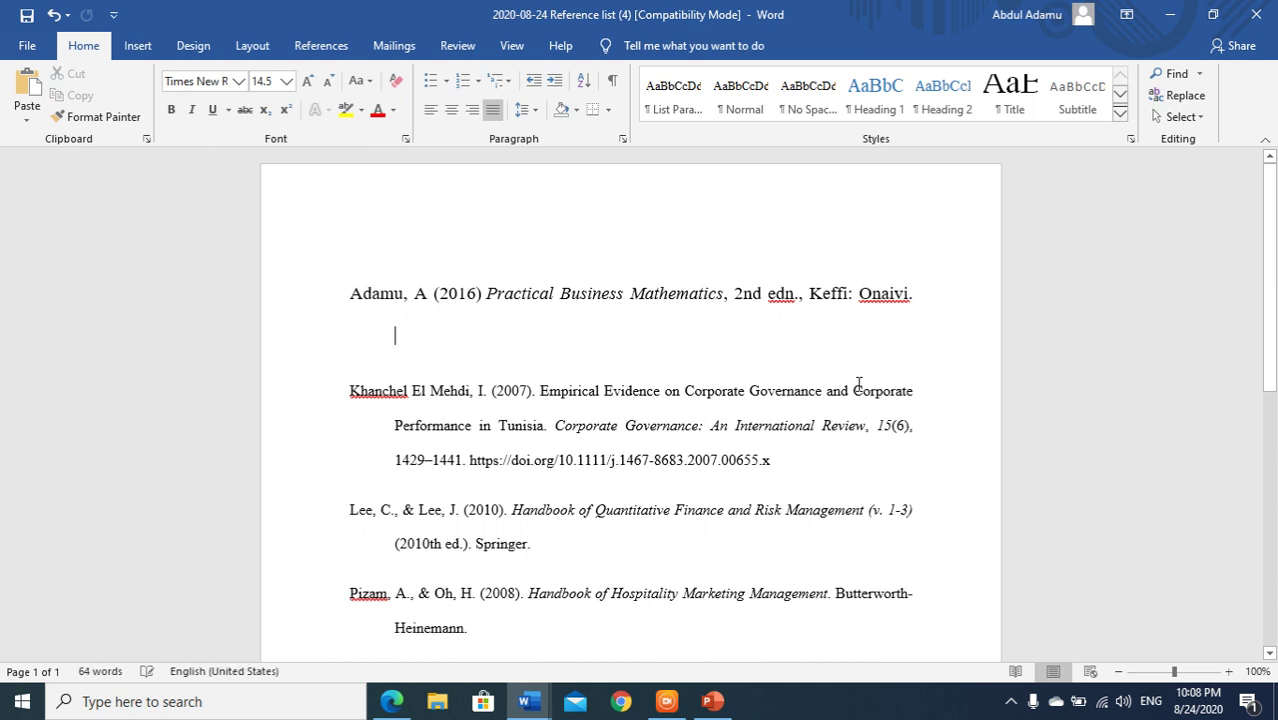
{"action": "key", "text": "Delete"}
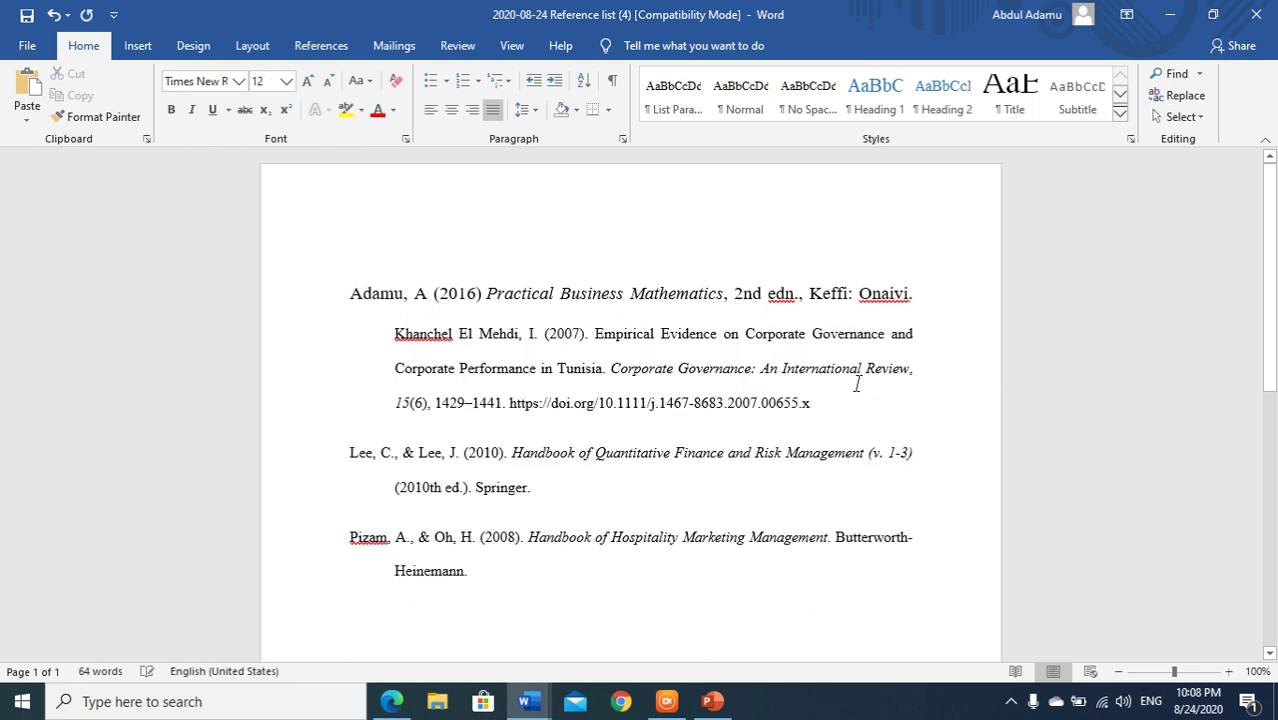
{"action": "key", "text": "BackSpace"}
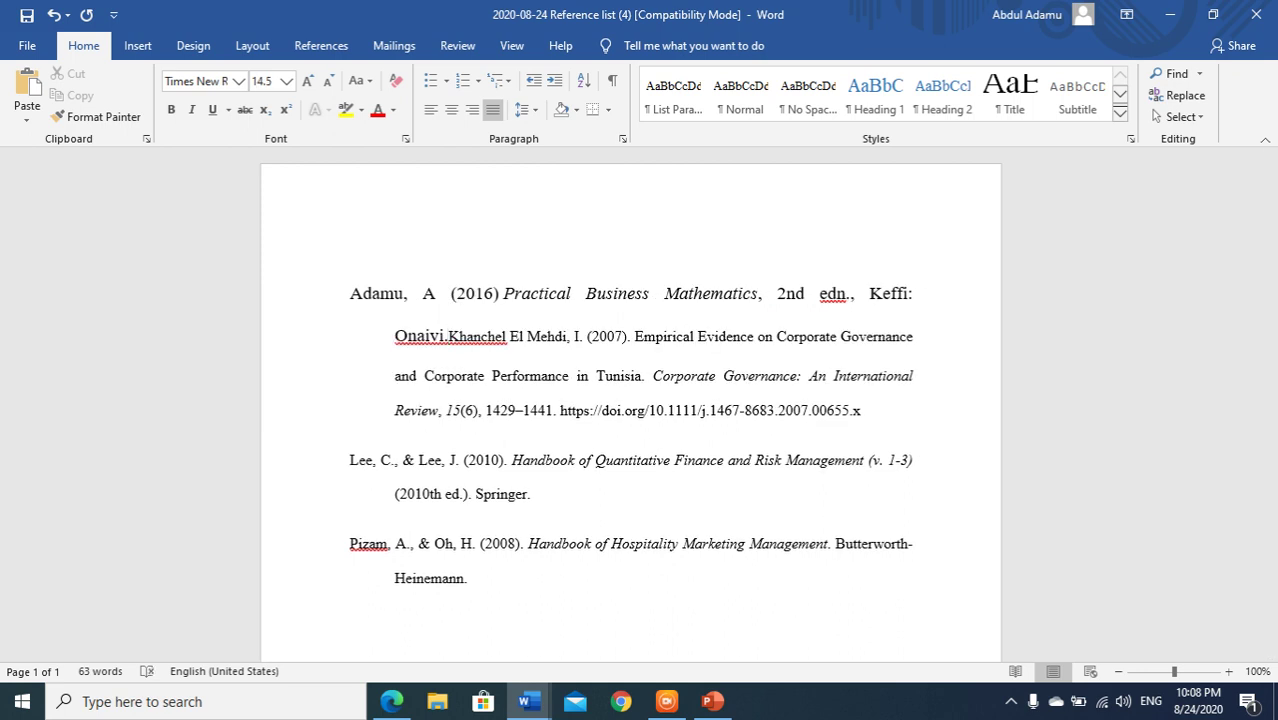
{"action": "key", "text": "Return"}
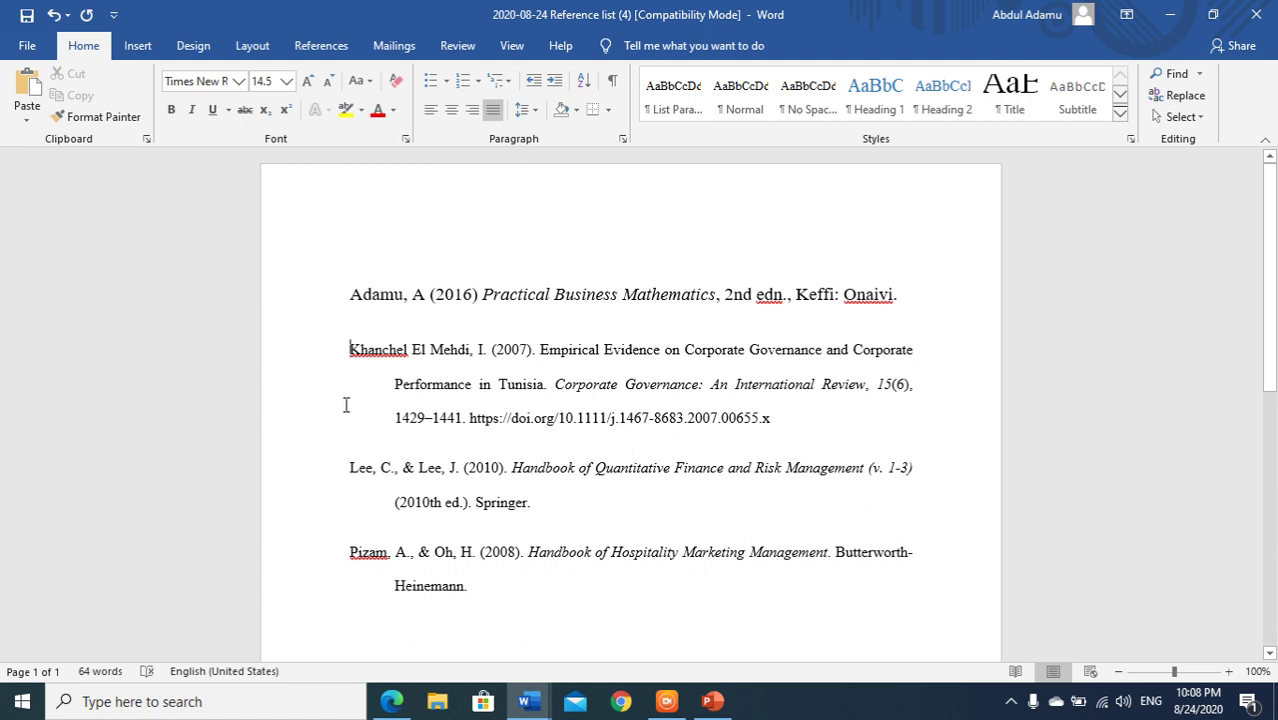
{"action": "key", "text": "ctrl+v"}
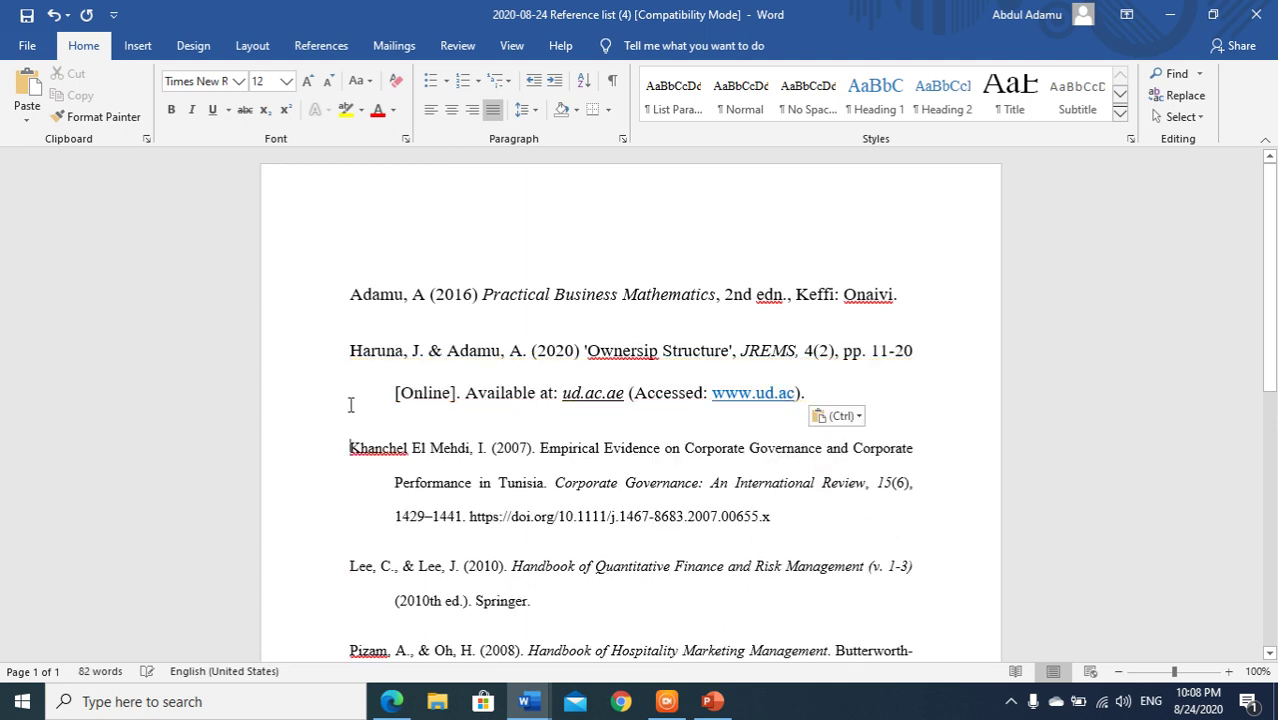
{"action": "scroll", "coordinate": [300, 585], "scroll_direction": "down", "scroll_amount": 2}
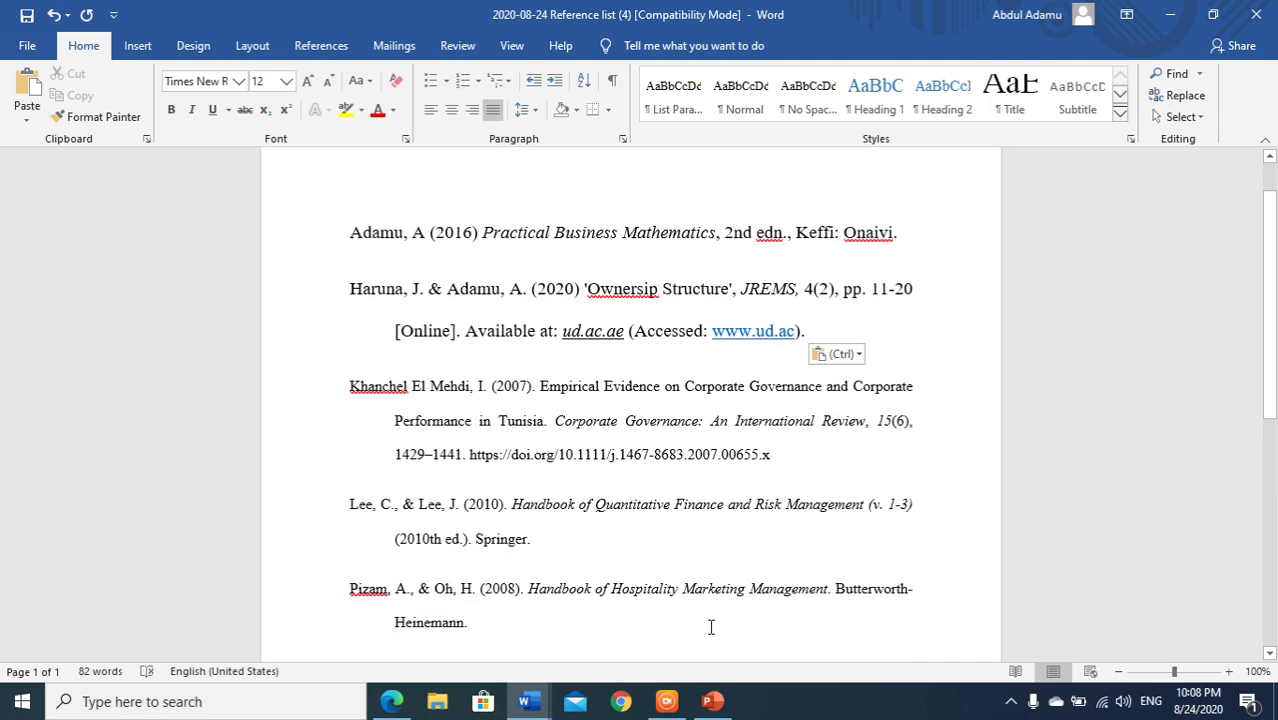
Step: Switch to the PowerPoint presentation and go to the closing slide, slide 6
{"action": "left_click", "coordinate": [712, 701]}
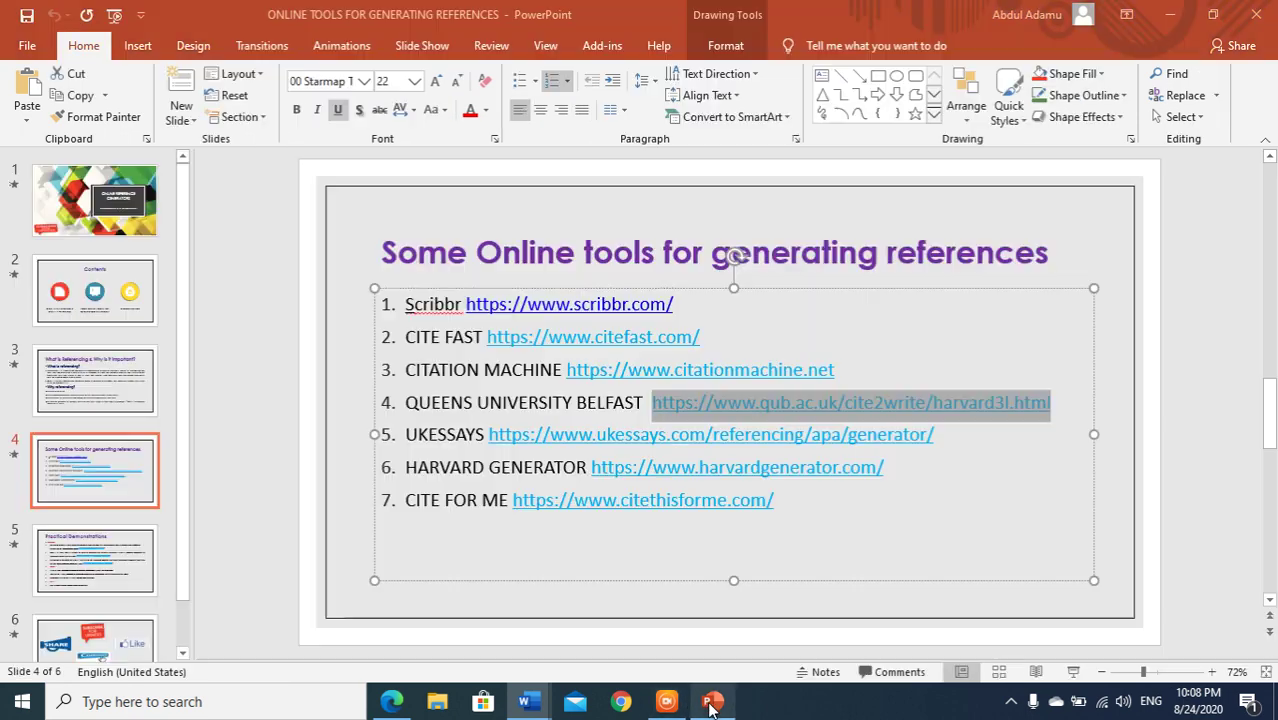
{"action": "left_click", "coordinate": [85, 470]}
{"action": "key", "text": "Down"}
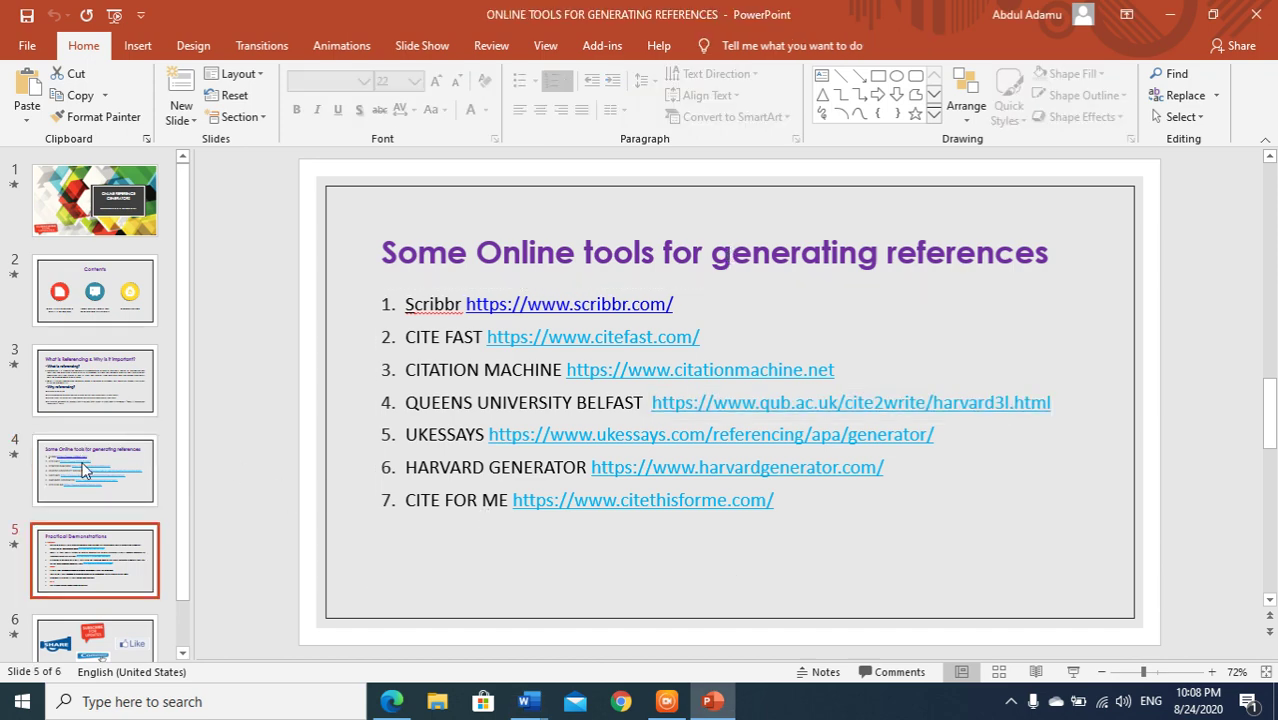
{"action": "key", "text": "Down"}
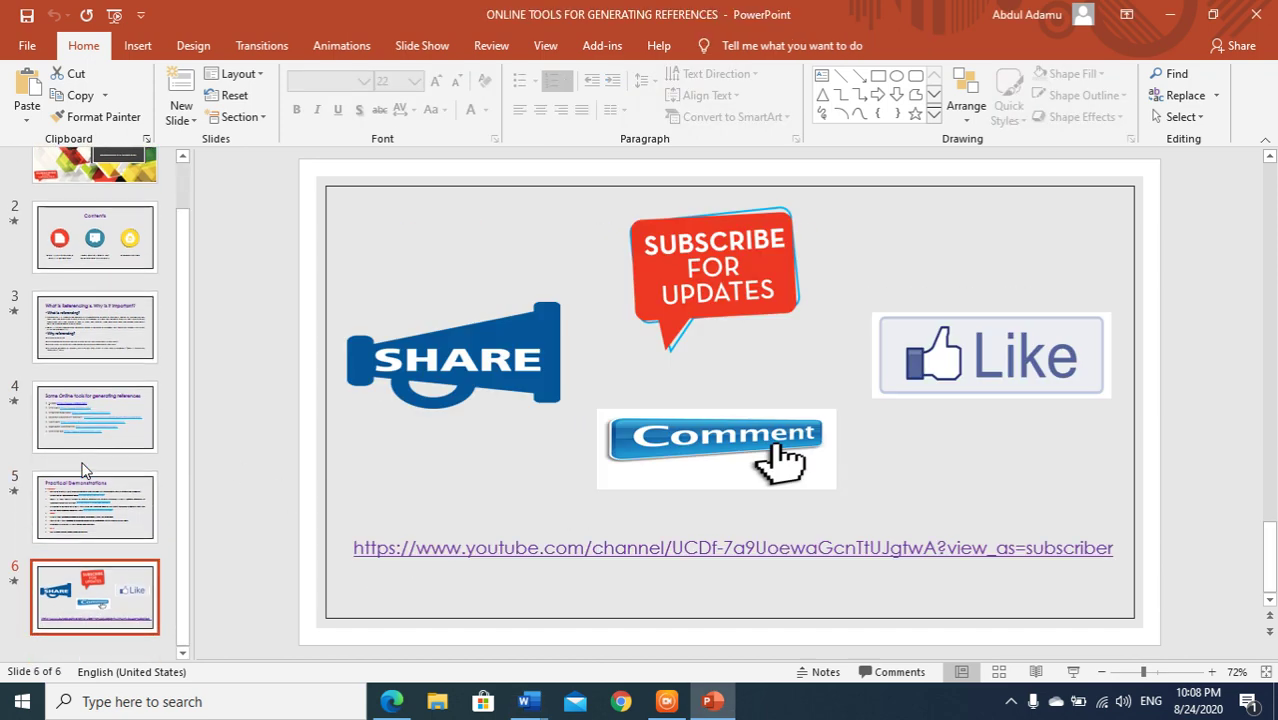